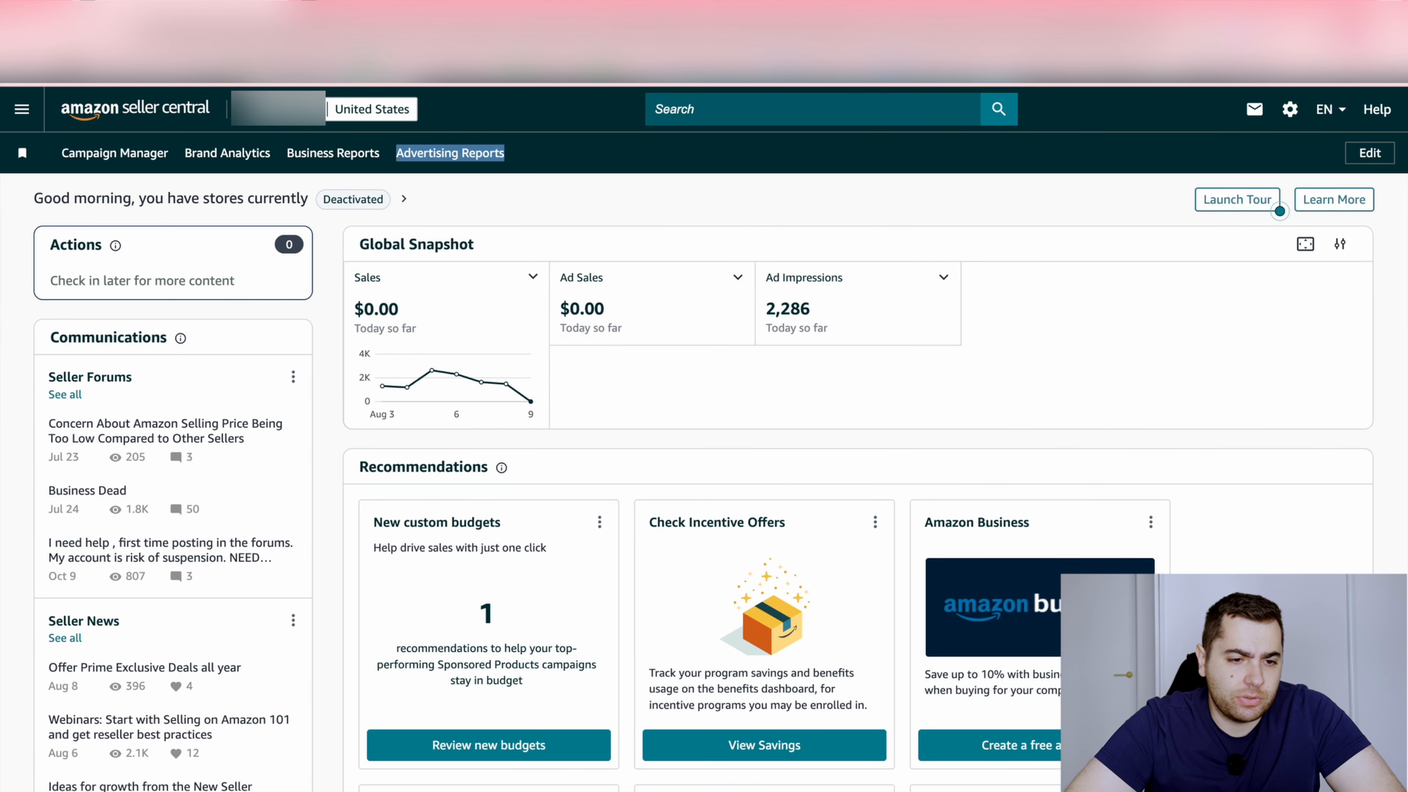
Open Advertising Reports from the Seller Central bookmarks in a separate tab and start creating a new report
right_click(431, 160)
left_click(444, 164)
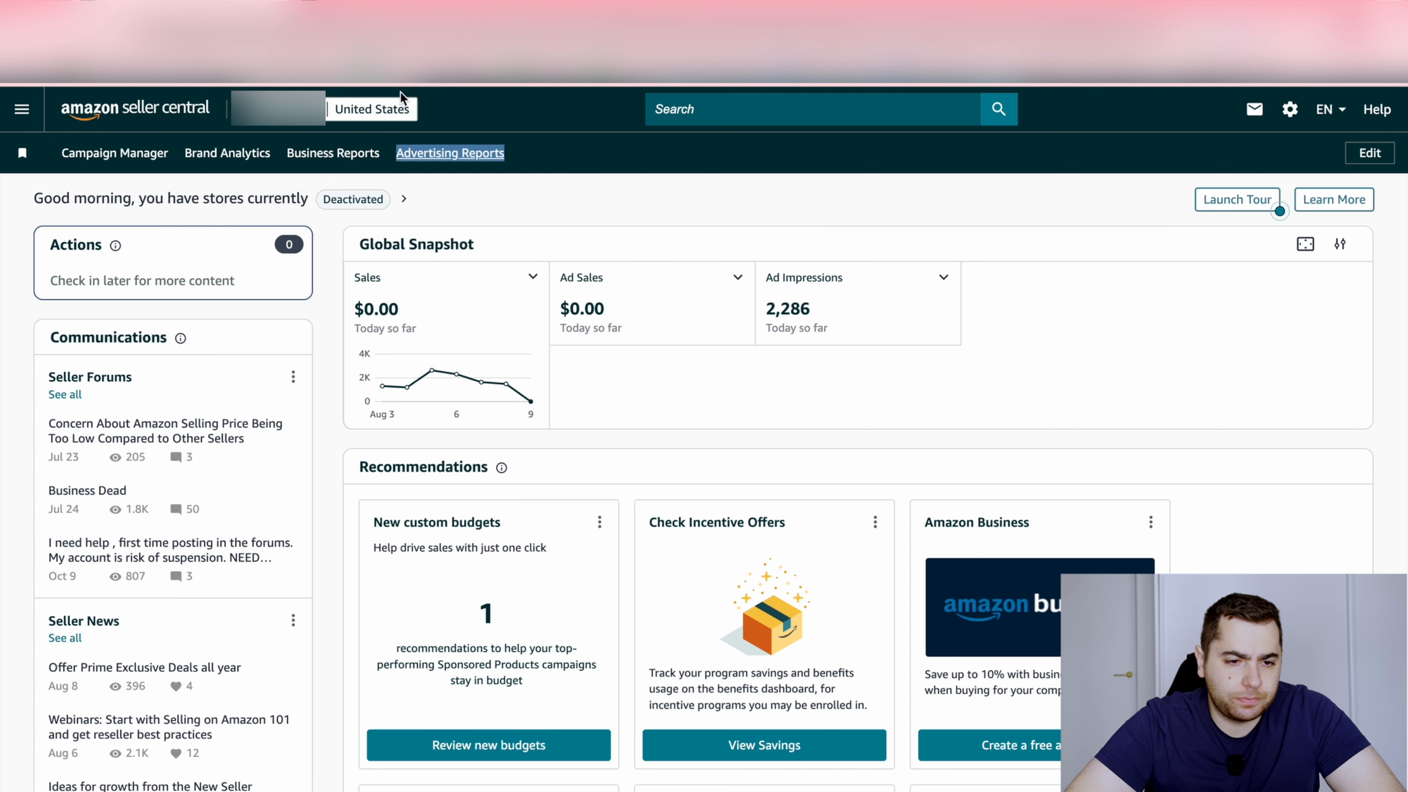
left_click(390, 3)
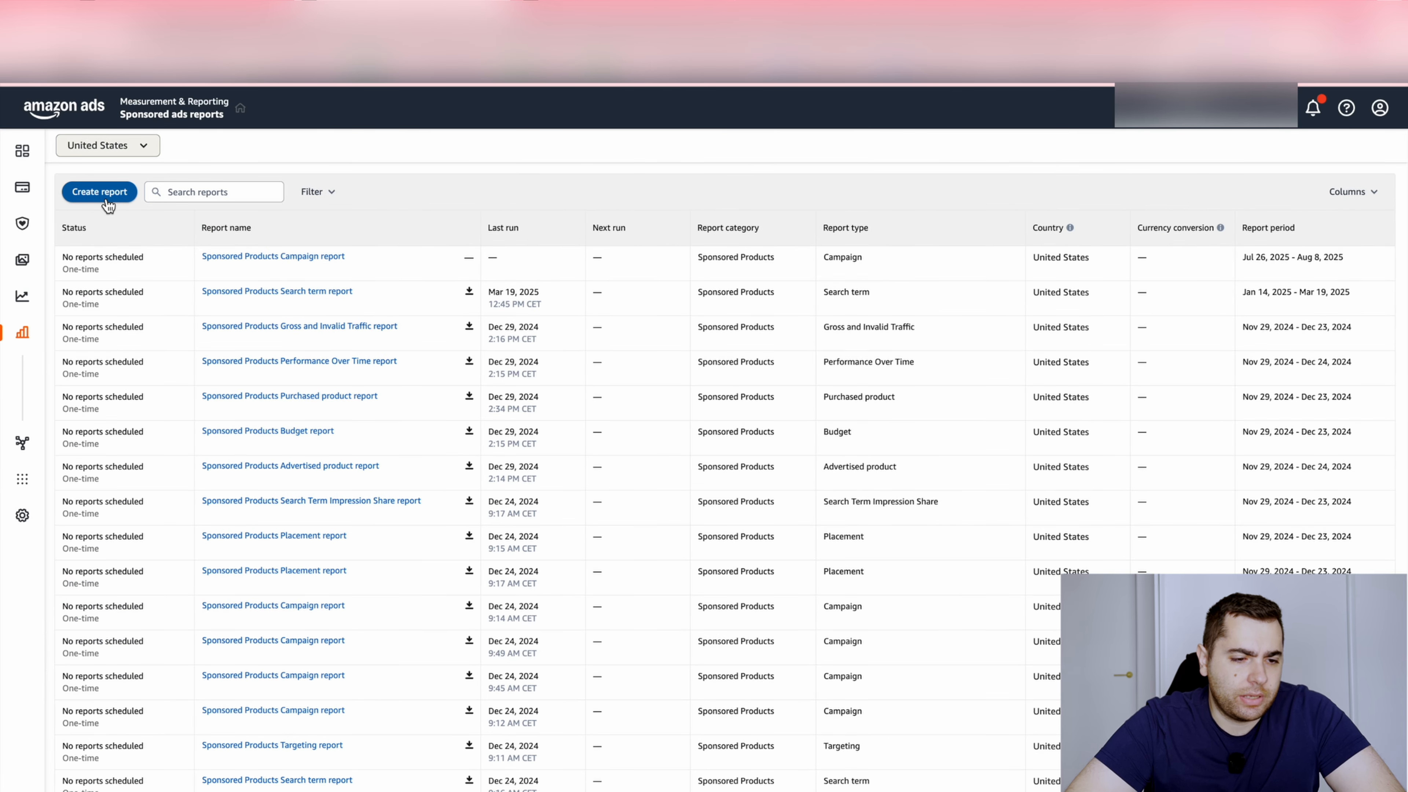
left_click(87, 194)
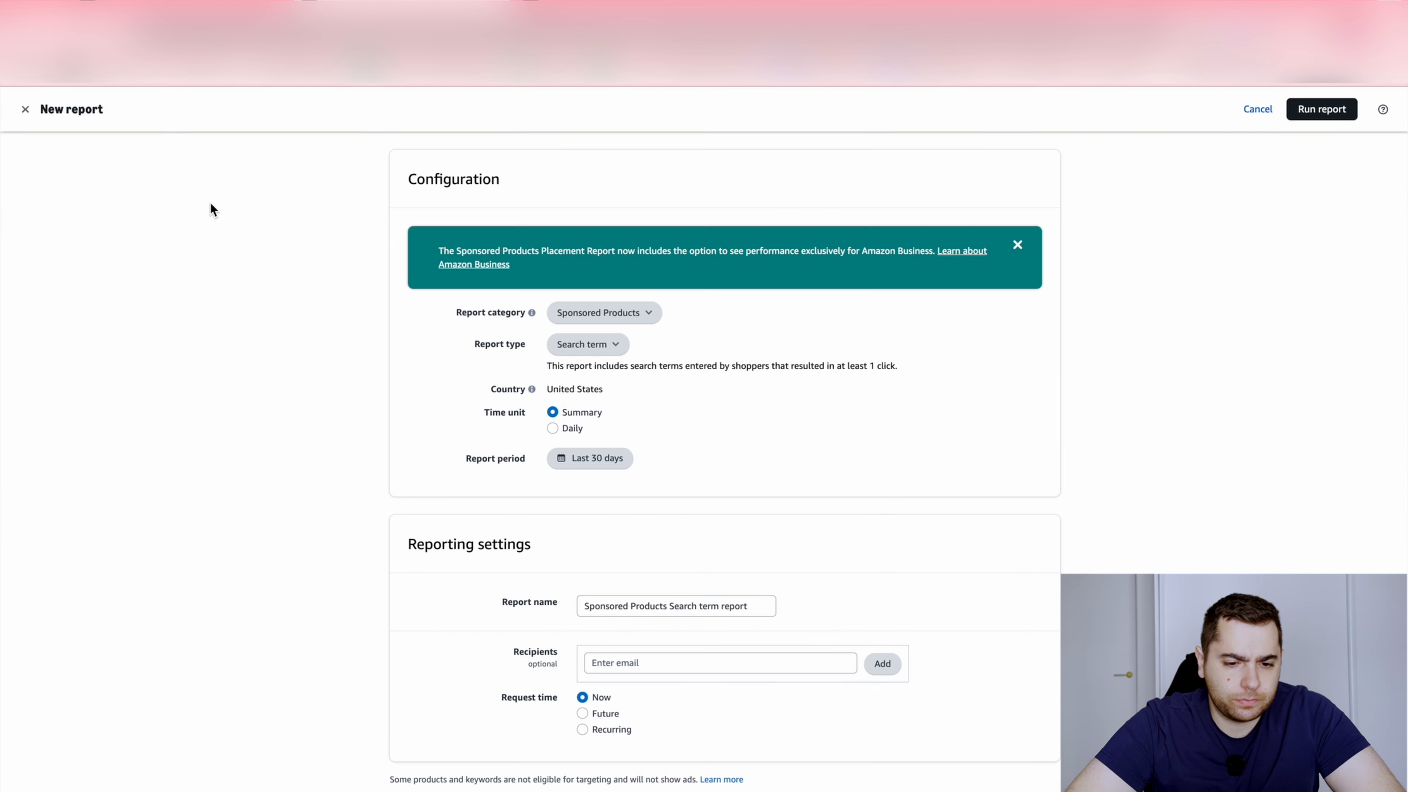
Configure the new report with the Sponsored Products category, Campaign report type and Hourly time unit
left_click(606, 320)
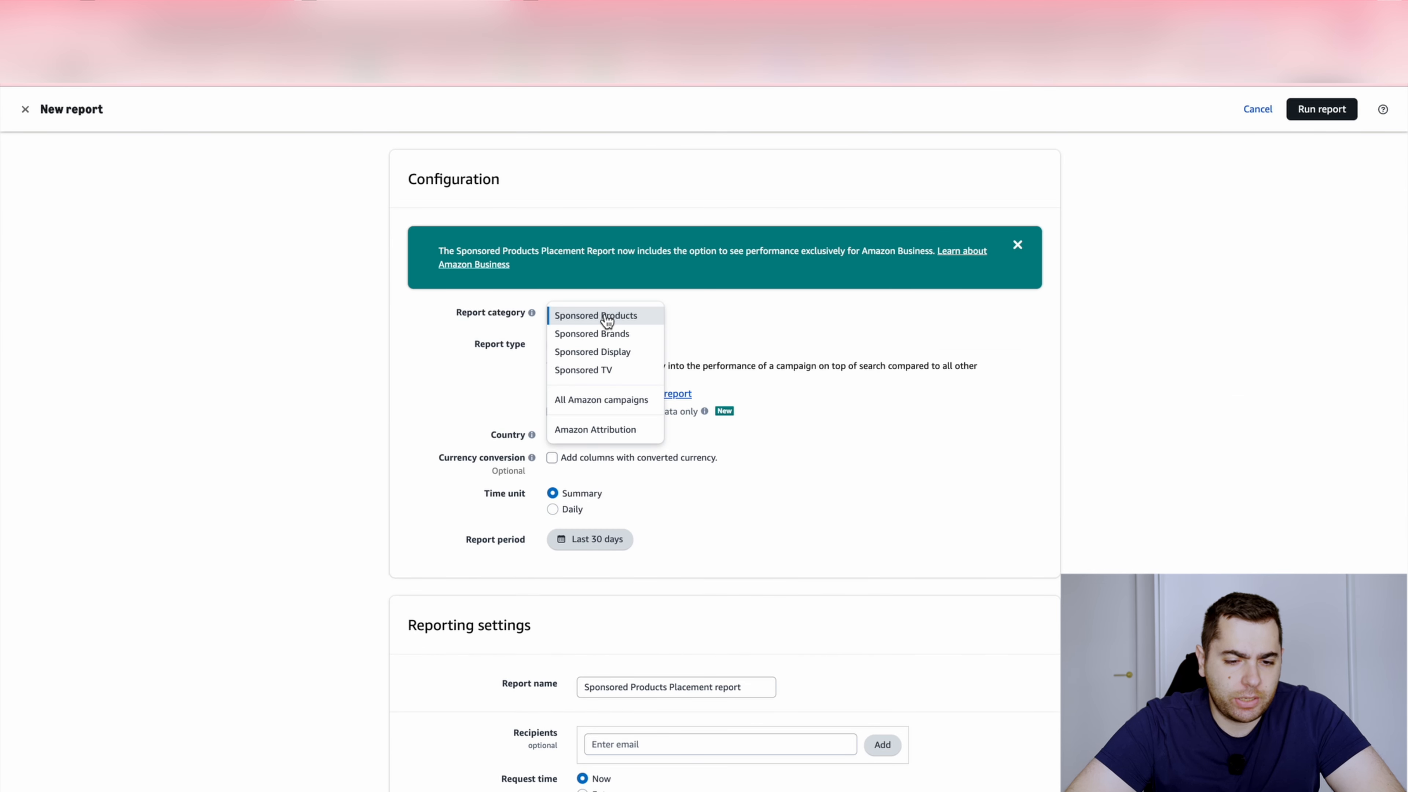
left_click(486, 337)
left_click(602, 351)
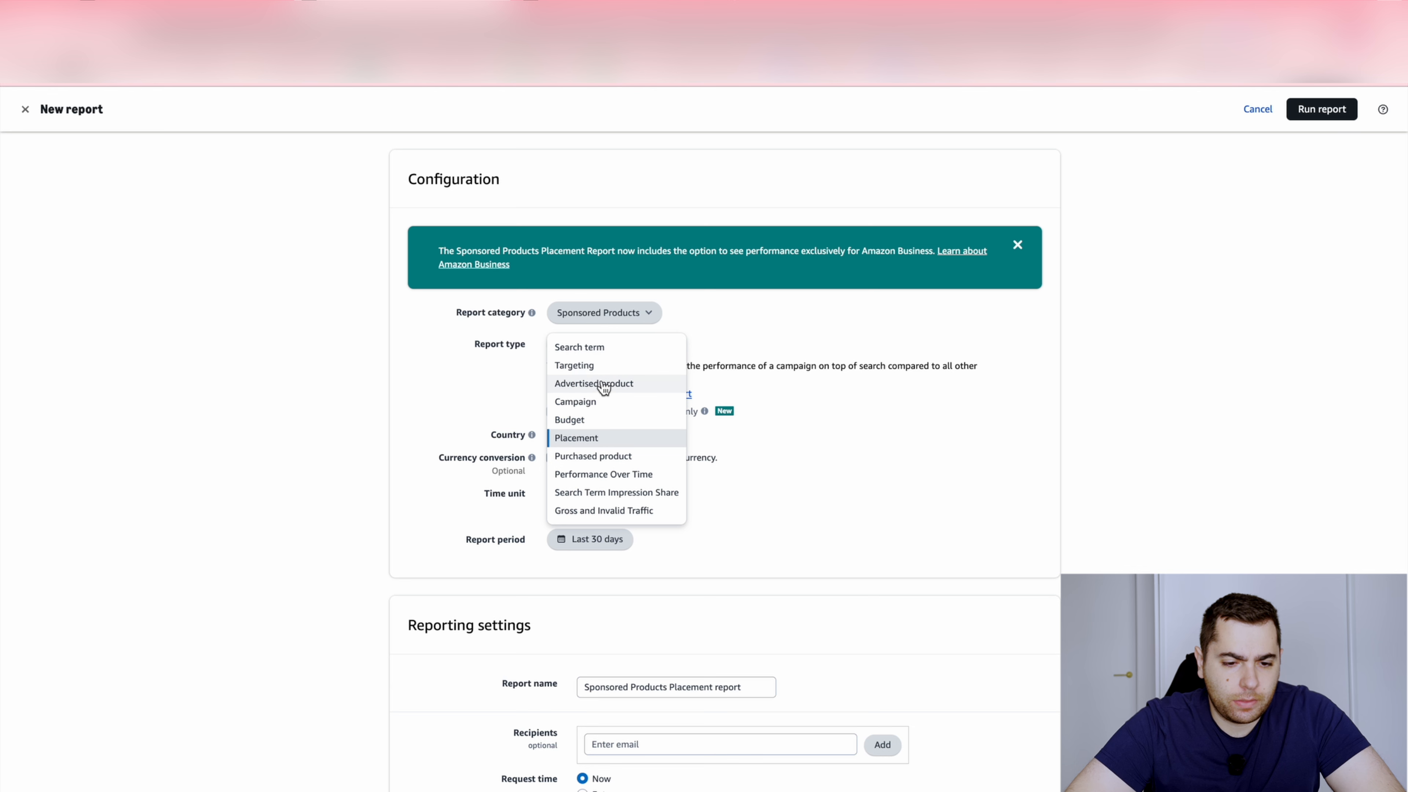
left_click(609, 405)
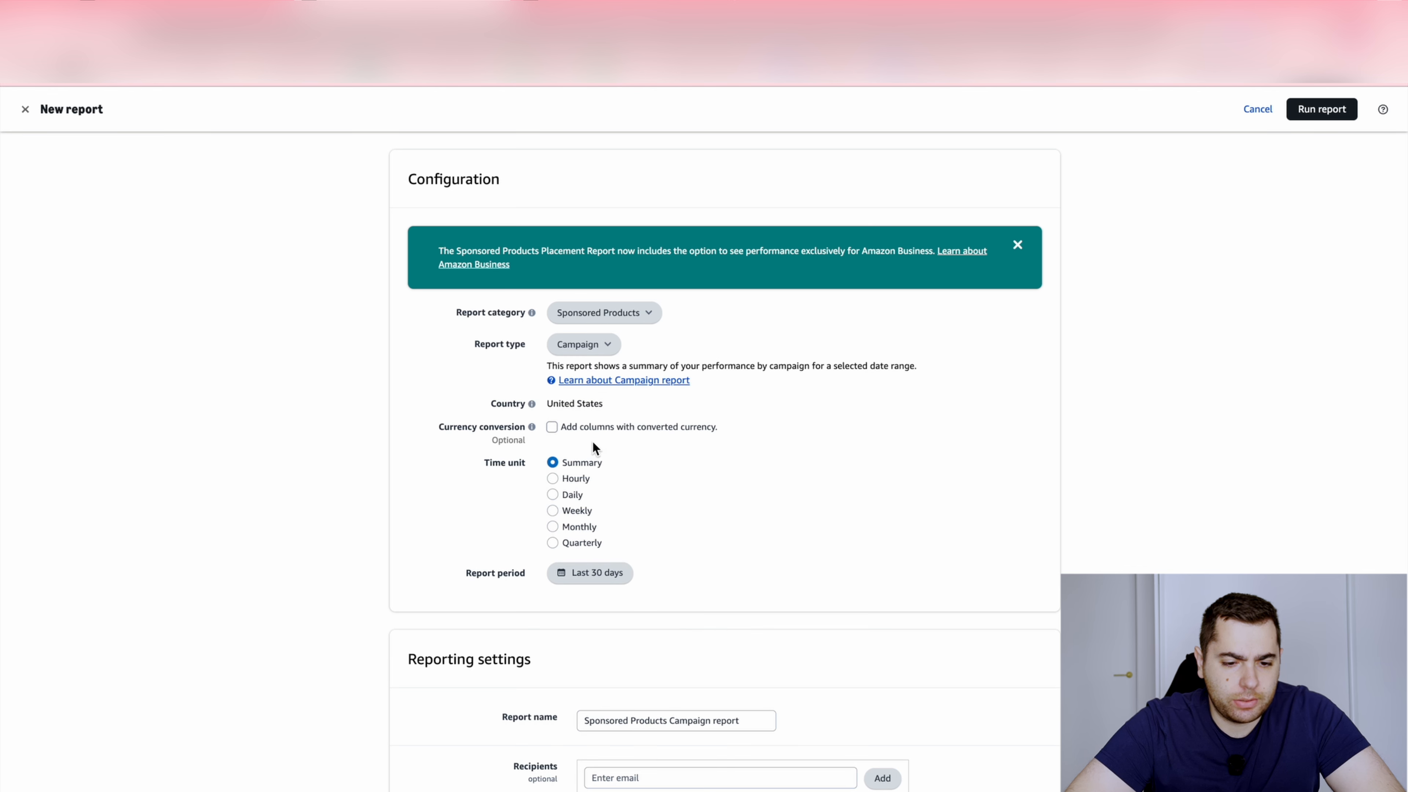
left_click(587, 486)
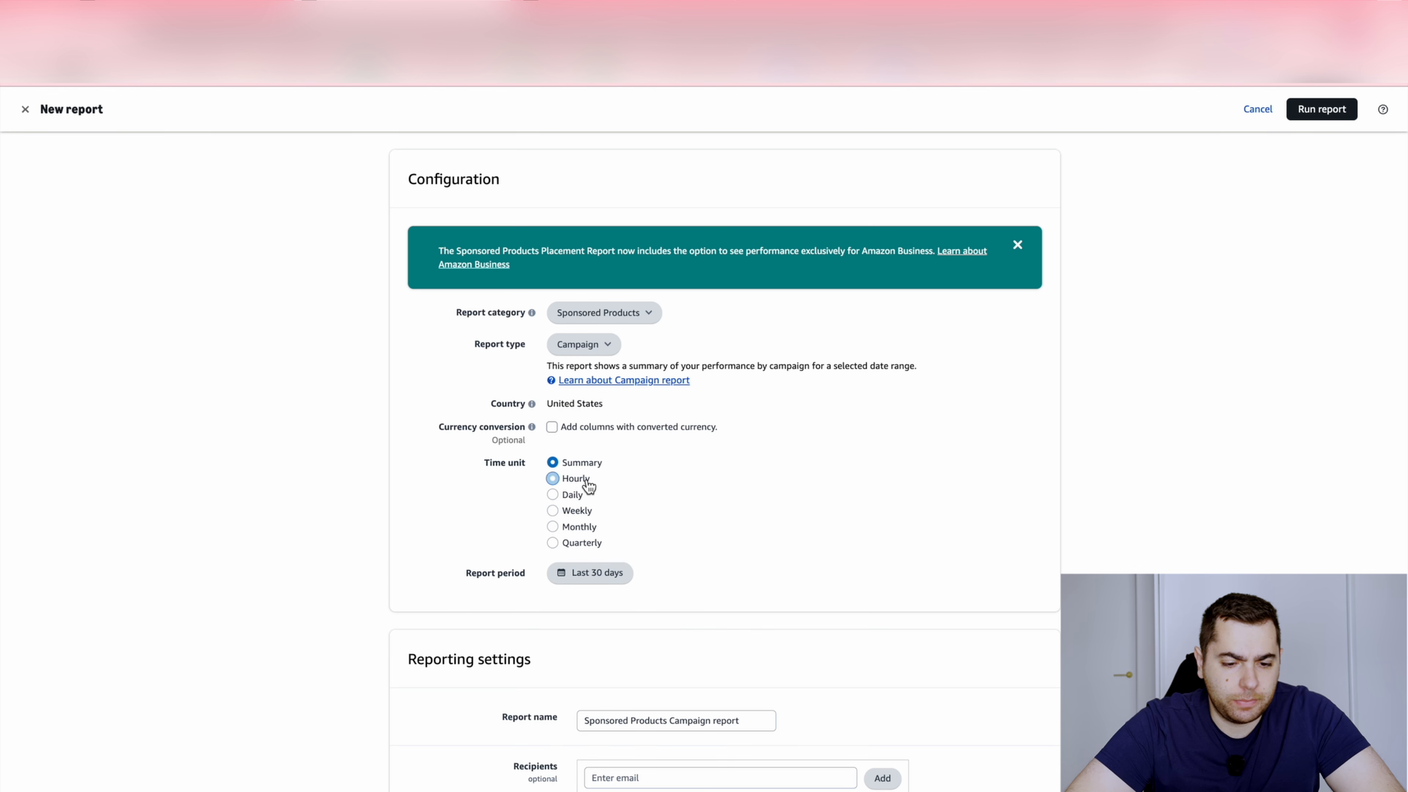
Set the report period to July 26 through August 8, 2025, and run the report
left_click(611, 577)
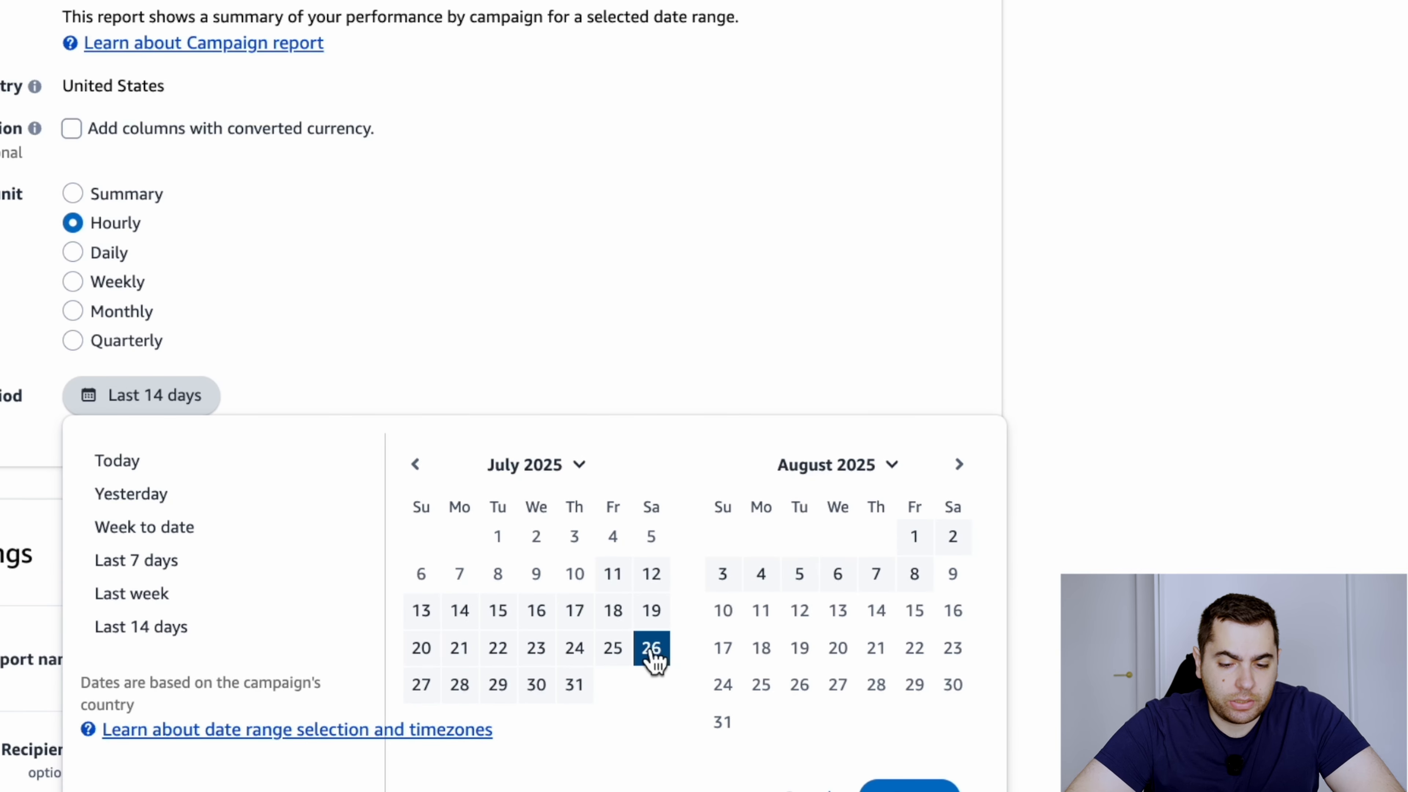
left_click(652, 650)
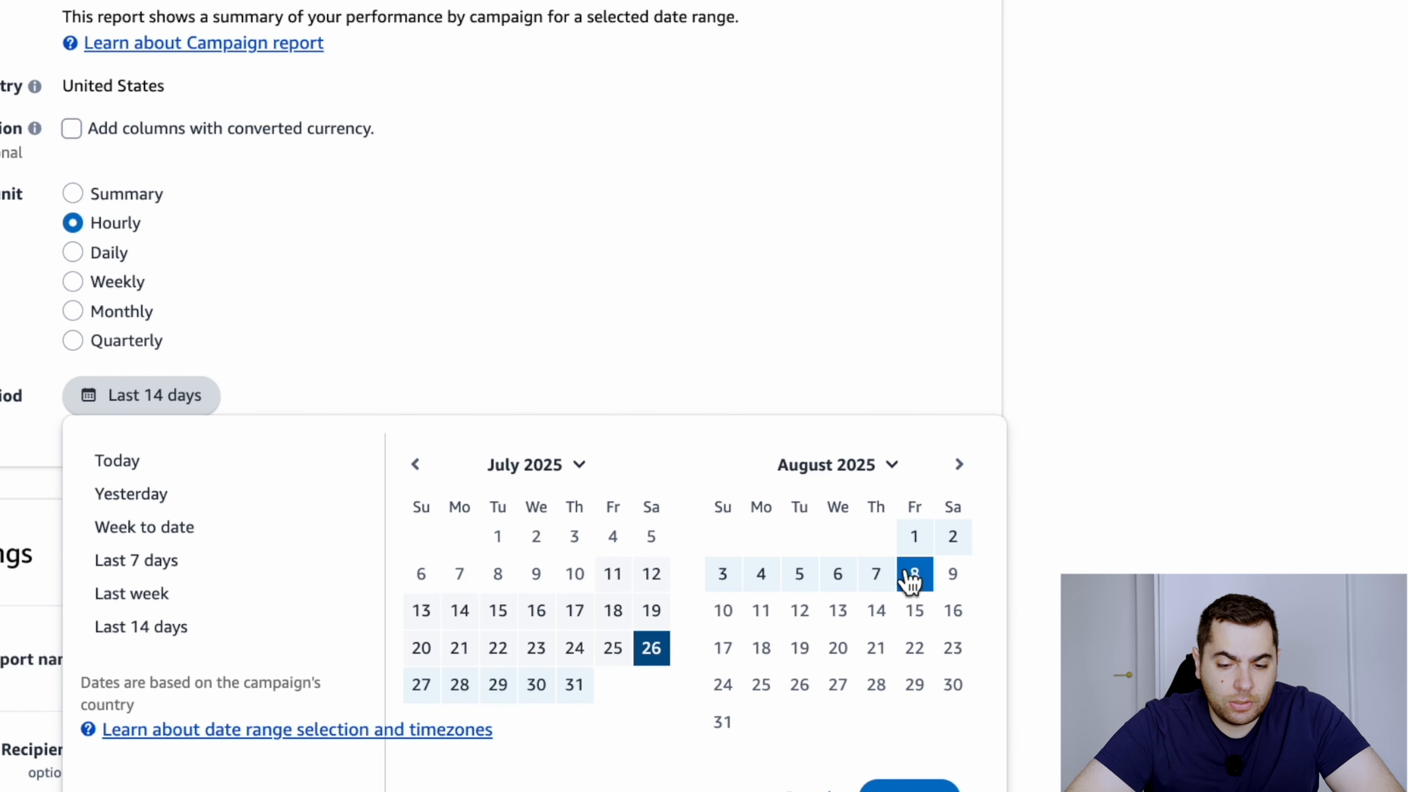
left_click(914, 577)
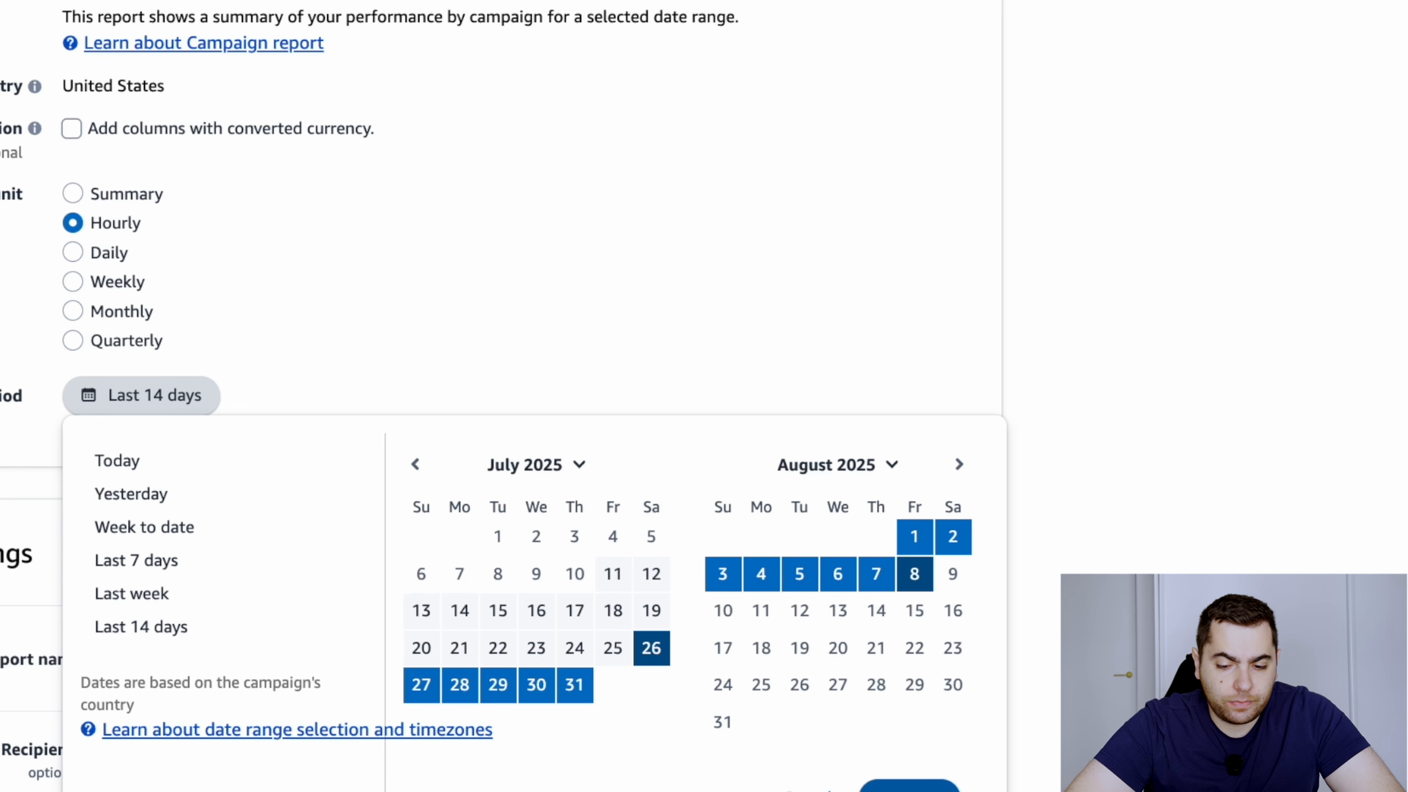
left_click(909, 788)
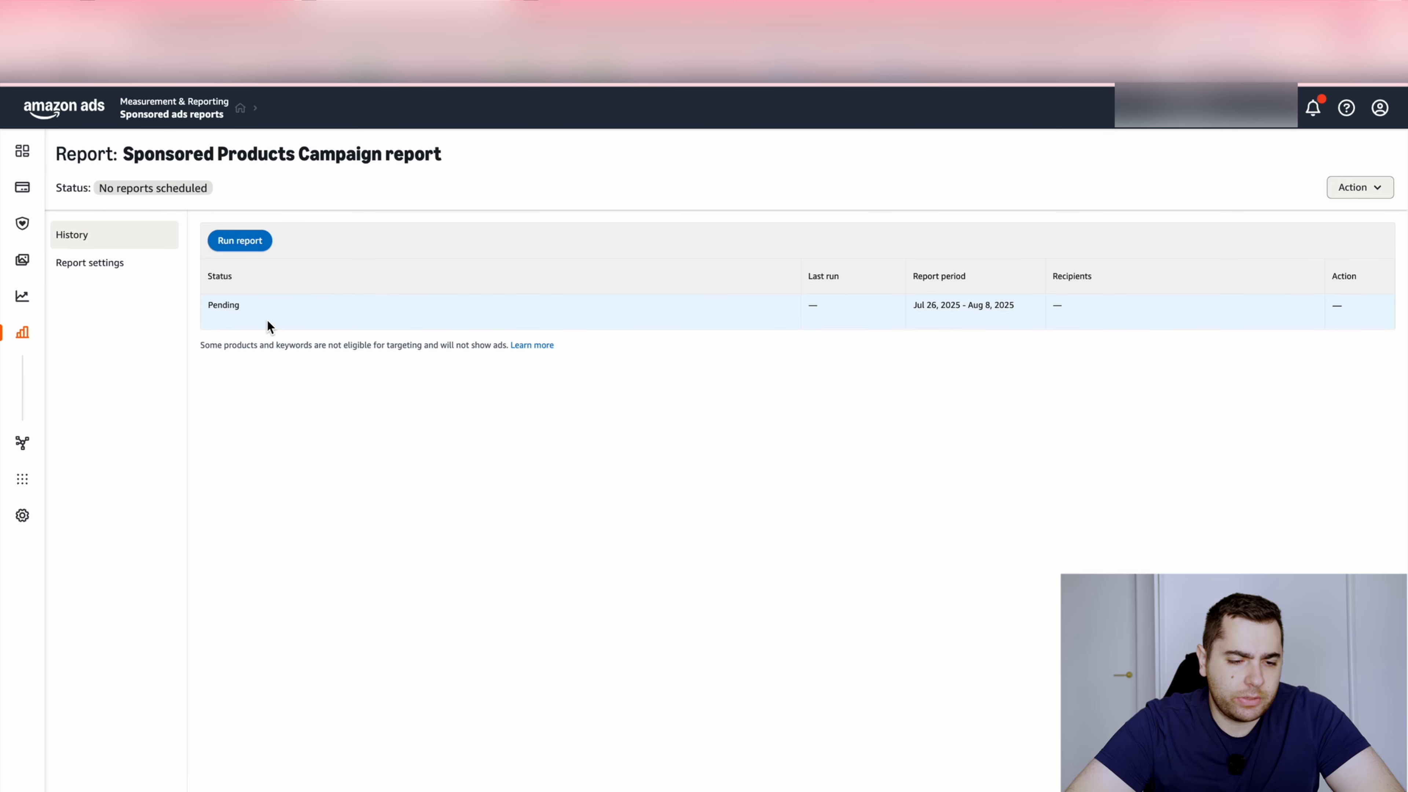
Return to the list of sponsored ads reports
left_click(21, 44)
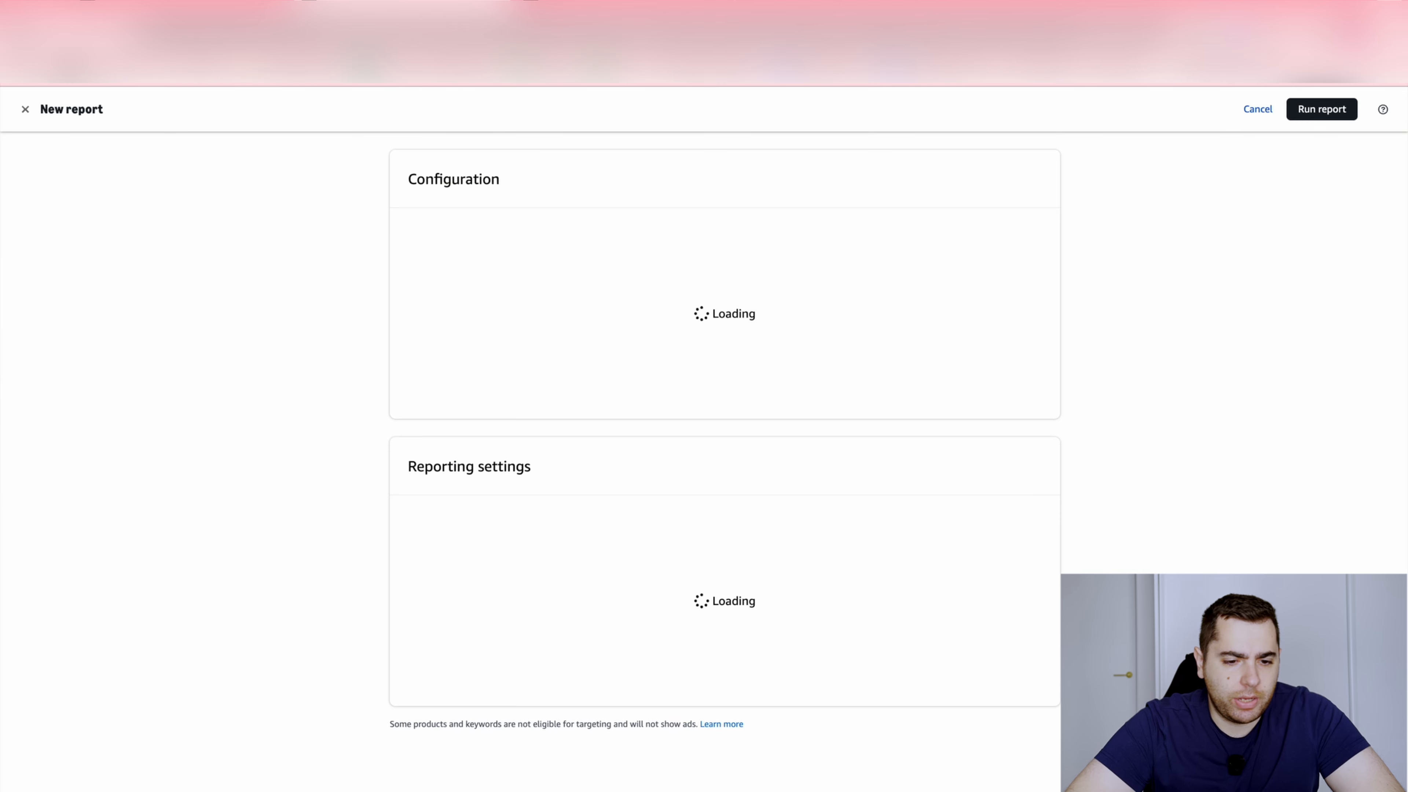
left_click(21, 44)
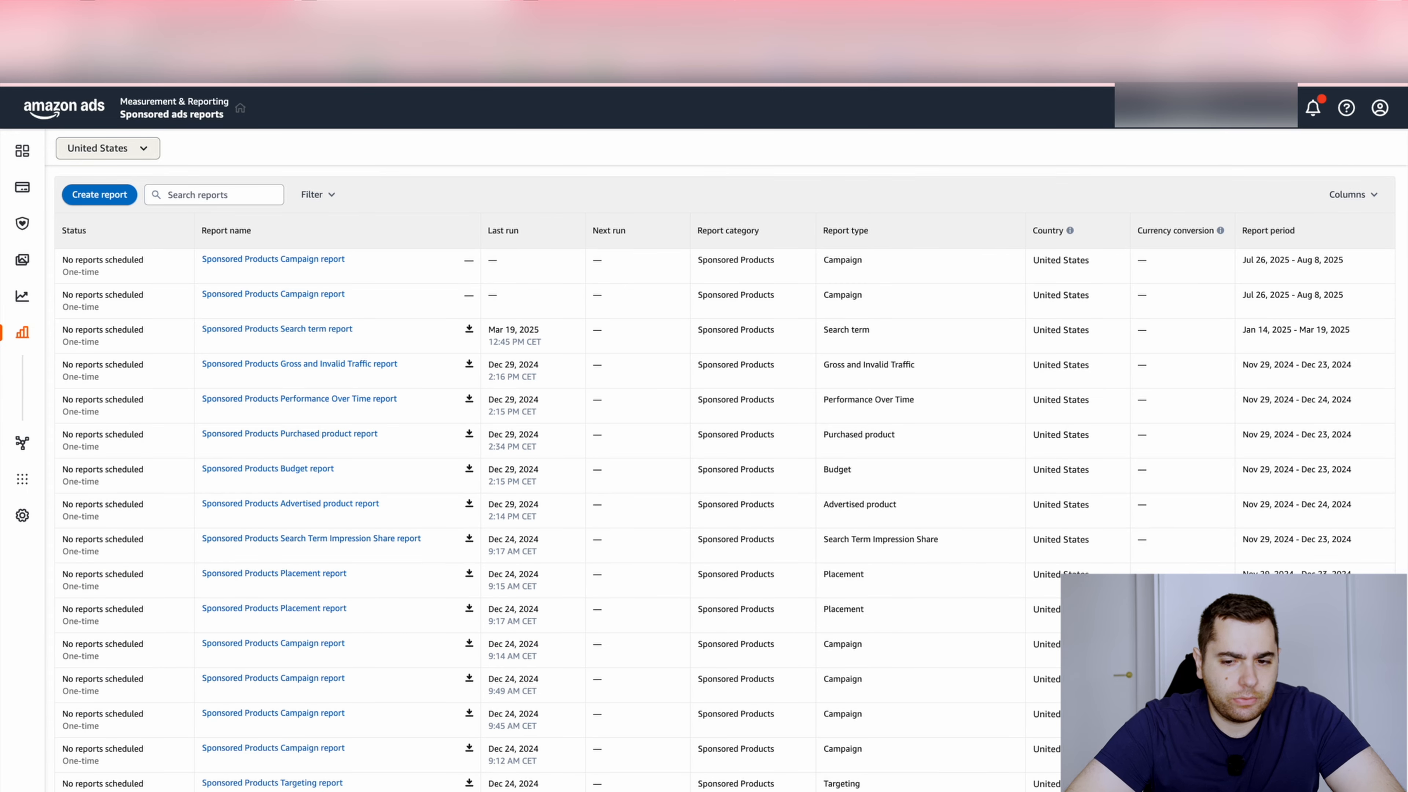
left_click(80, 33)
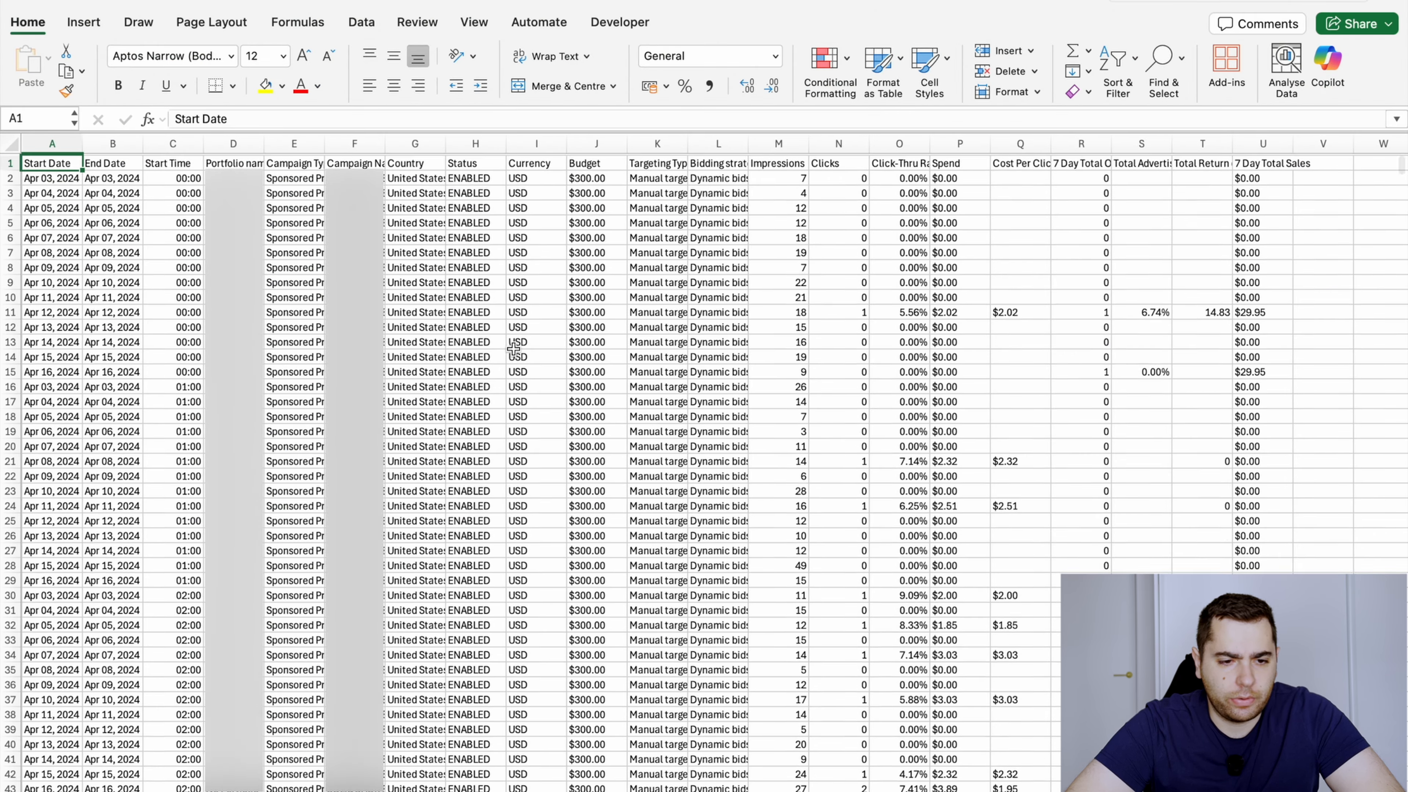
key("Right")
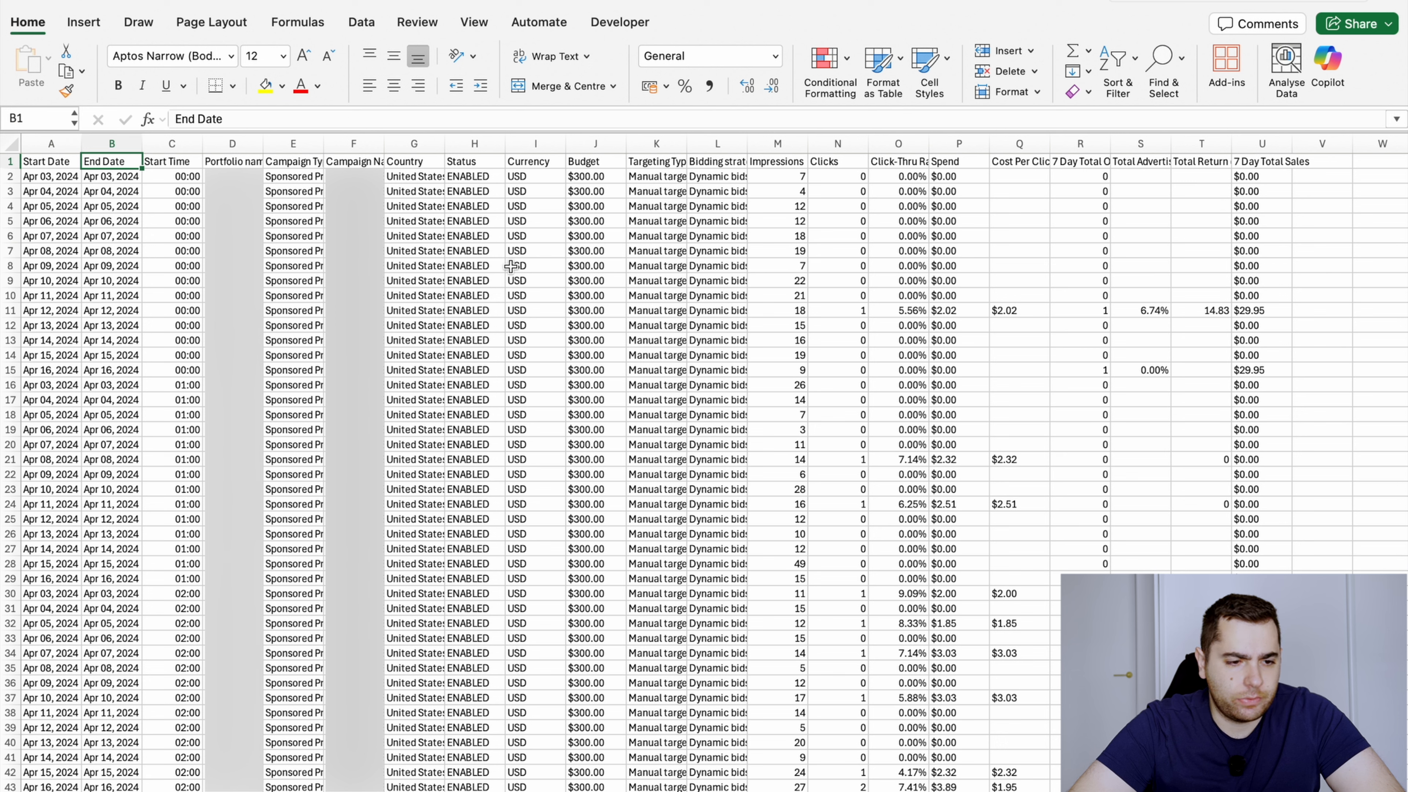
key("Left")
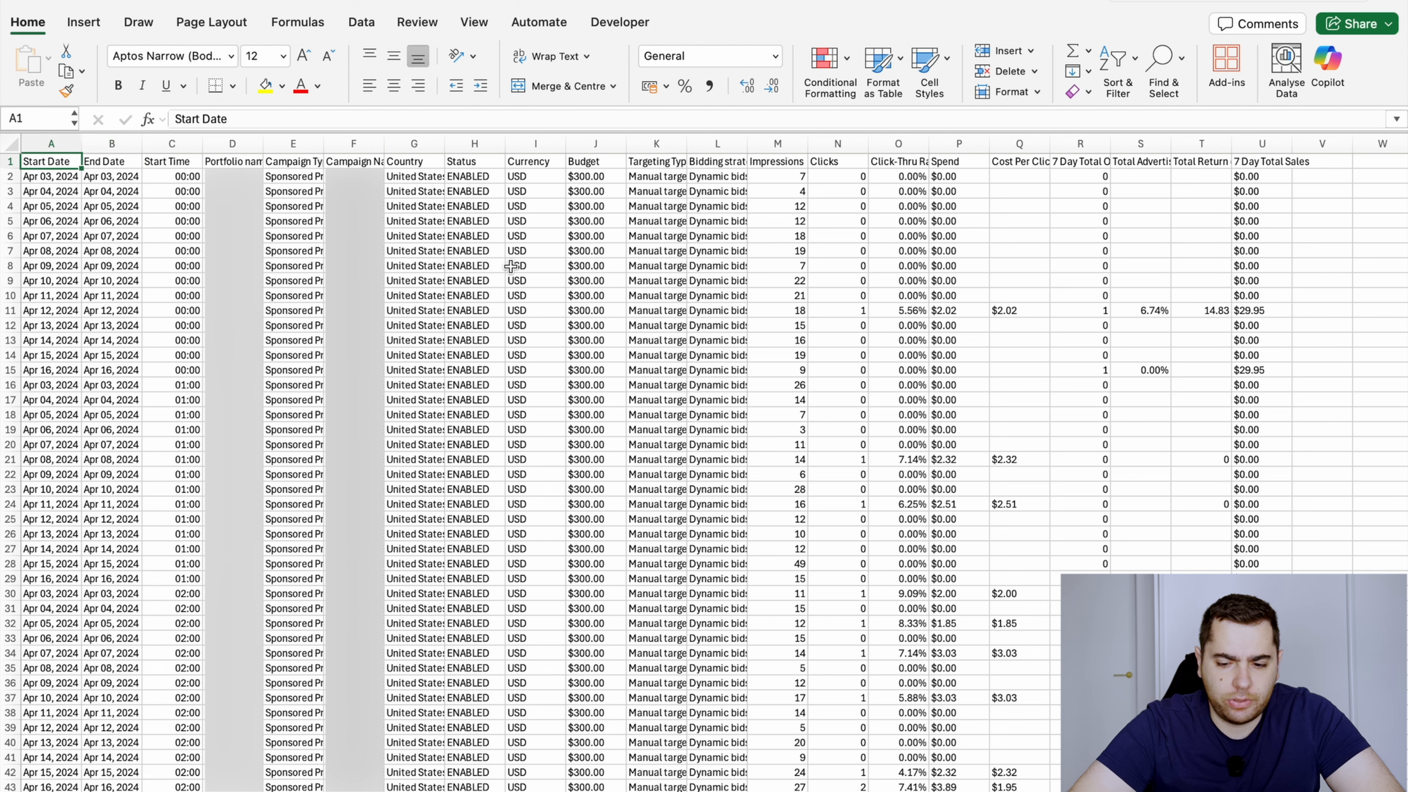
key("Right")
key("Left")
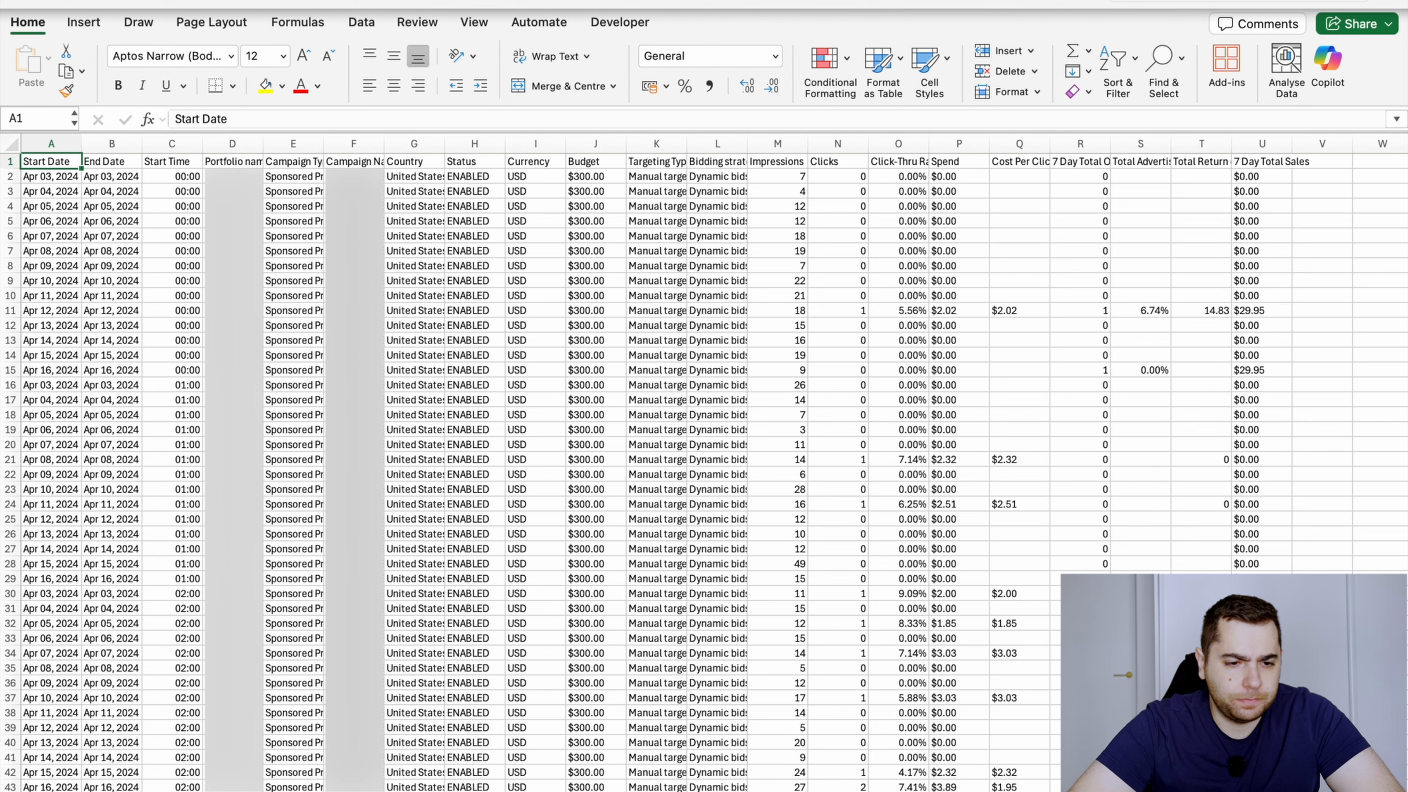
Delete columns A, B, G through L, O, Q, S and T, covering dates, Country to Bidding strategy, CTR, CPC and ad-return ratios
left_click_drag(49, 144, 106, 156)
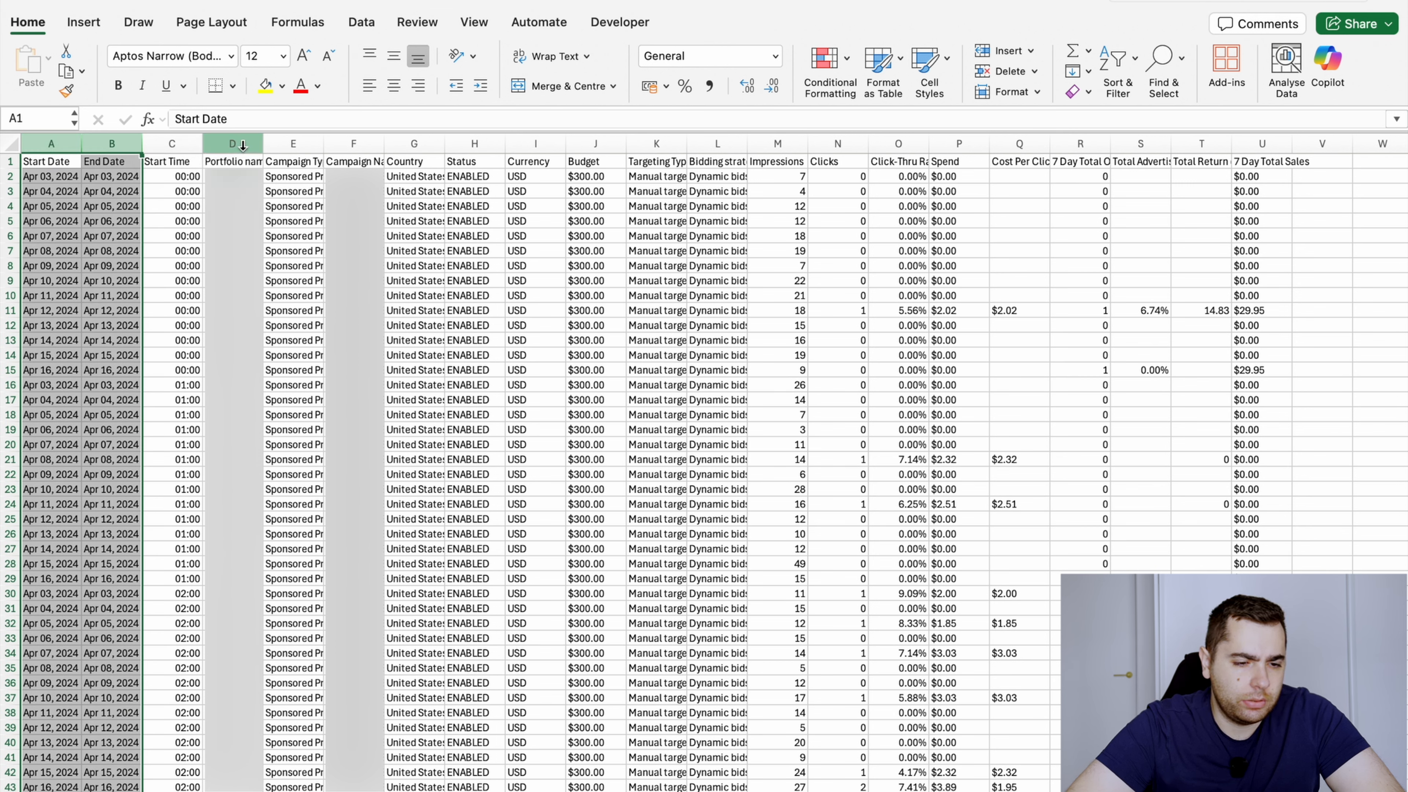
left_click(426, 142, "super")
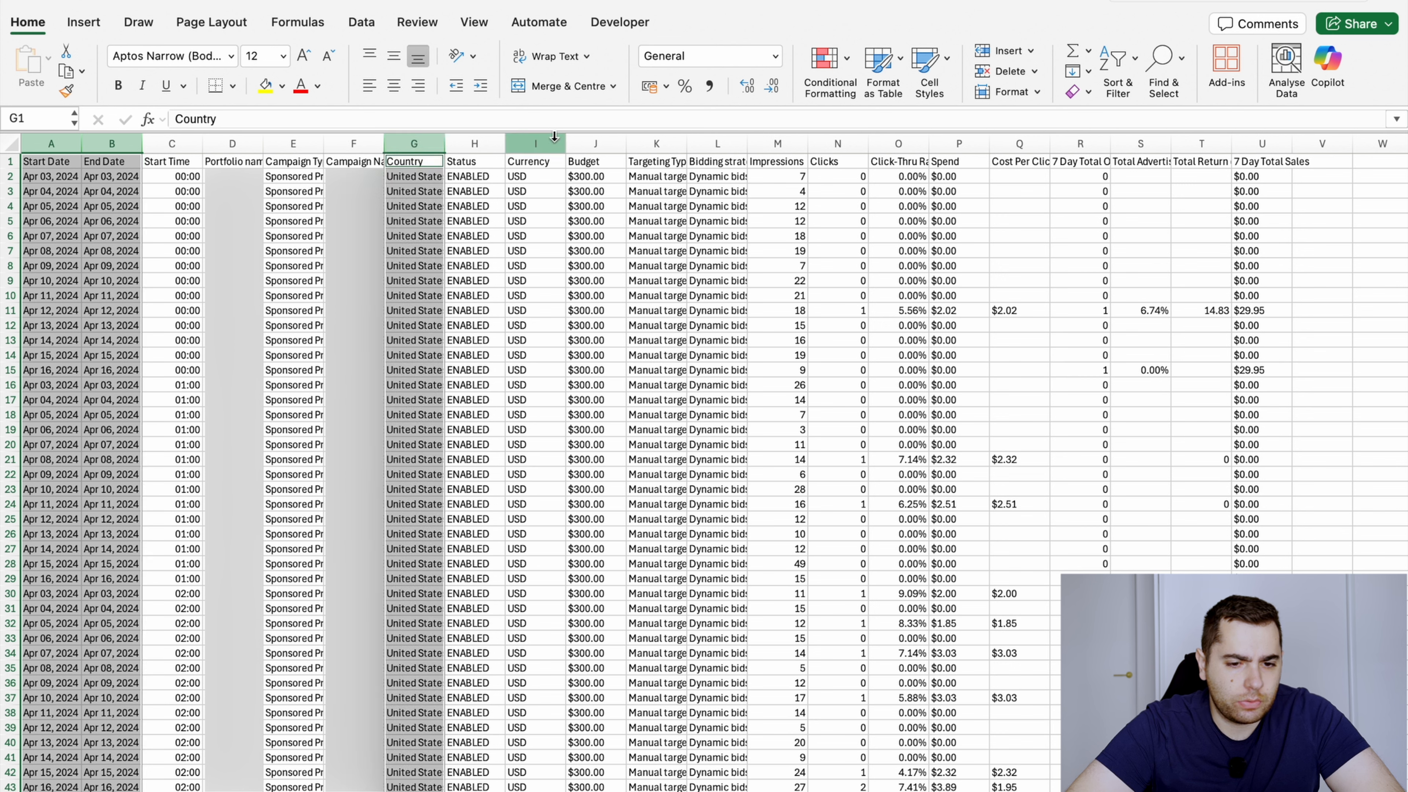
left_click(477, 138, "super")
left_click(535, 142, "super")
left_click(596, 143, "super")
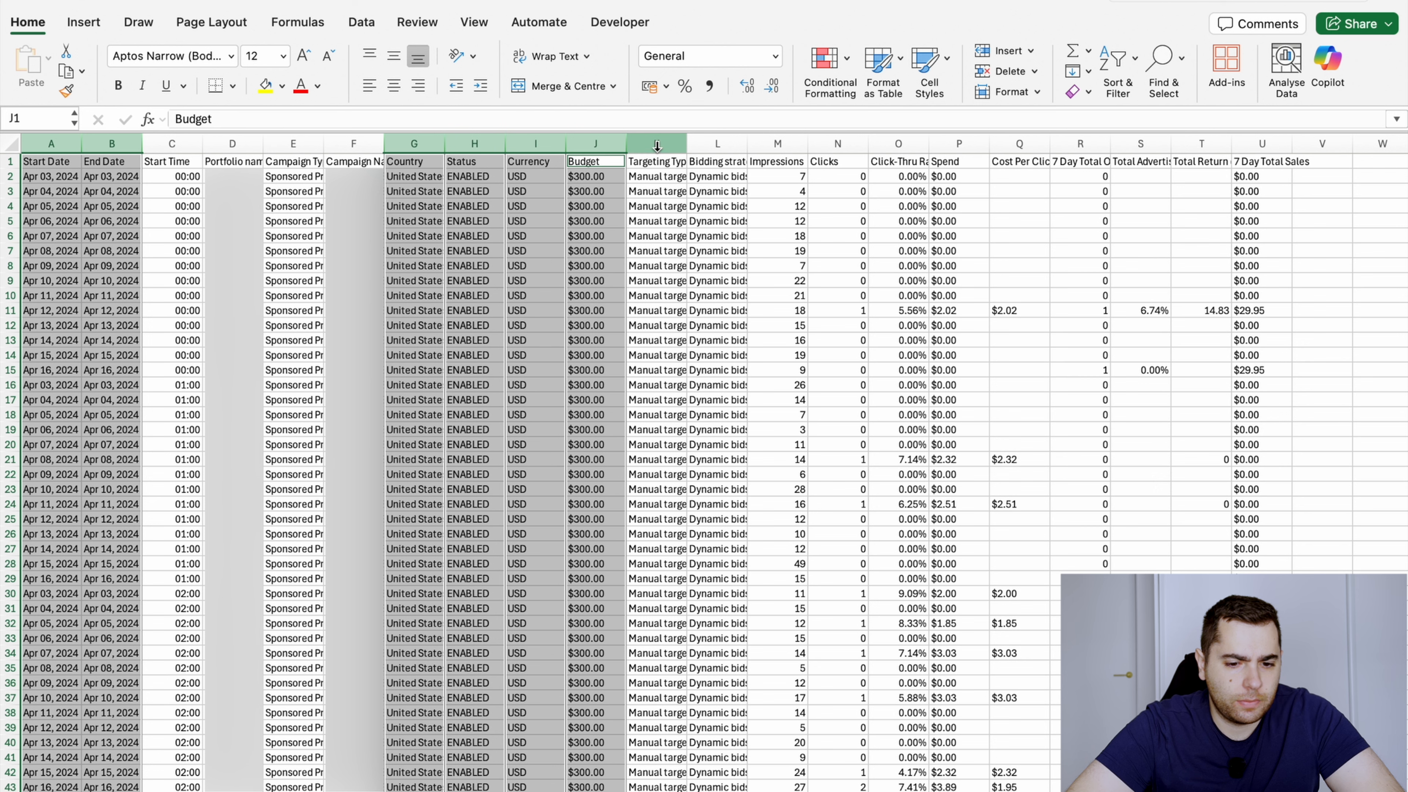
left_click(657, 144, "super")
left_click(726, 145, "super")
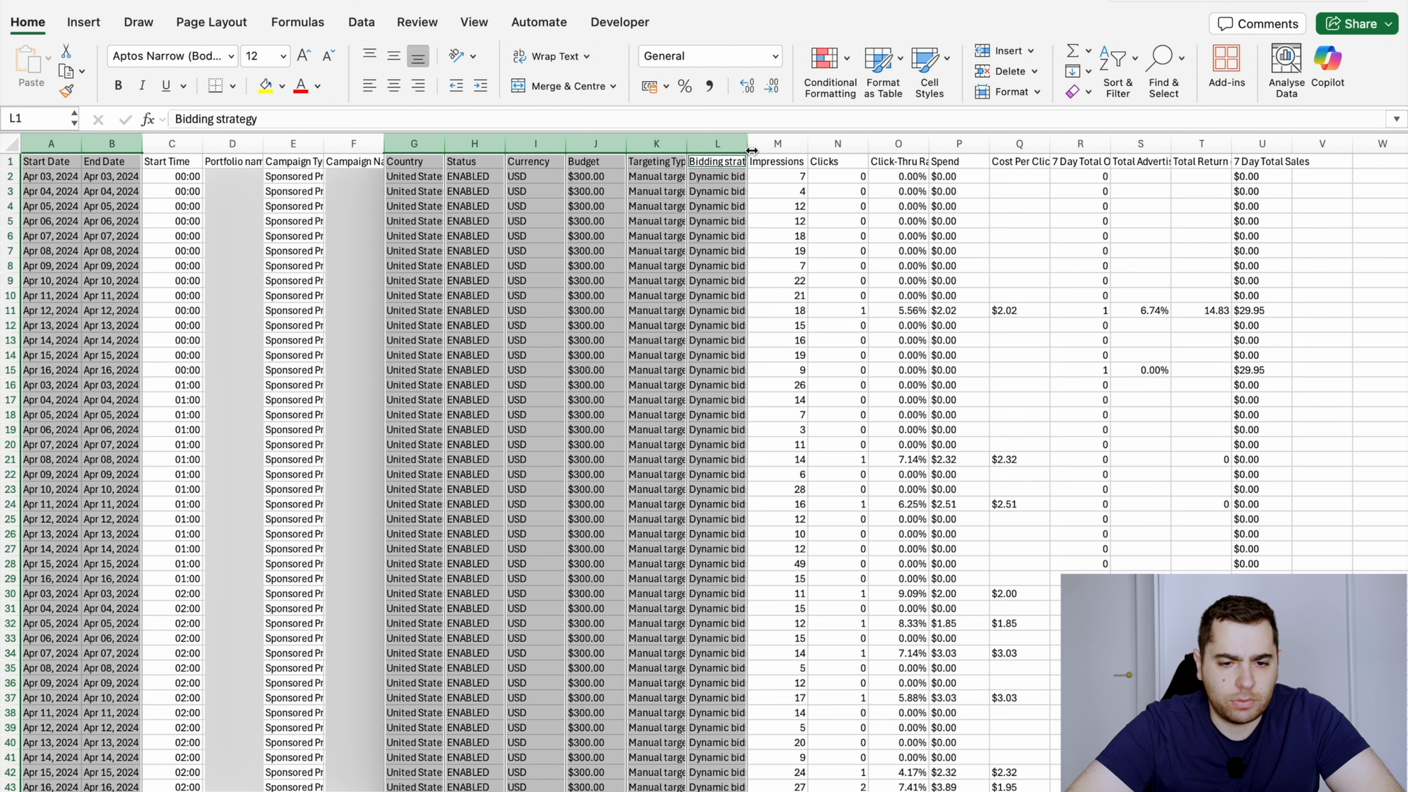
left_click(896, 144, "super")
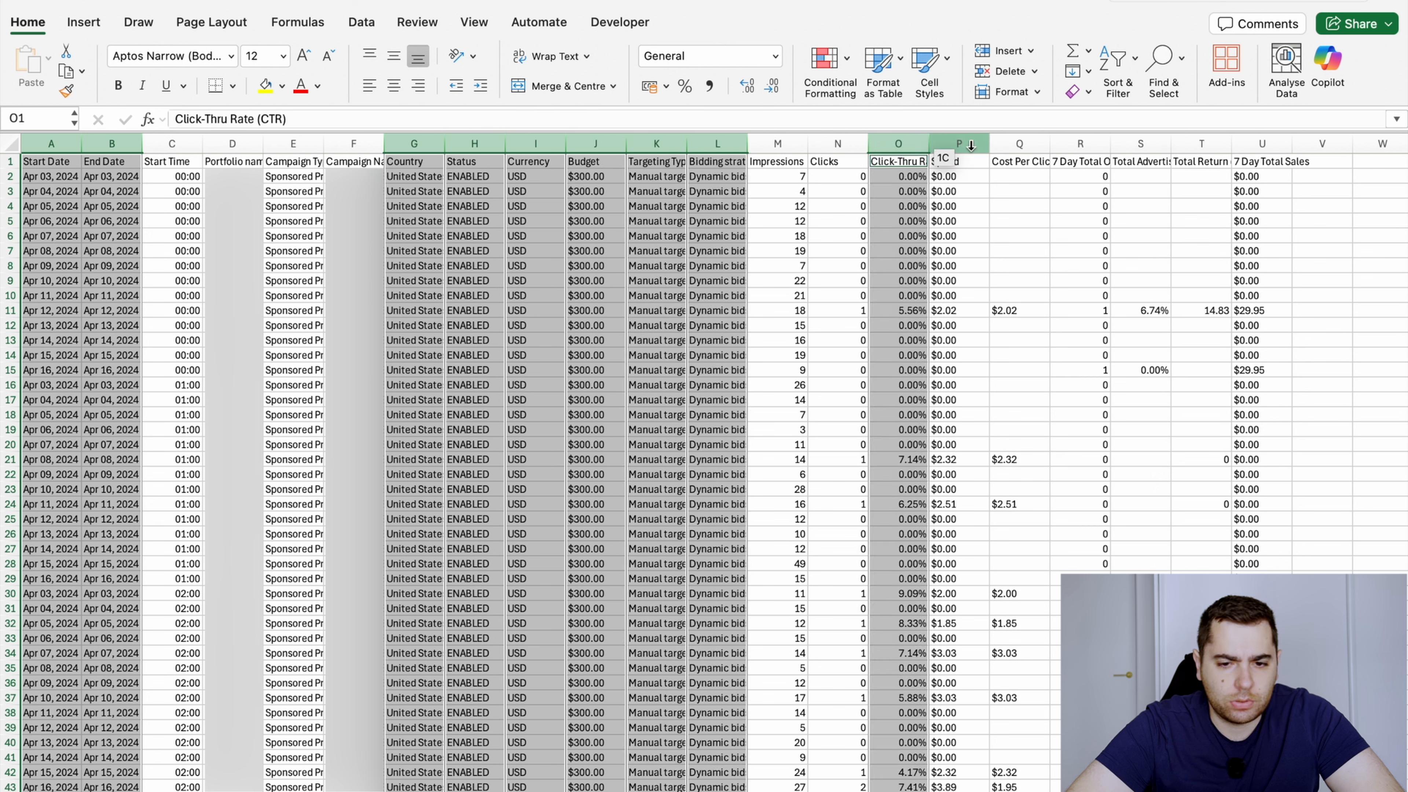
left_click(1019, 144, "super")
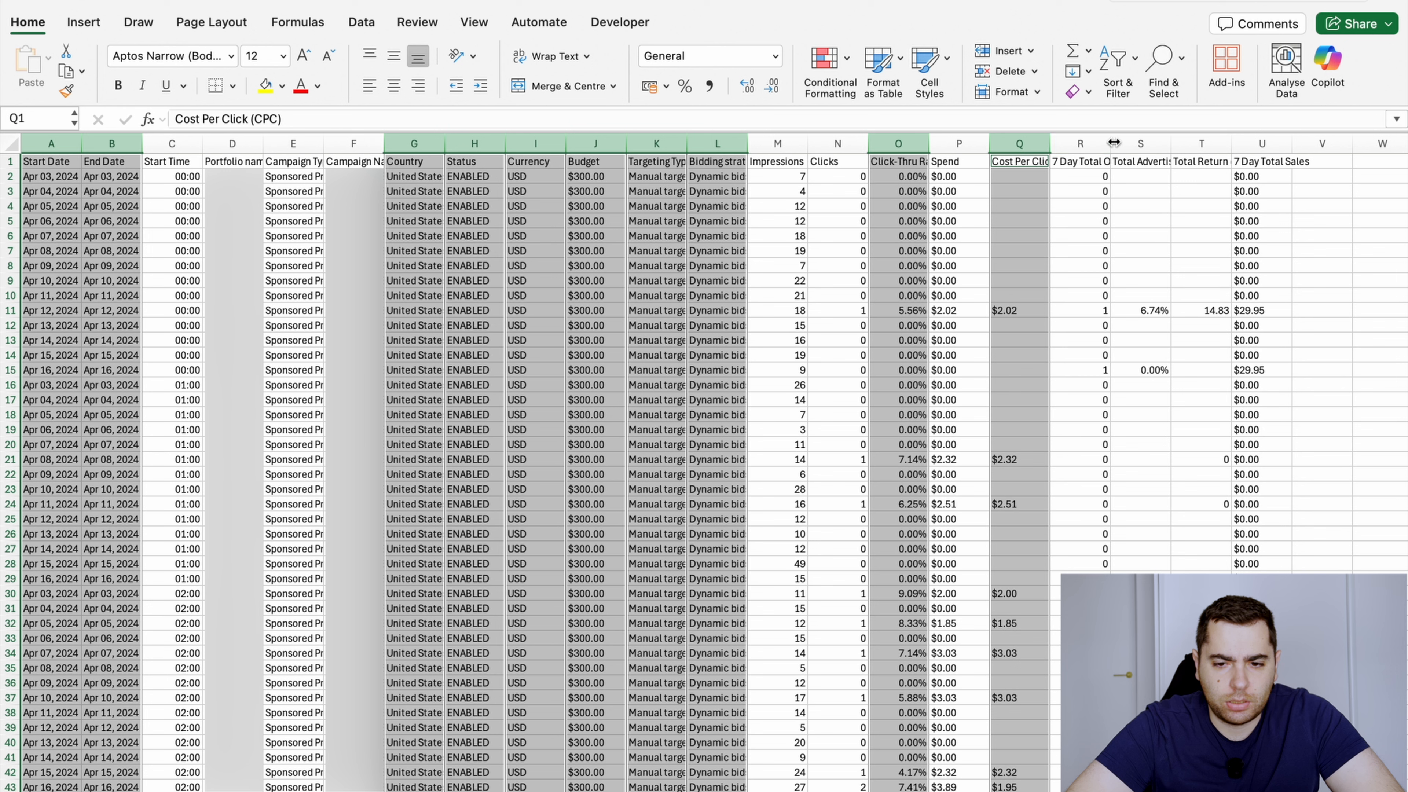
left_click(1140, 145, "super")
left_click(1189, 145, "super")
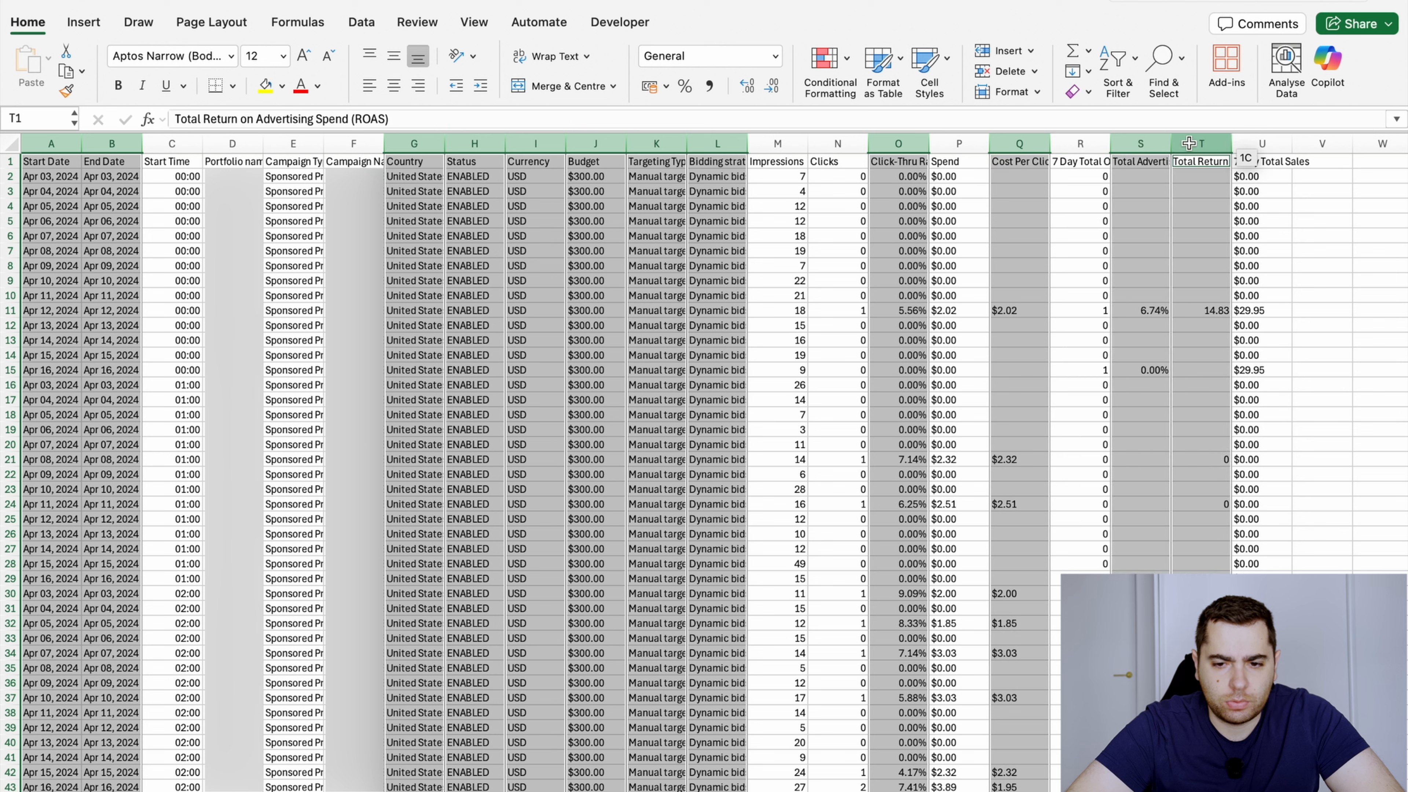
right_click(1139, 235)
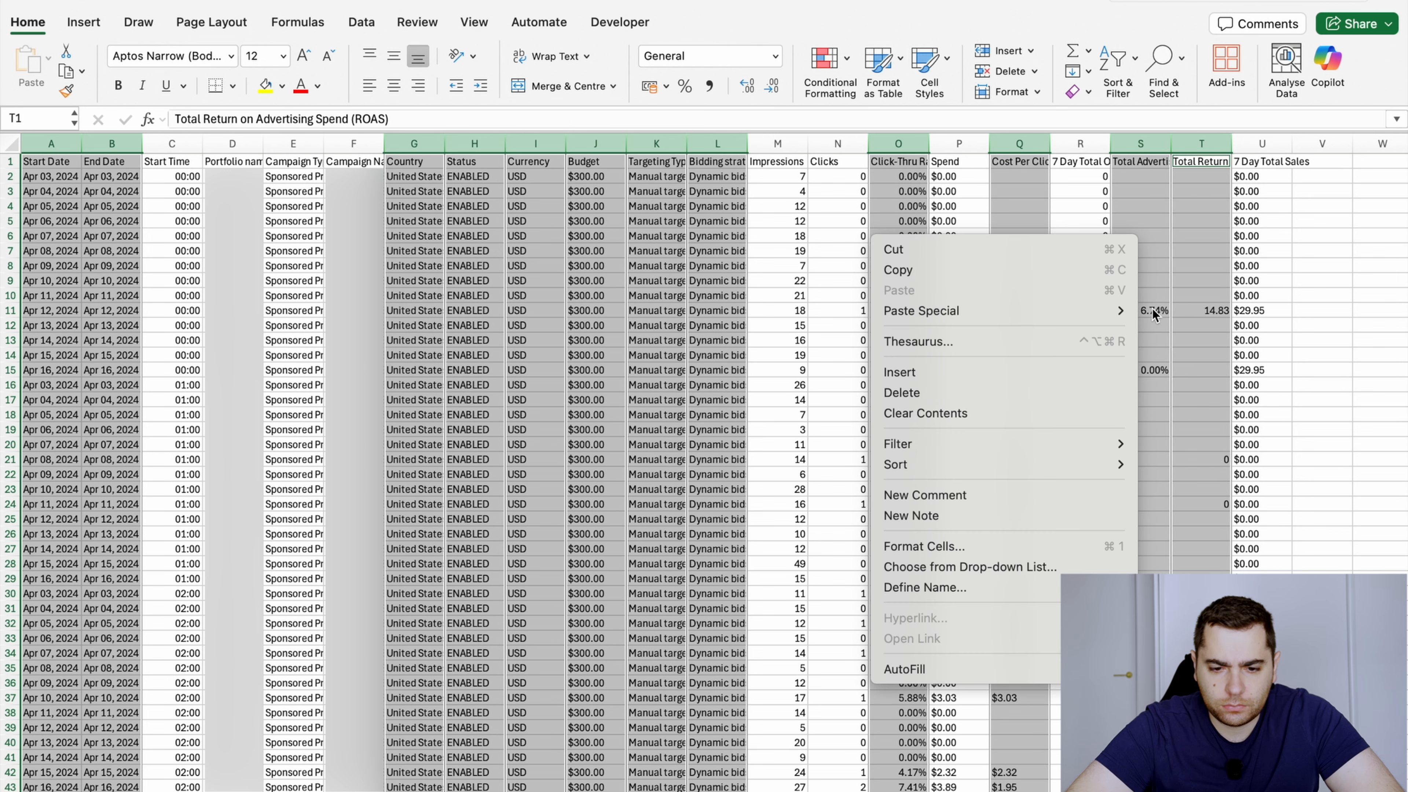
left_click(1053, 393)
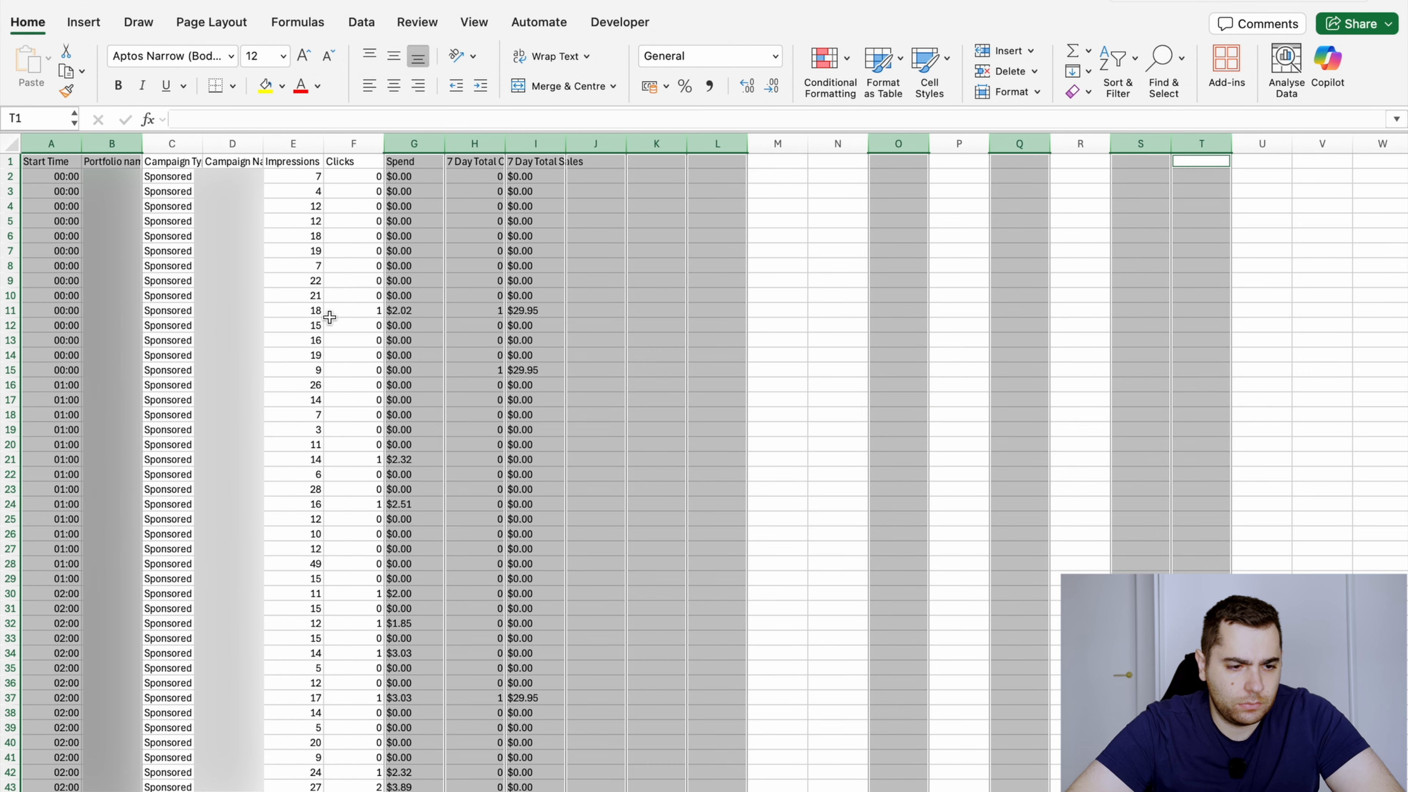
Examine the remaining Start Time, Portfolio name and Campaign Type columns, checking the campaign types down to the last row
left_click(301, 281)
left_click(51, 176)
key("Up")
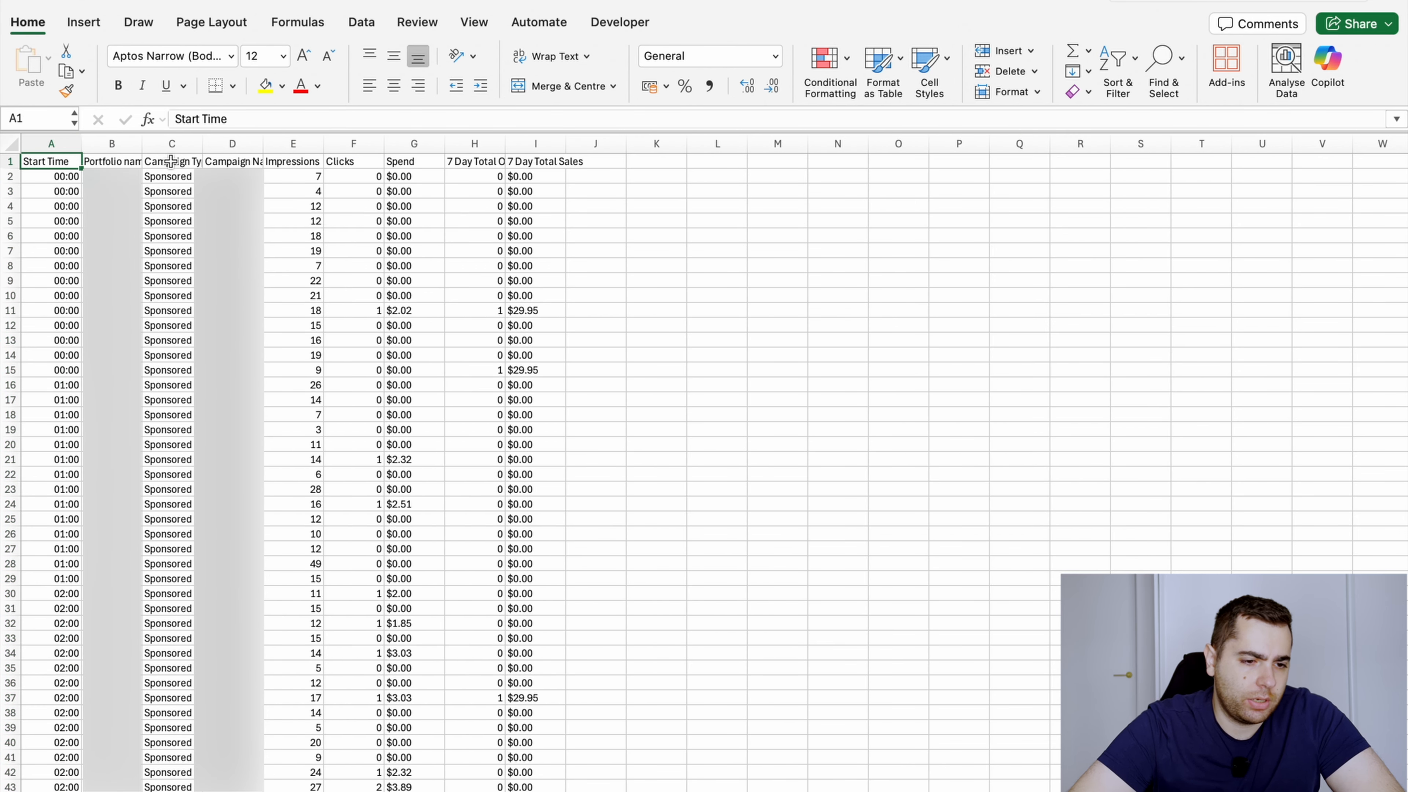
key("super+shift+Right")
key("Down")
key("Up")
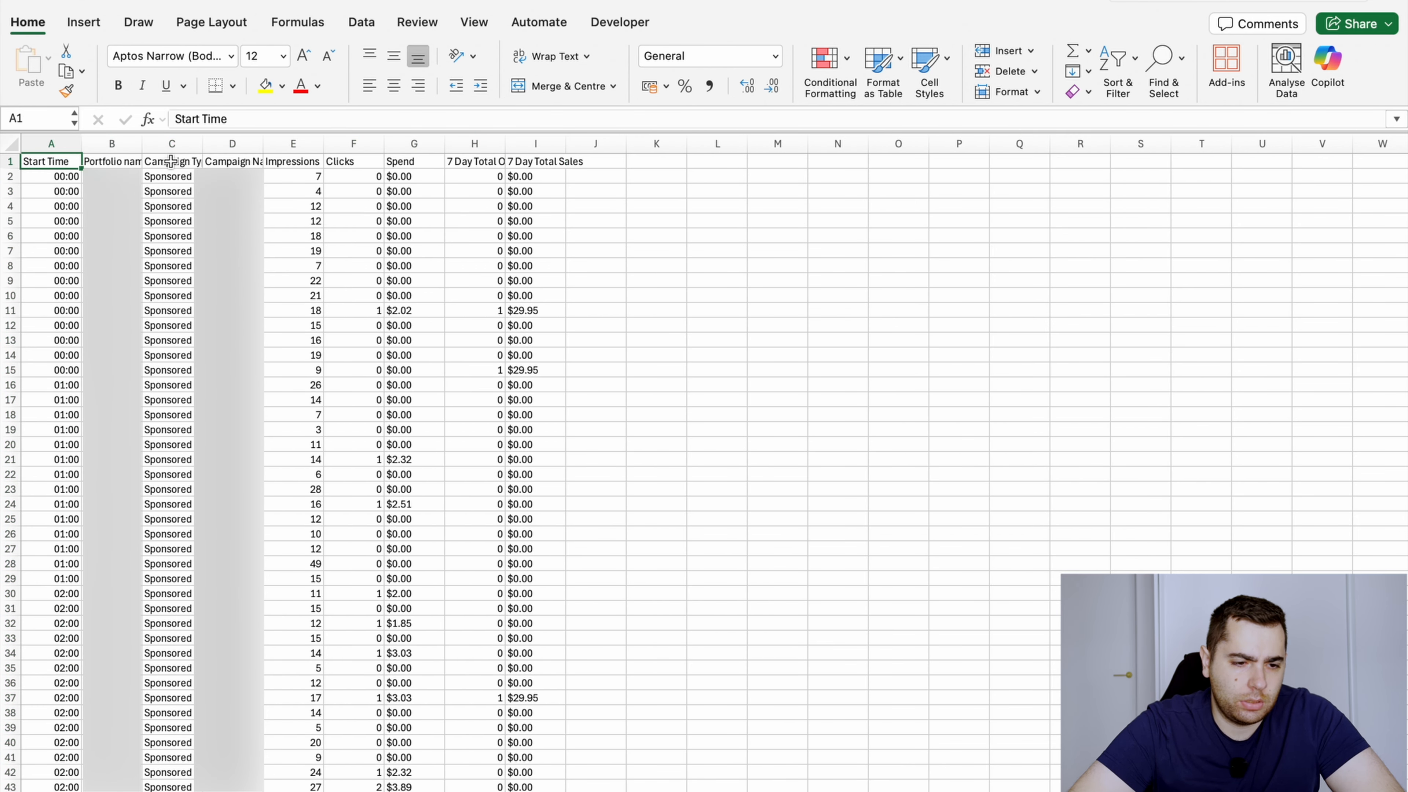
key("Down")
key("super+shift+Down")
key("Down")
key("Up")
key("Up")
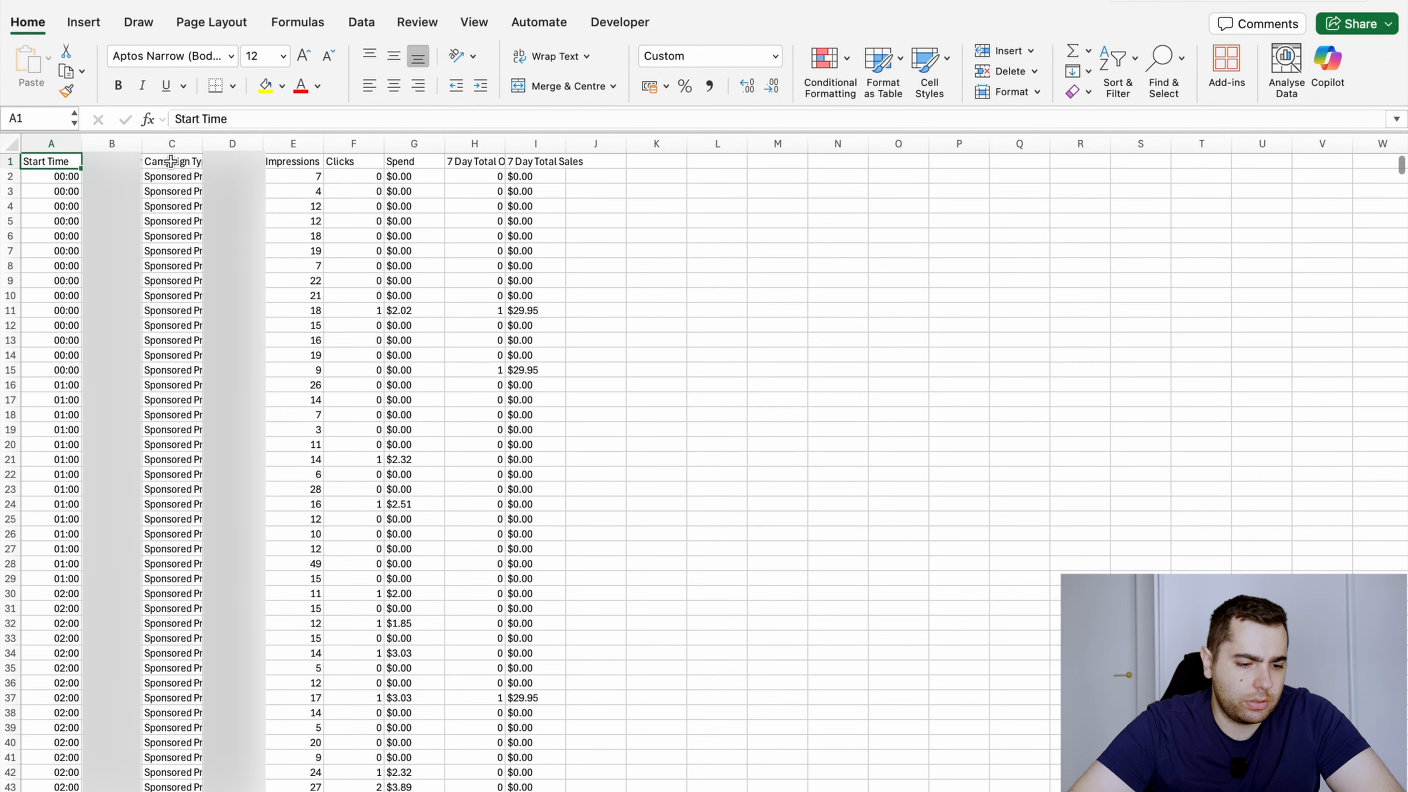
key("Right")
key("Down")
key("Up")
key("Right")
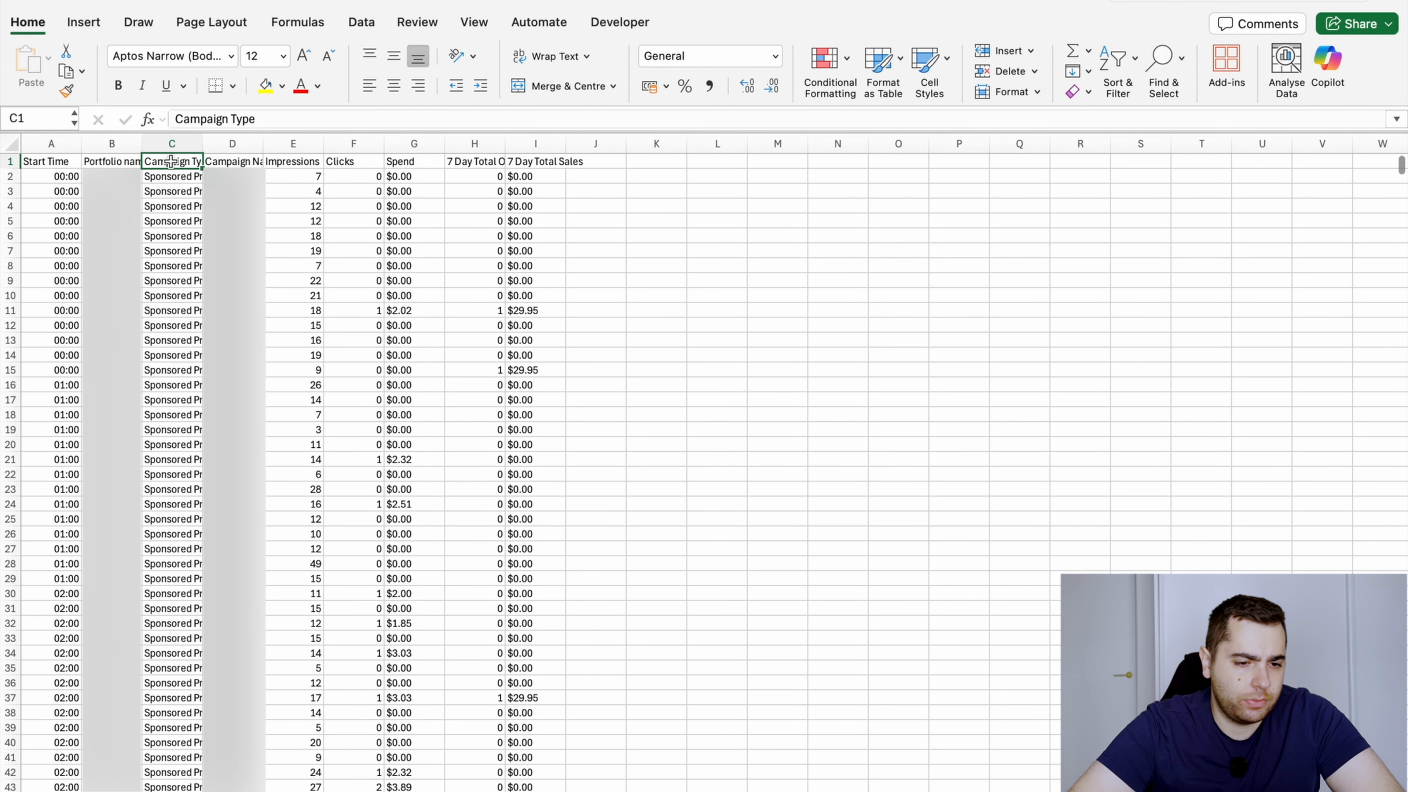
key("Down")
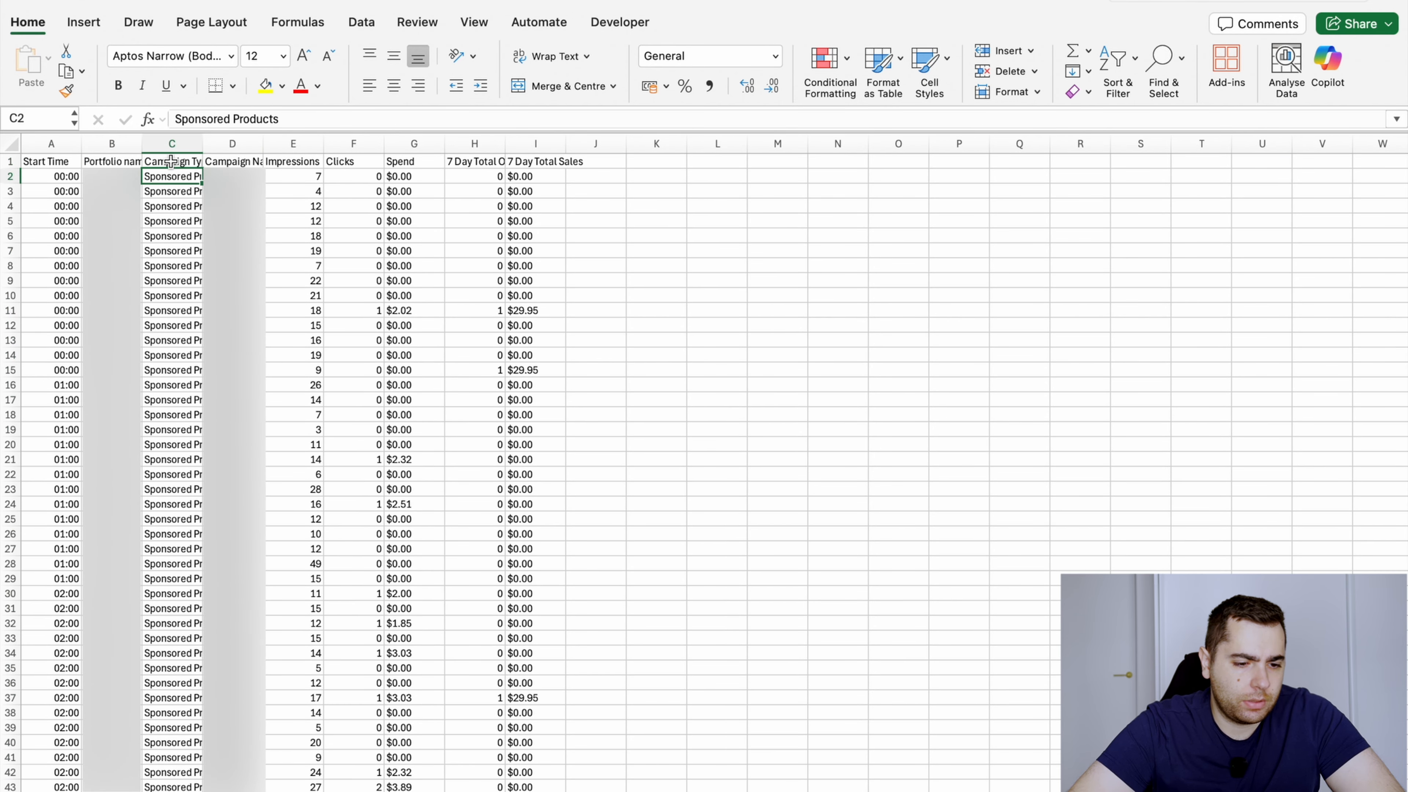
key("Up")
key("Down")
key("Up")
key("Down")
key("super+Down")
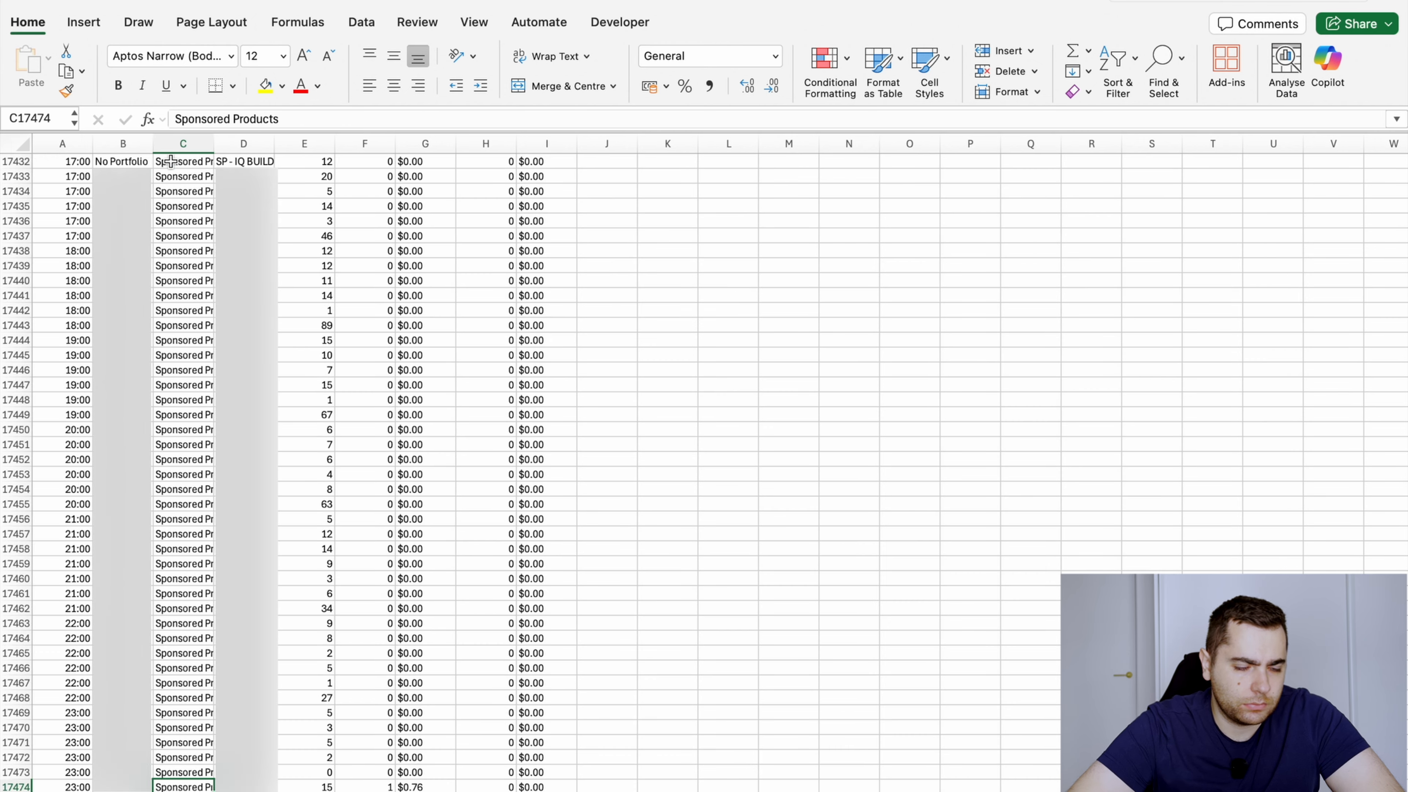
Delete the Campaign Type column and select the Campaign Name header
key("super+Up")
key("shift+super+Down")
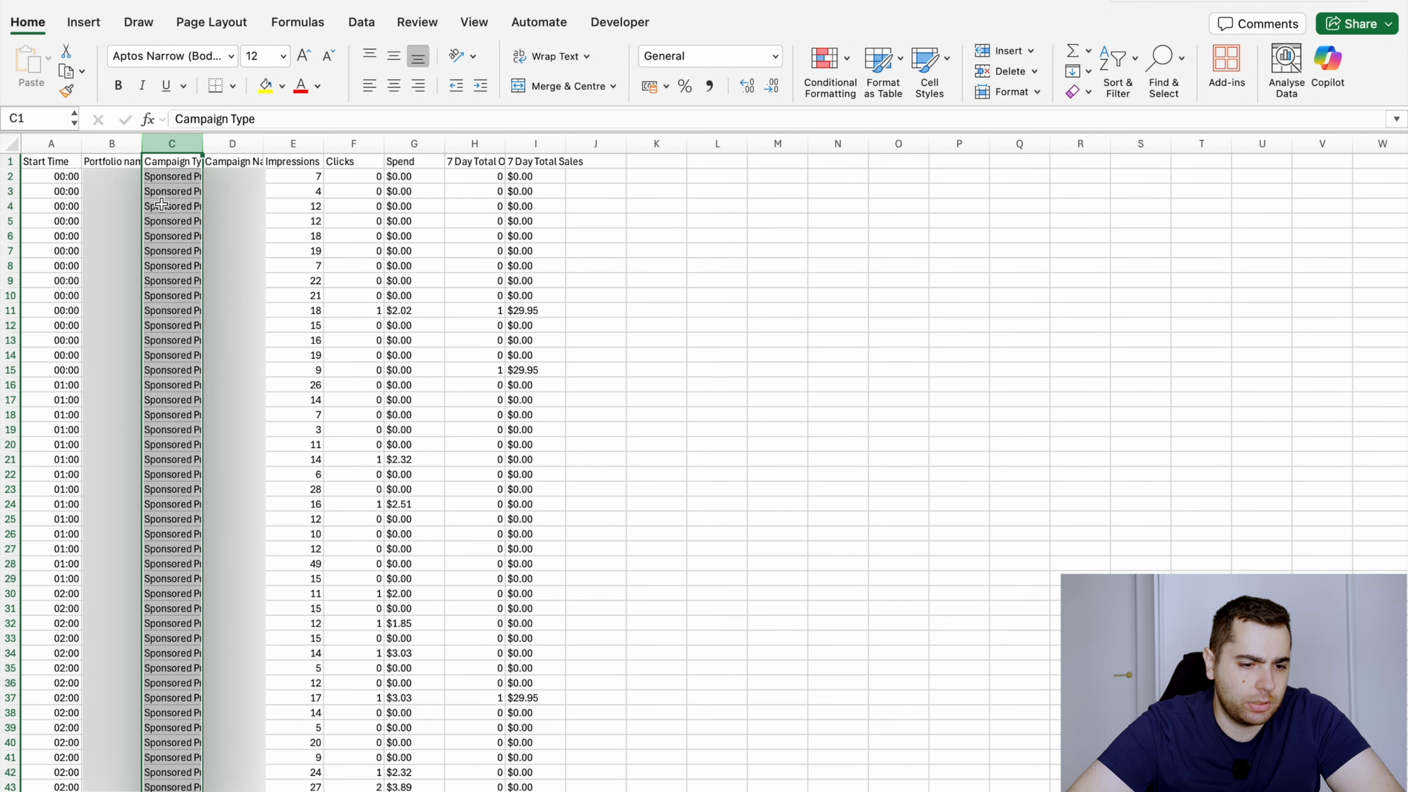
right_click(161, 205)
left_click(199, 322)
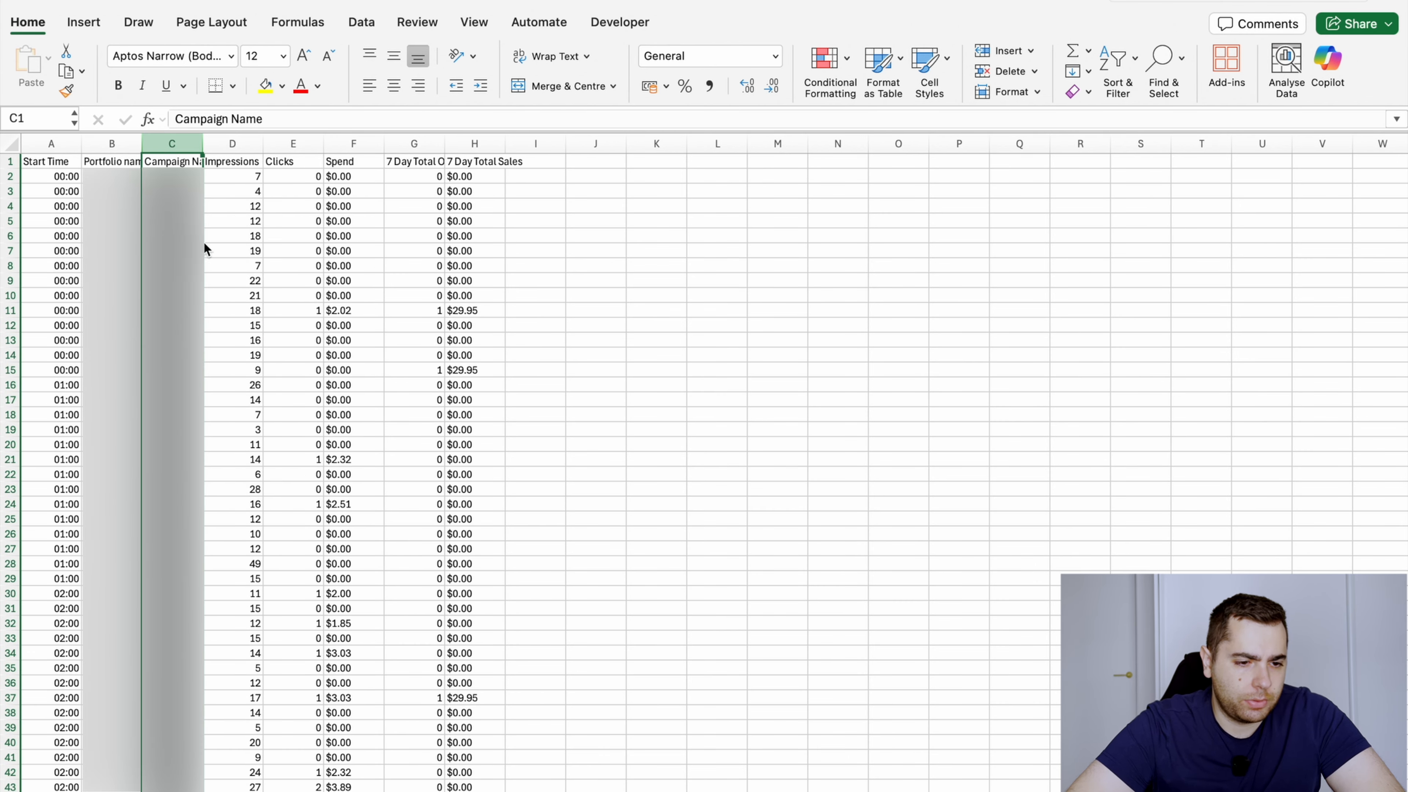
left_click(132, 177)
key("Up")
key("Right")
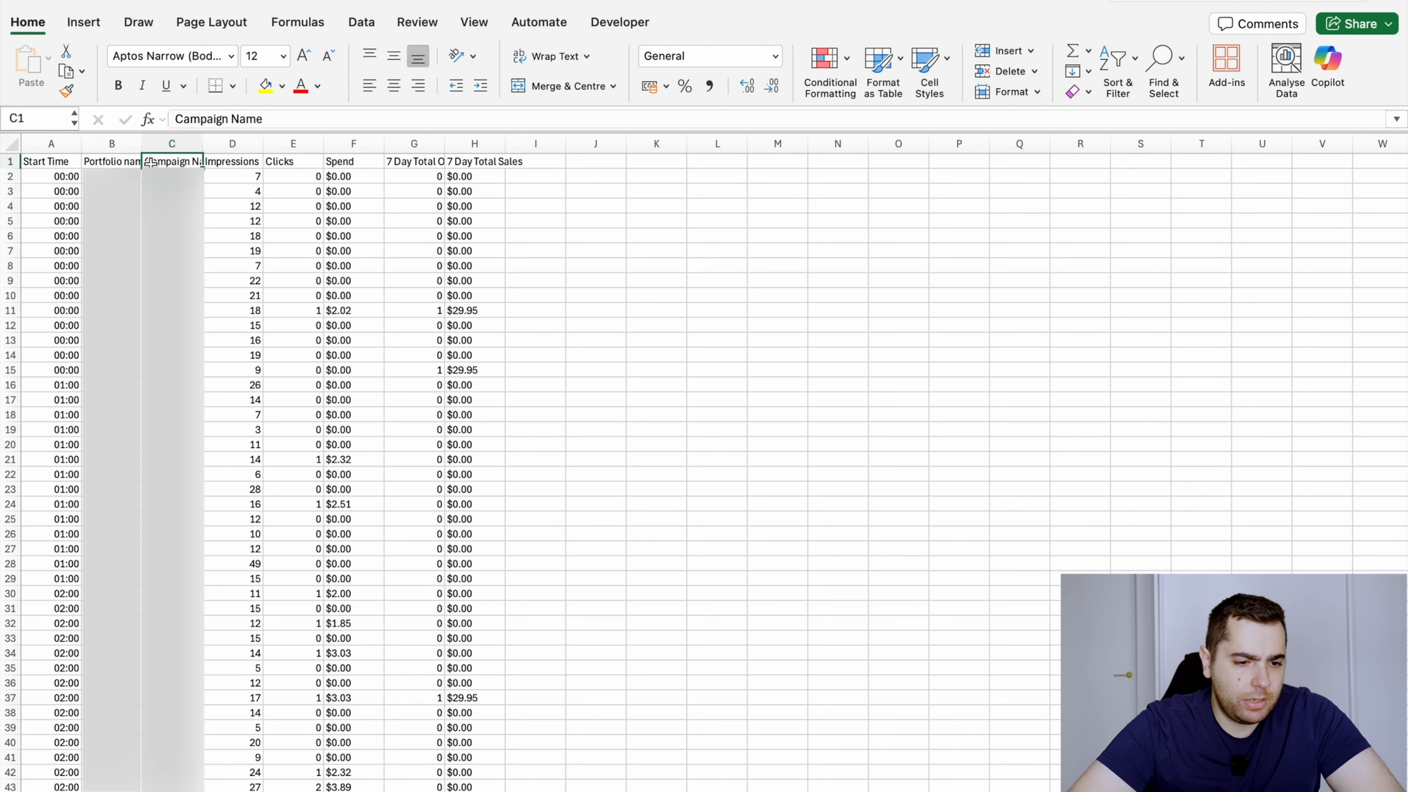
Examine the column headers from Clicks to 7 Day Total Sales and check the sales values down to the last row
key("Right")
key("Right")
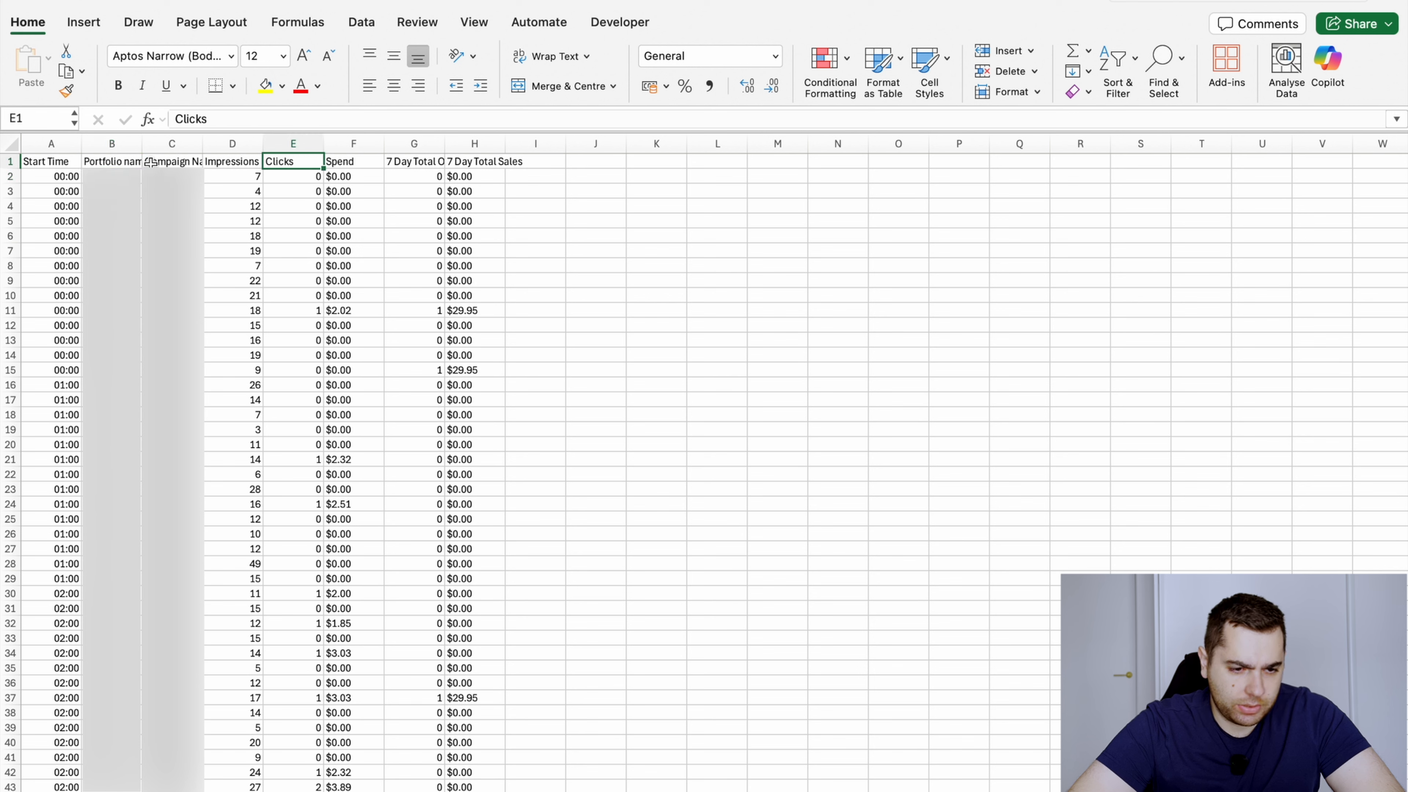
key("Right")
key("Right")
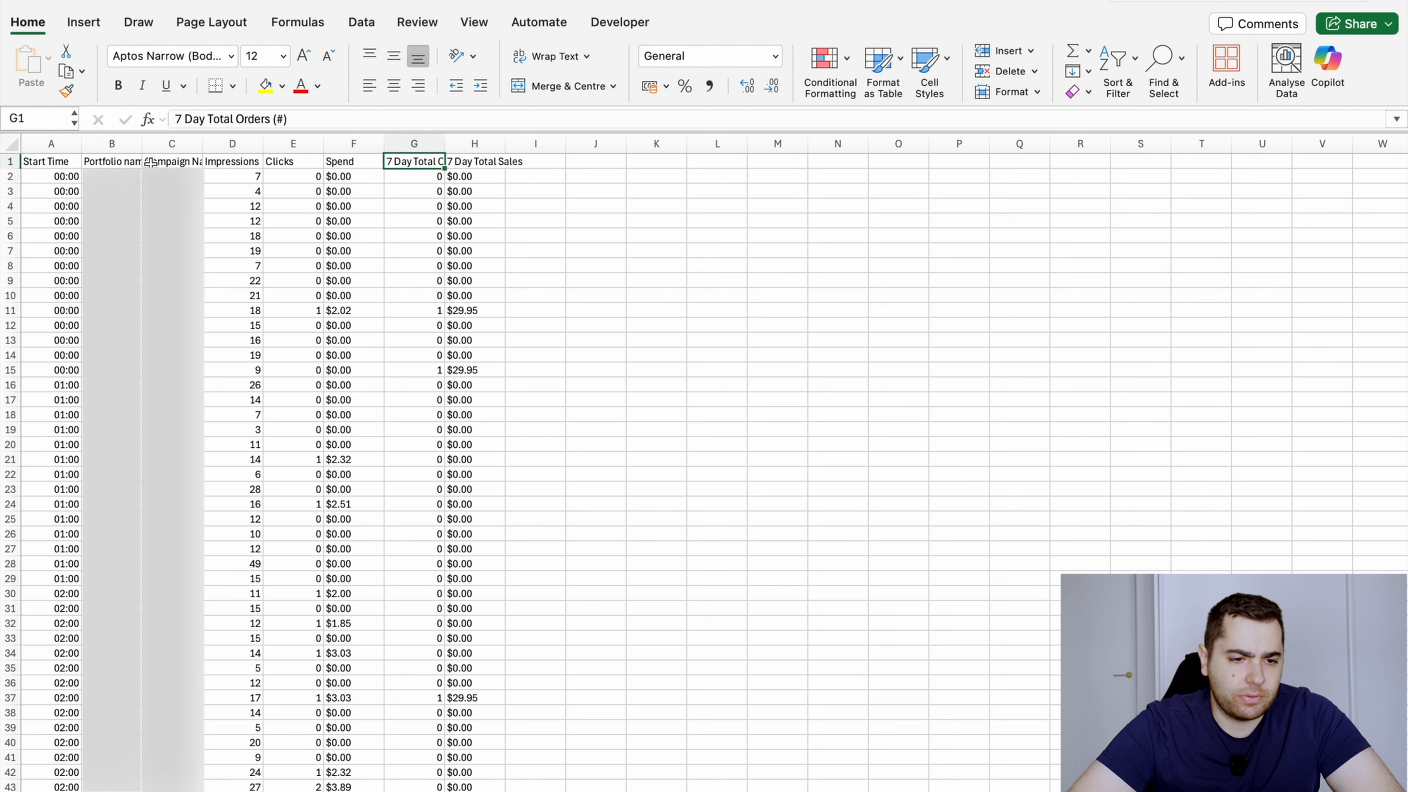
key("Right")
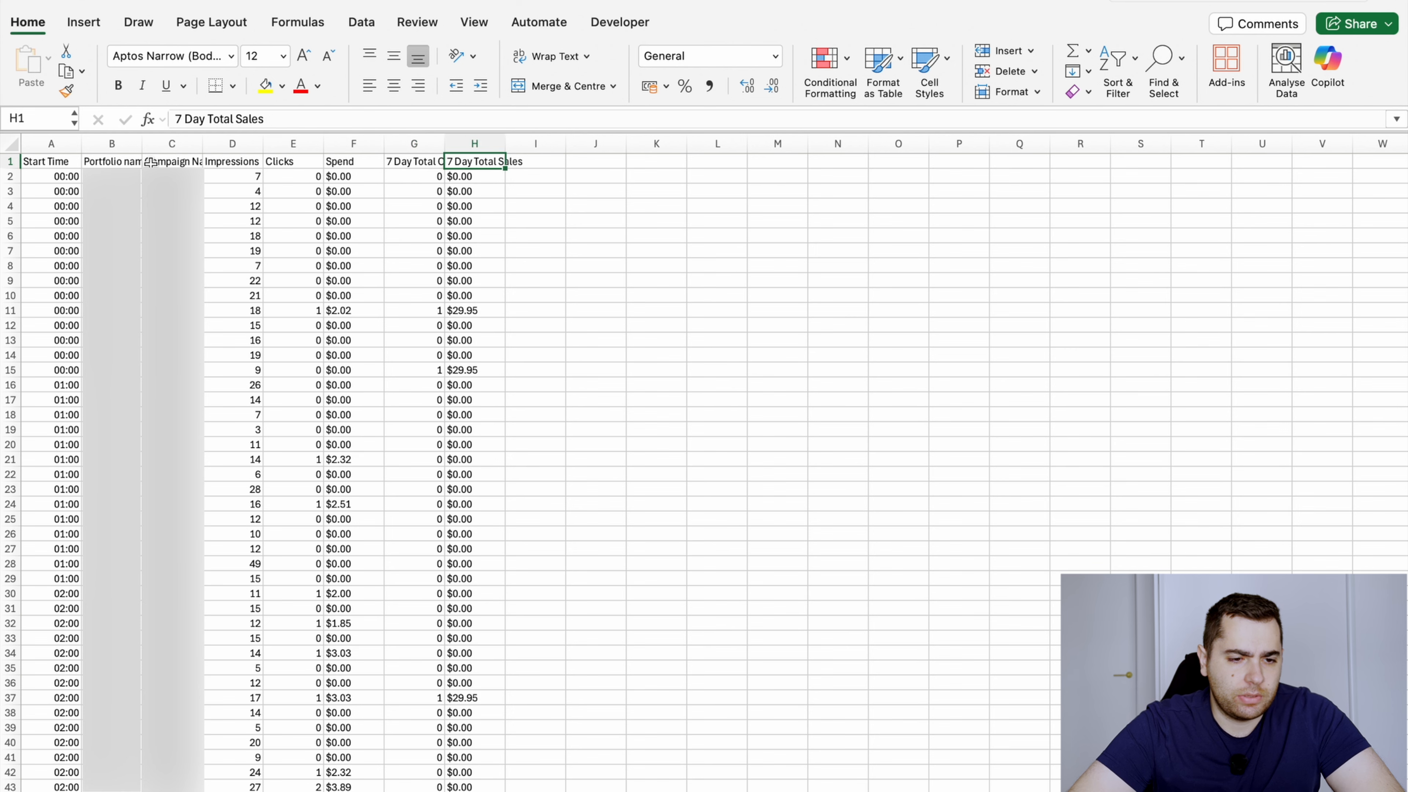
key("Down")
key("ctrl+Down")
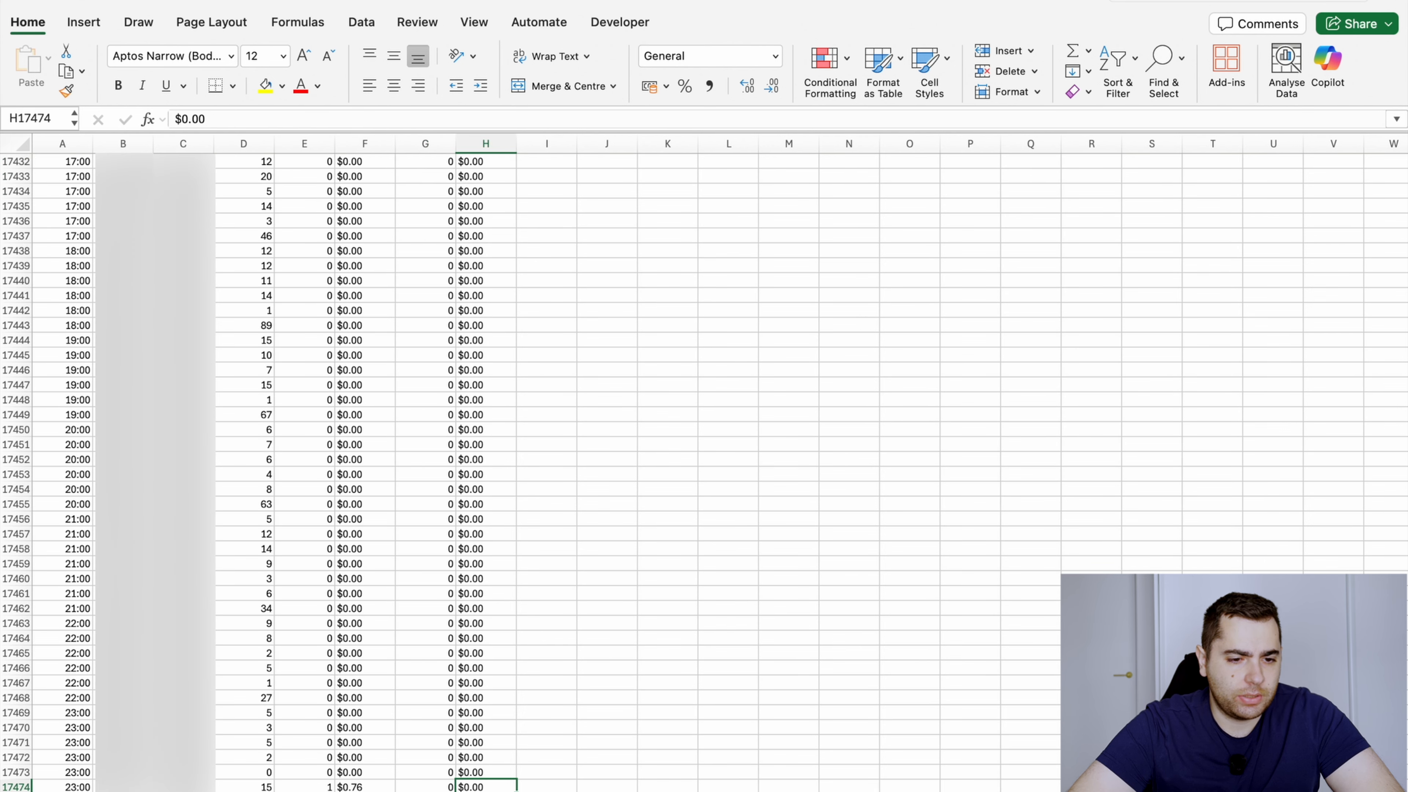
key("ctrl+Up")
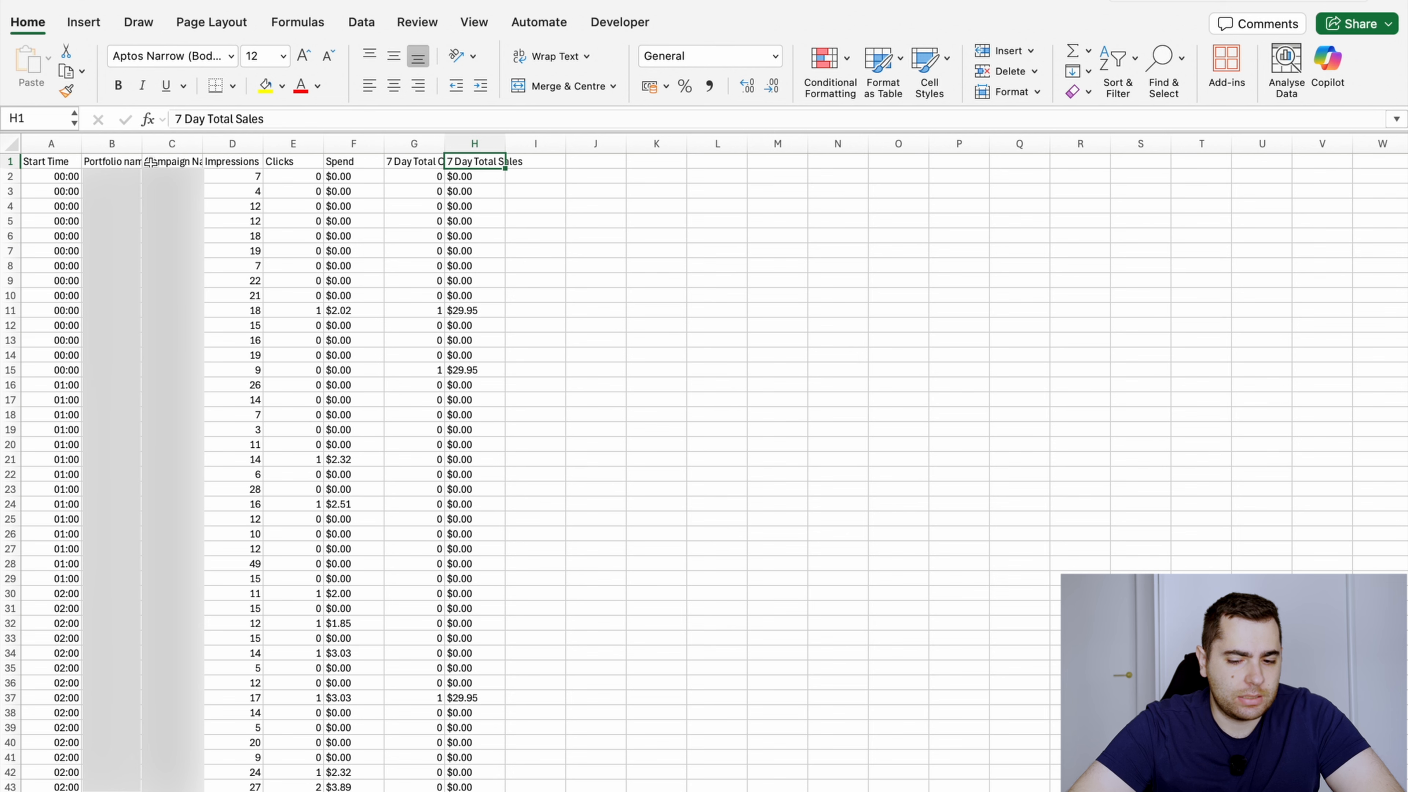
Strip the "$" sign from all Spend values by replacing it with nothing throughout F2 to the last row
key("Down")
key("Left")
key("Left")
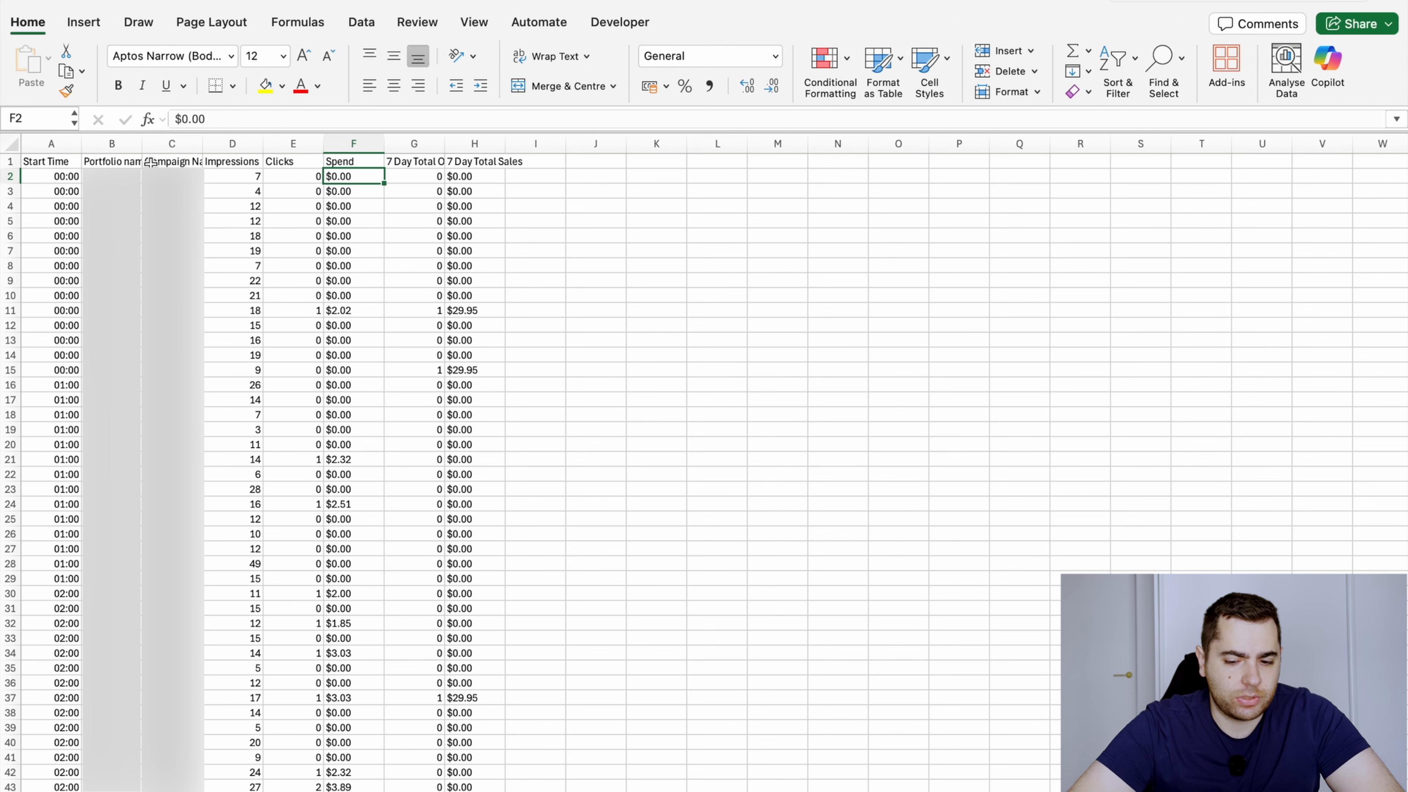
key("ctrl+shift+Down")
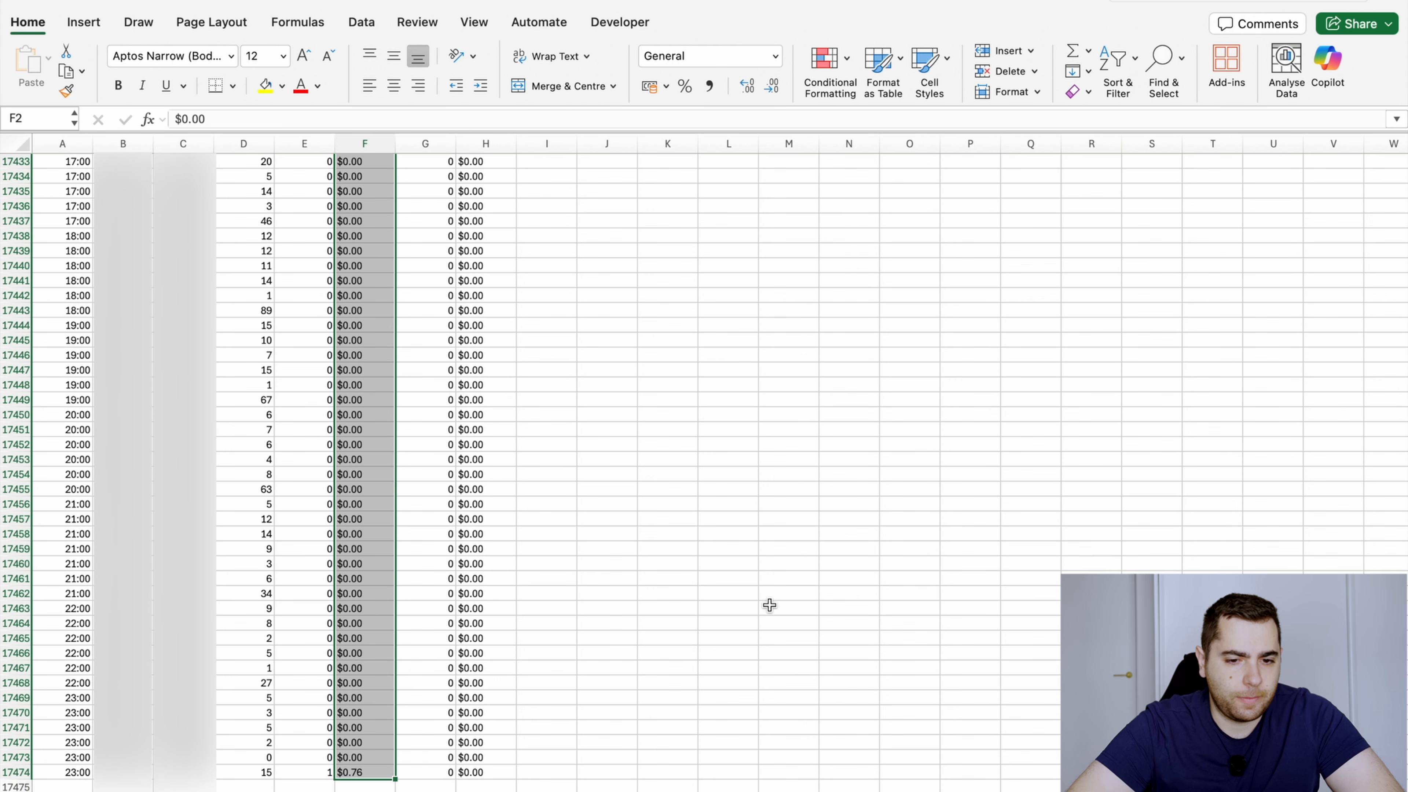
scroll(704, 299, "up", 15)
scroll(720, 272, "down", 15)
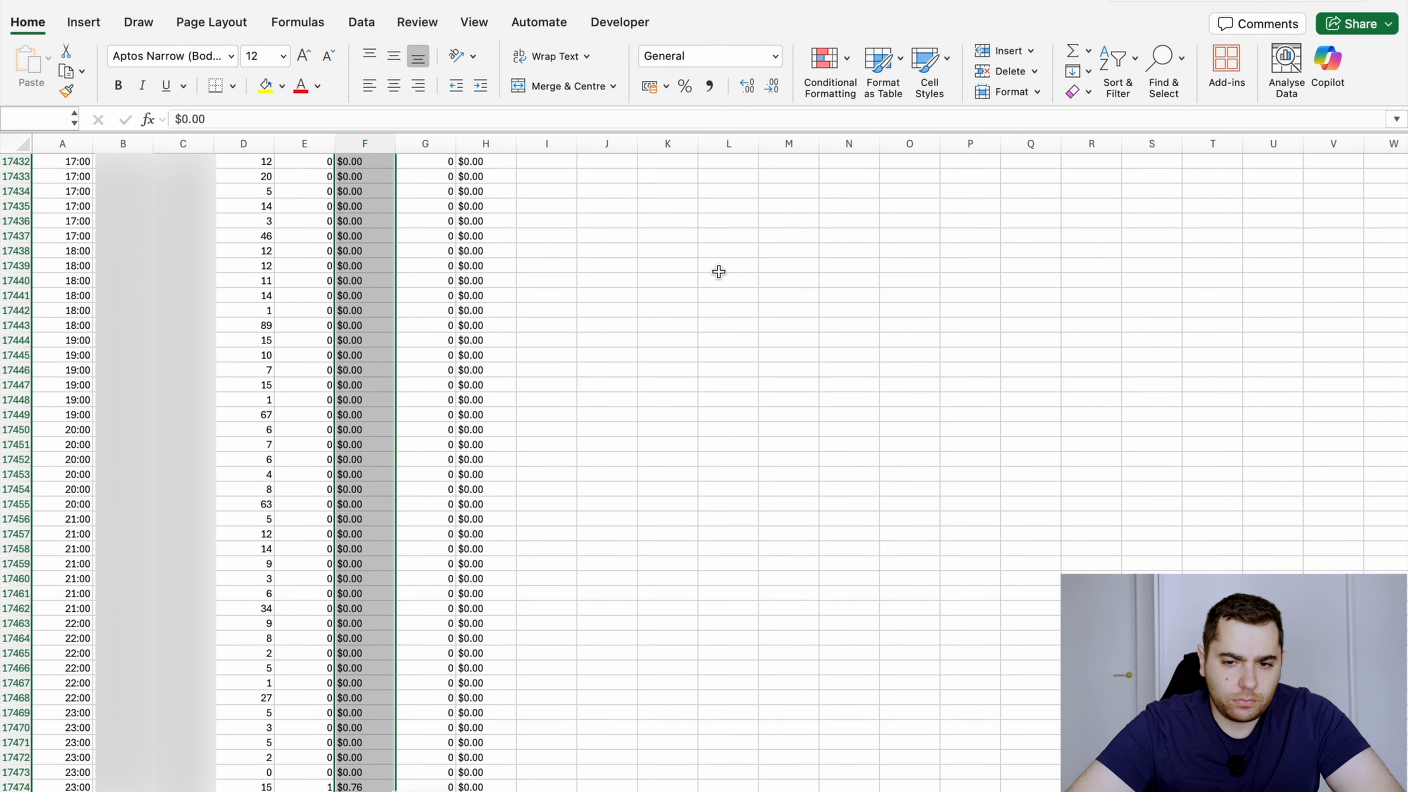
left_click(1180, 77)
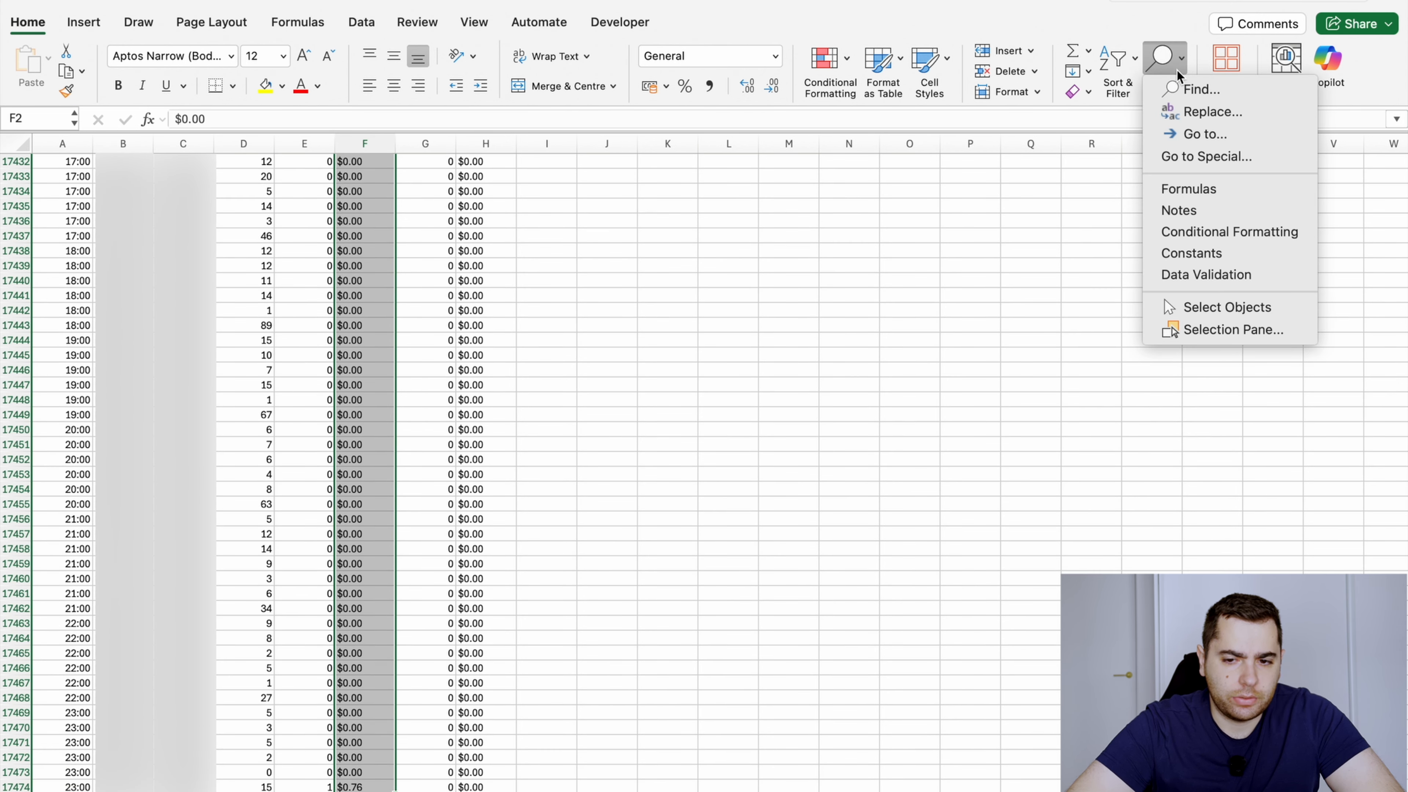
left_click(1192, 114)
left_click(543, 233)
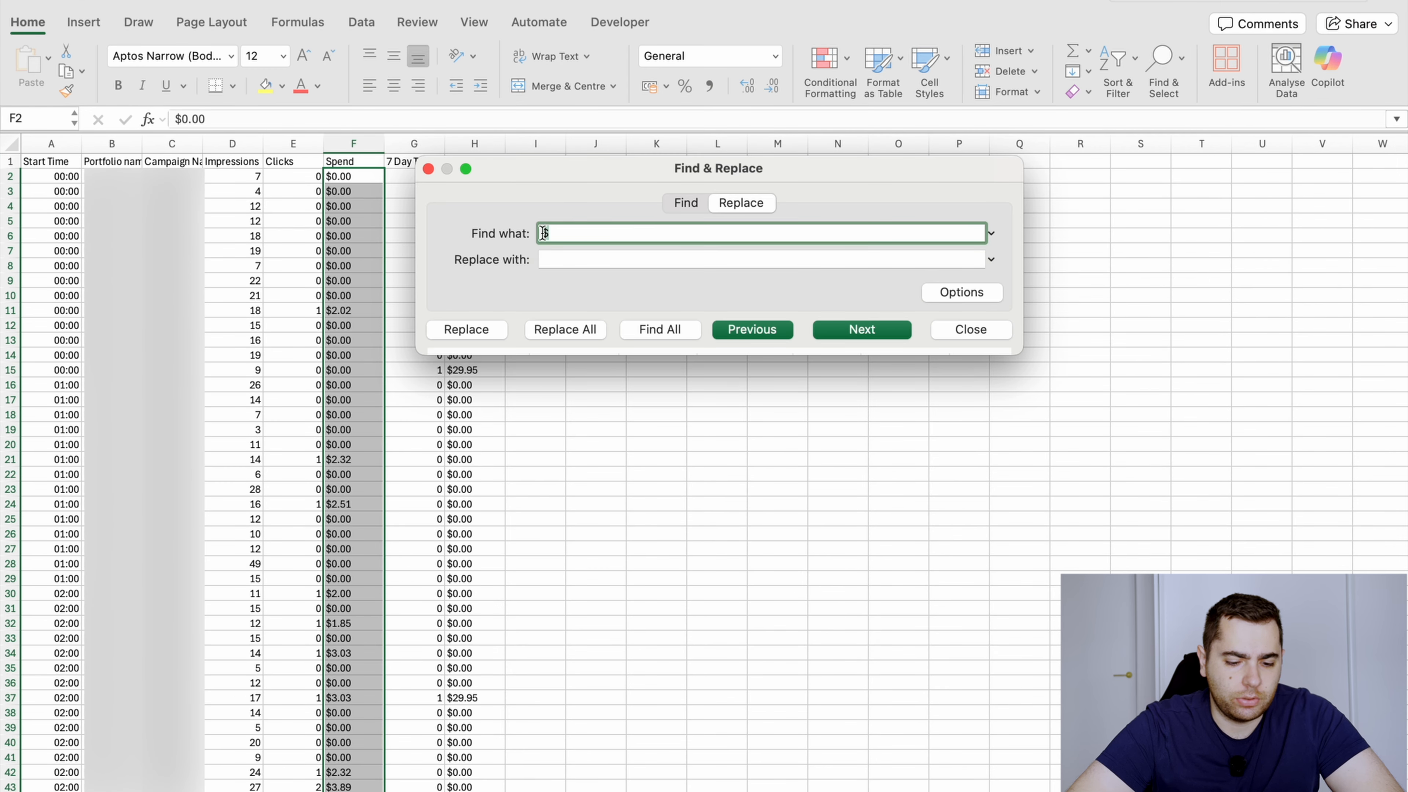
key("BackSpace")
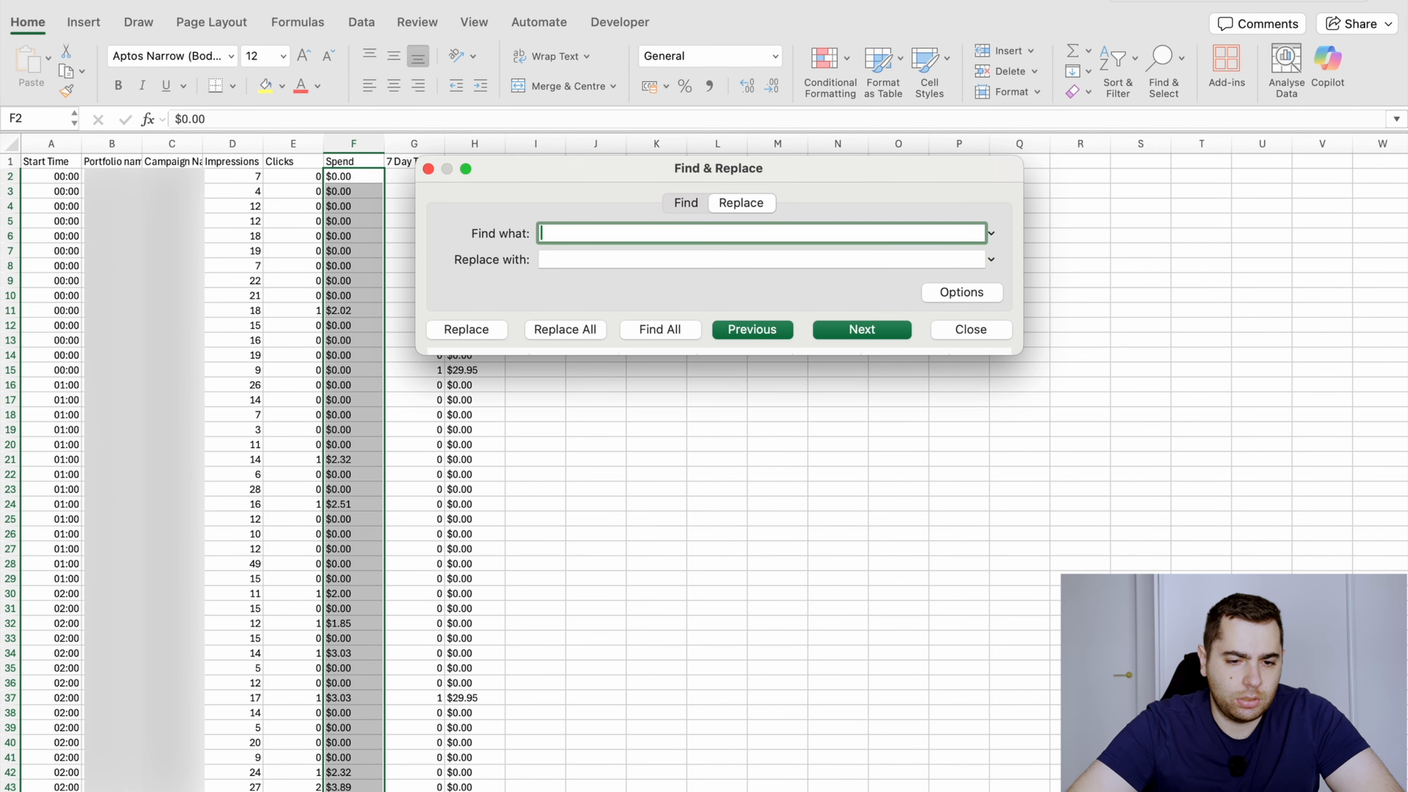
type("$")
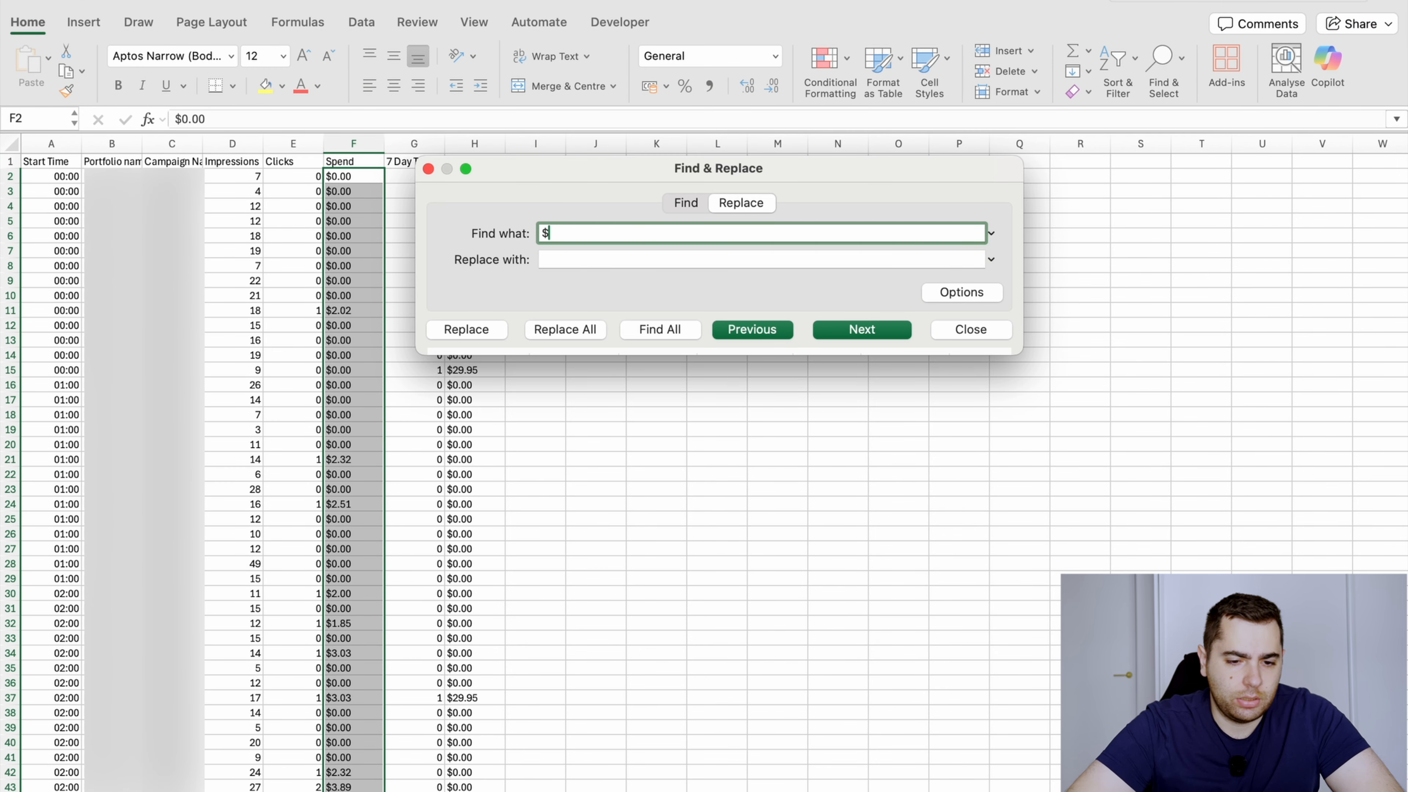
left_click(571, 331)
left_click(645, 325)
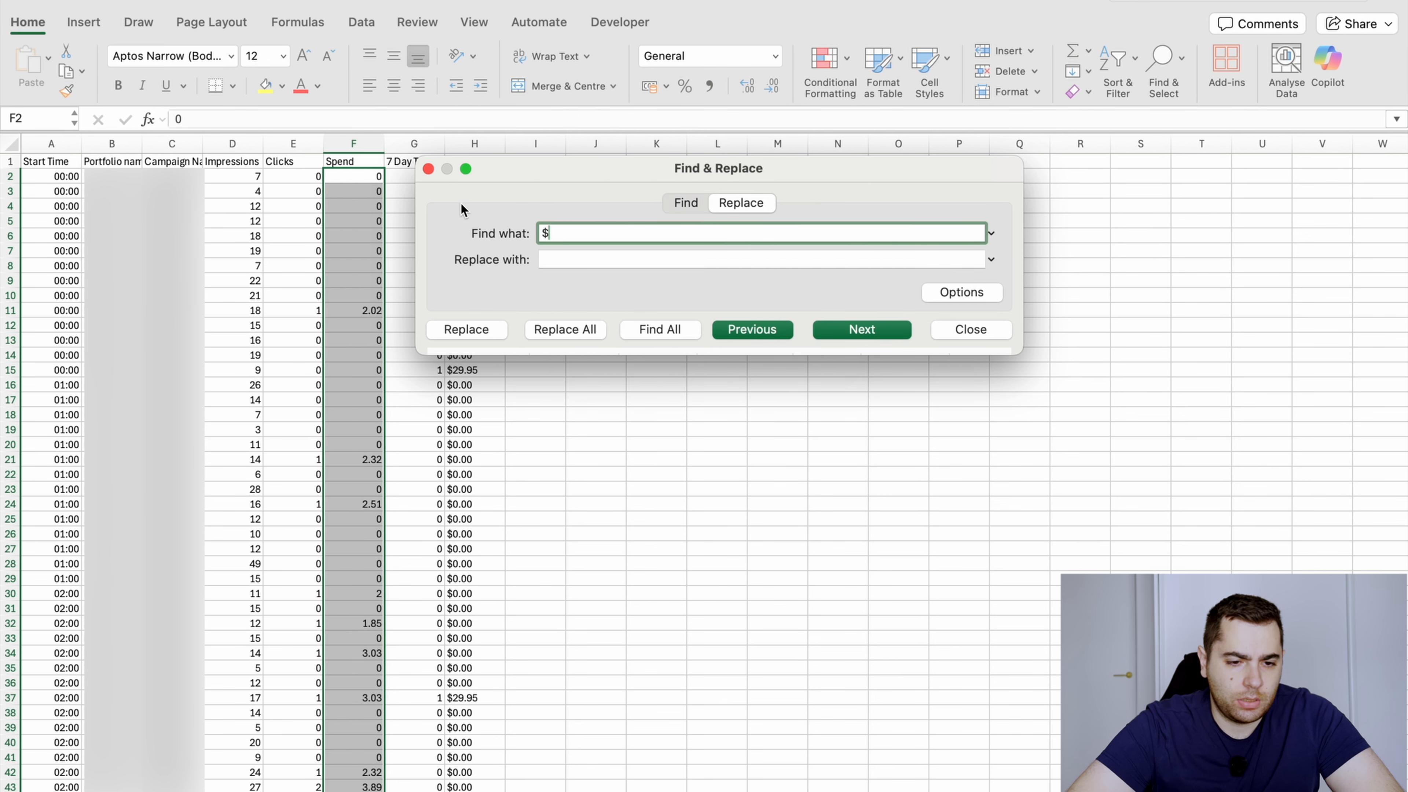
left_click(428, 169)
Strip the "$" sign from all 7 Day Total Sales values by replacing it with nothing in column H
left_click(478, 177)
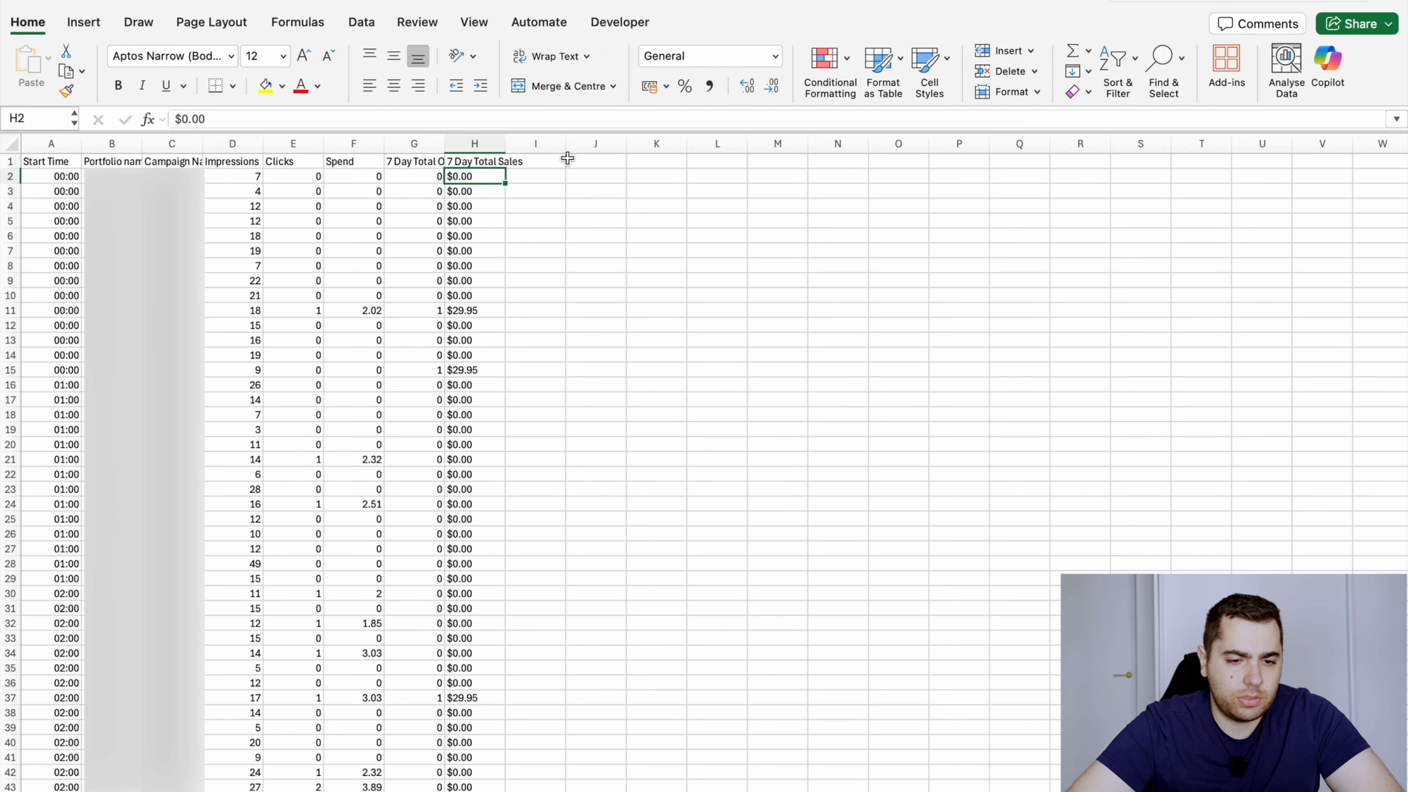
key("ctrl+shift+Down")
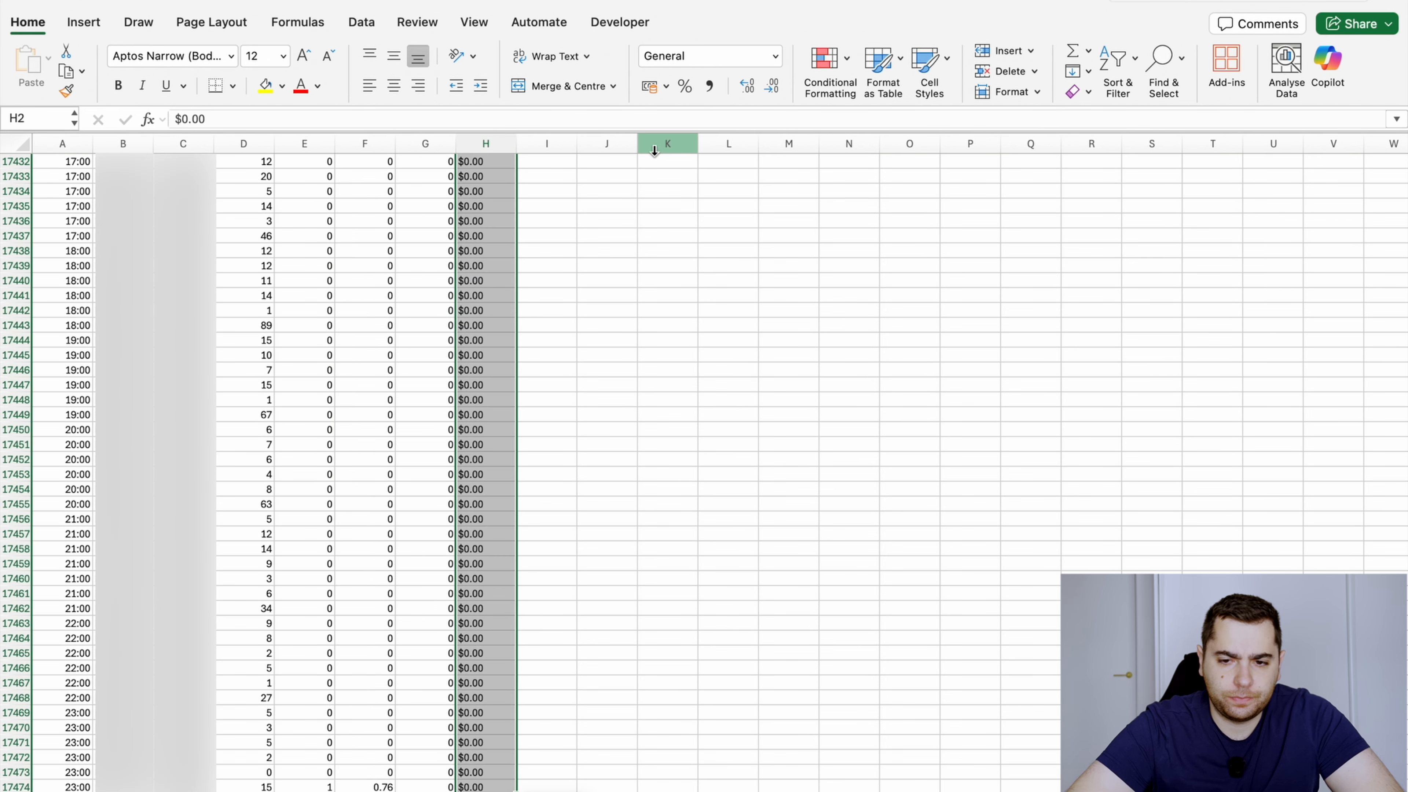
left_click(1181, 75)
left_click(1167, 112)
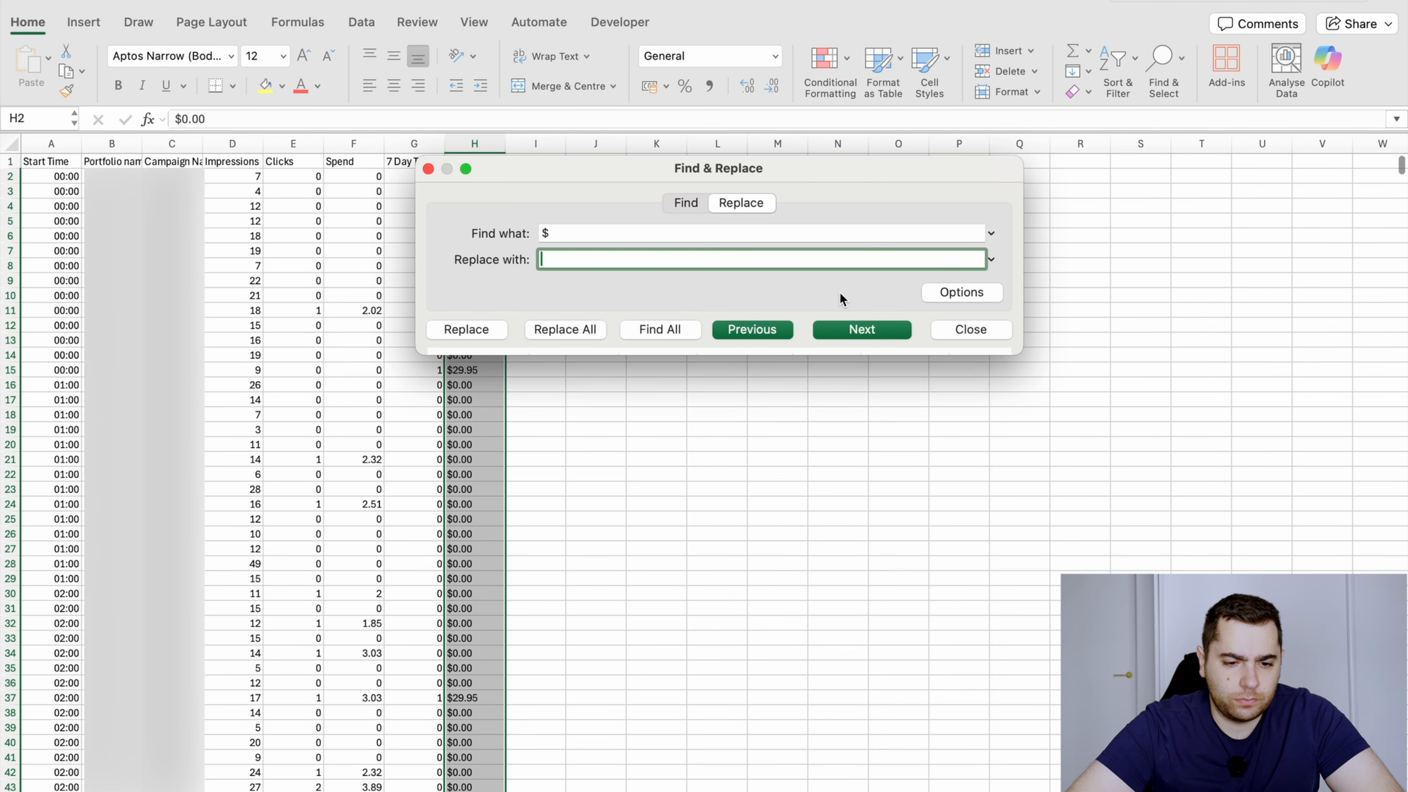
left_click(582, 329)
key("Return")
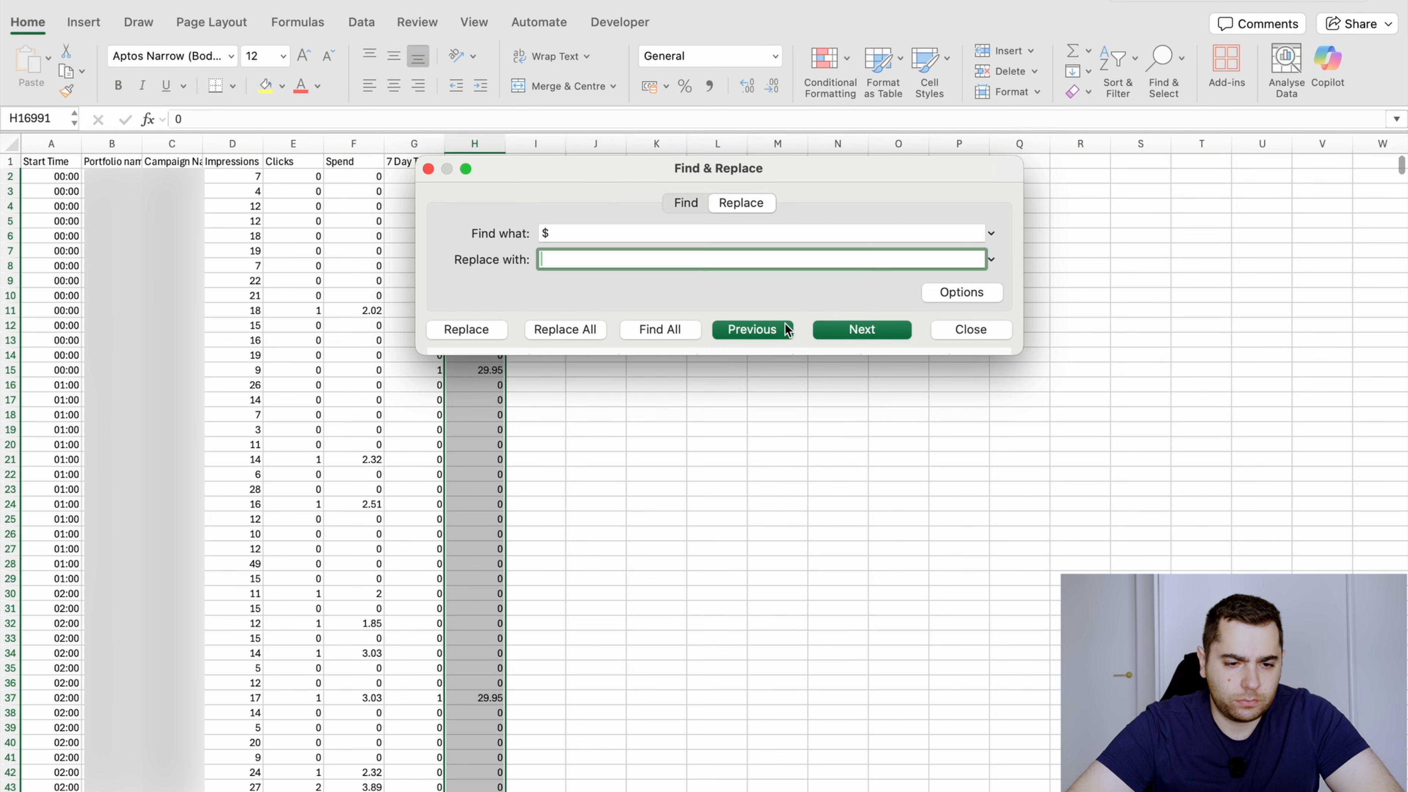
left_click(428, 168)
Check the converted Spend values in column F down to the last row and return to the column's start
left_click(488, 176)
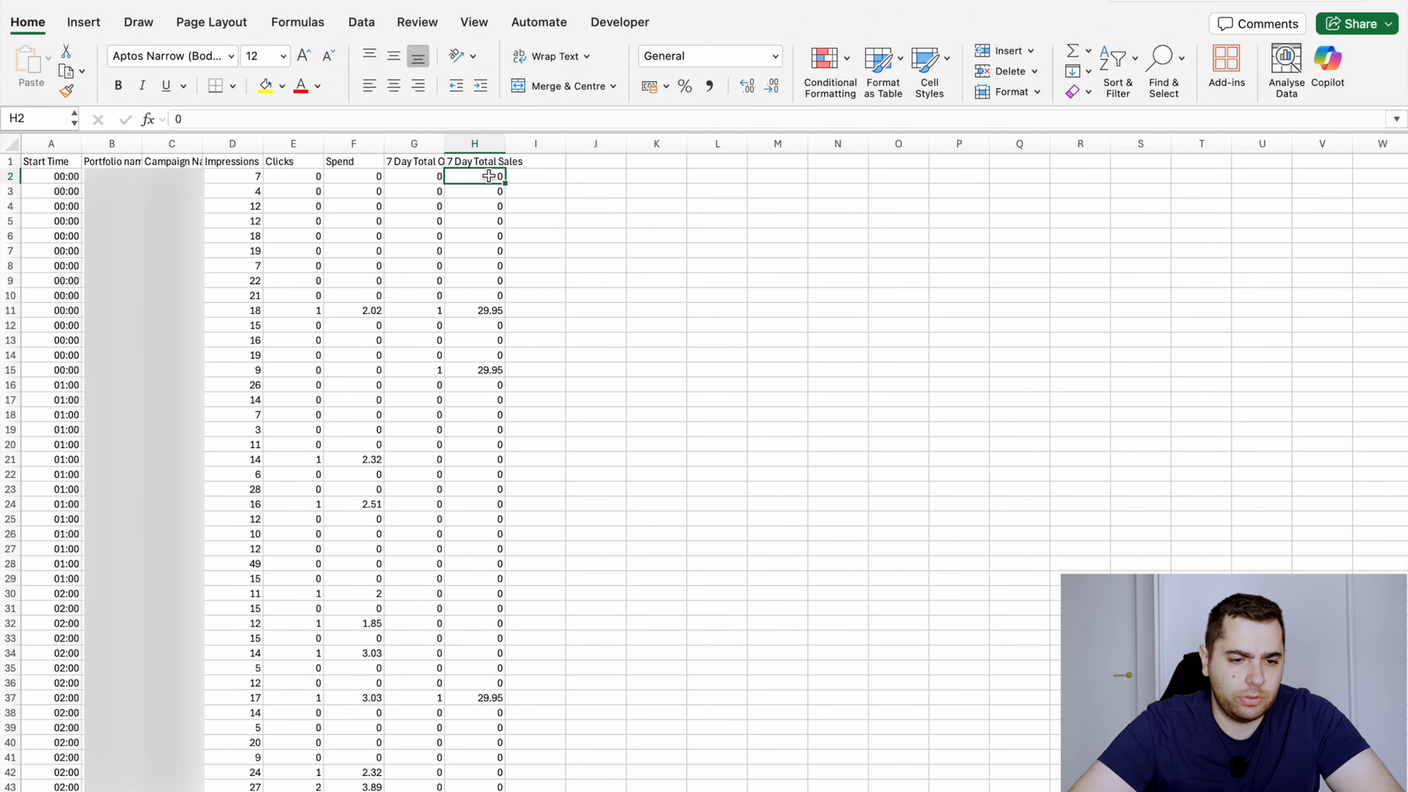
key("Left")
key("Left")
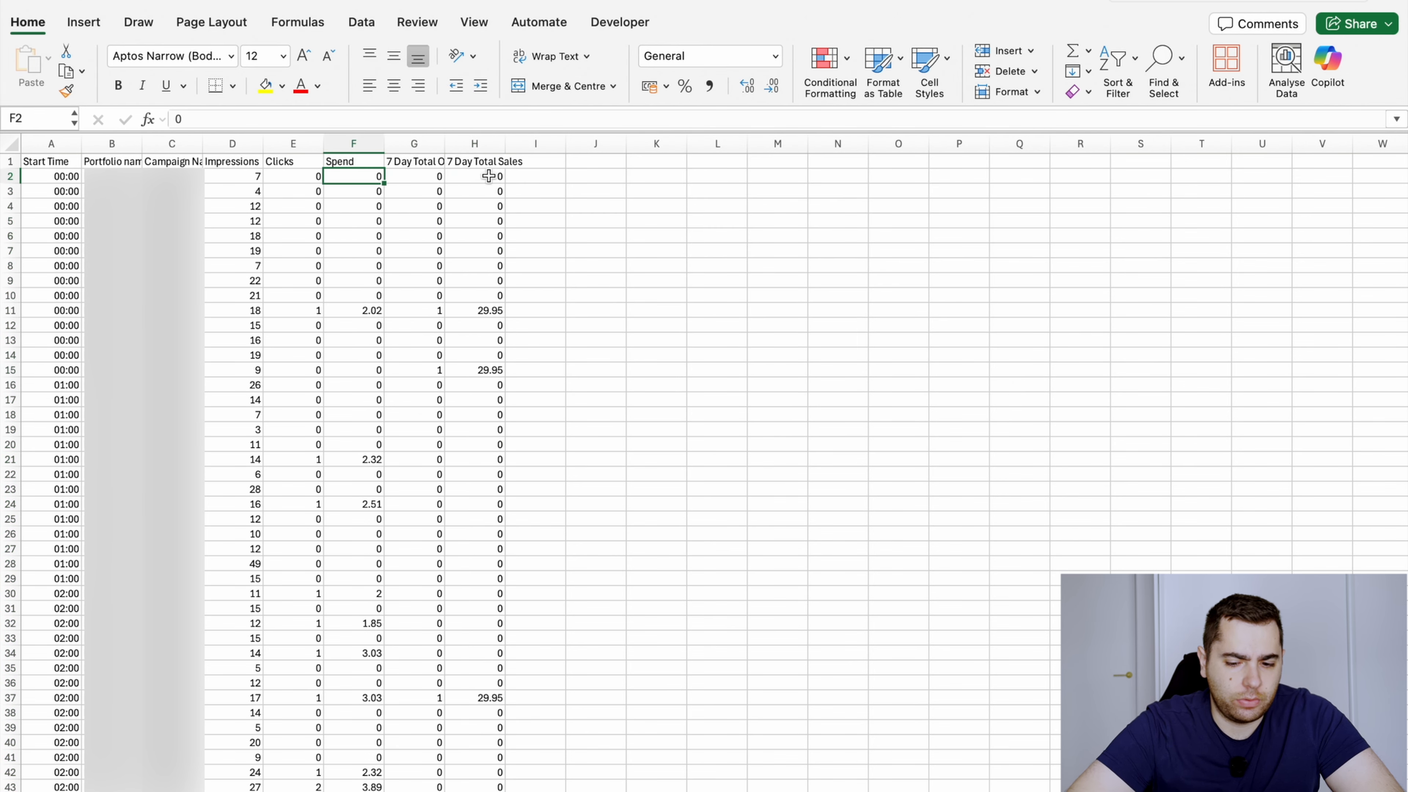
key("ctrl+shift+Down")
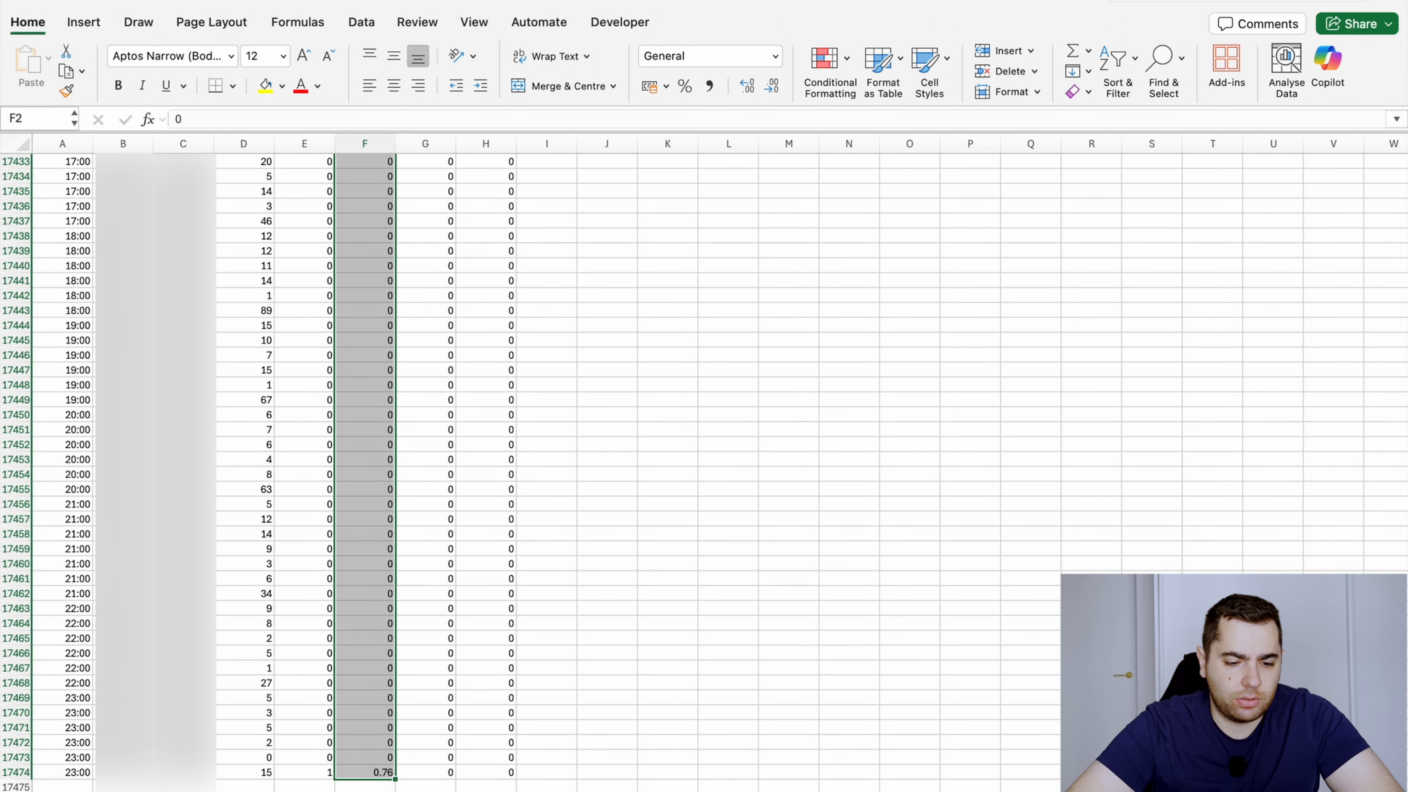
left_click(378, 503)
key("ctrl+Up")
key("Down")
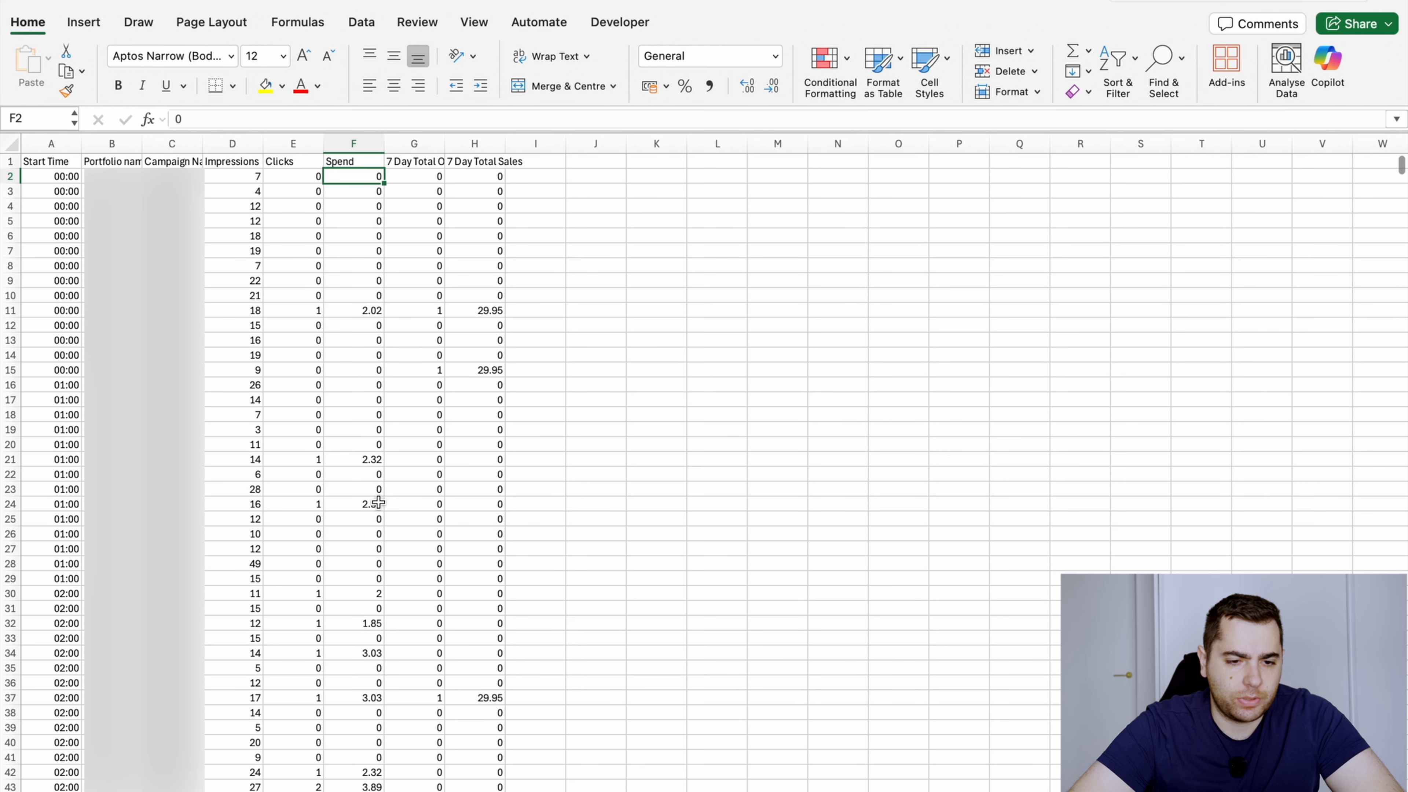
key("Up")
key("Down")
Check the converted 7 Day Total Sales values in column H down to the last row and return to its header
key("Right")
key("Right")
key("Up")
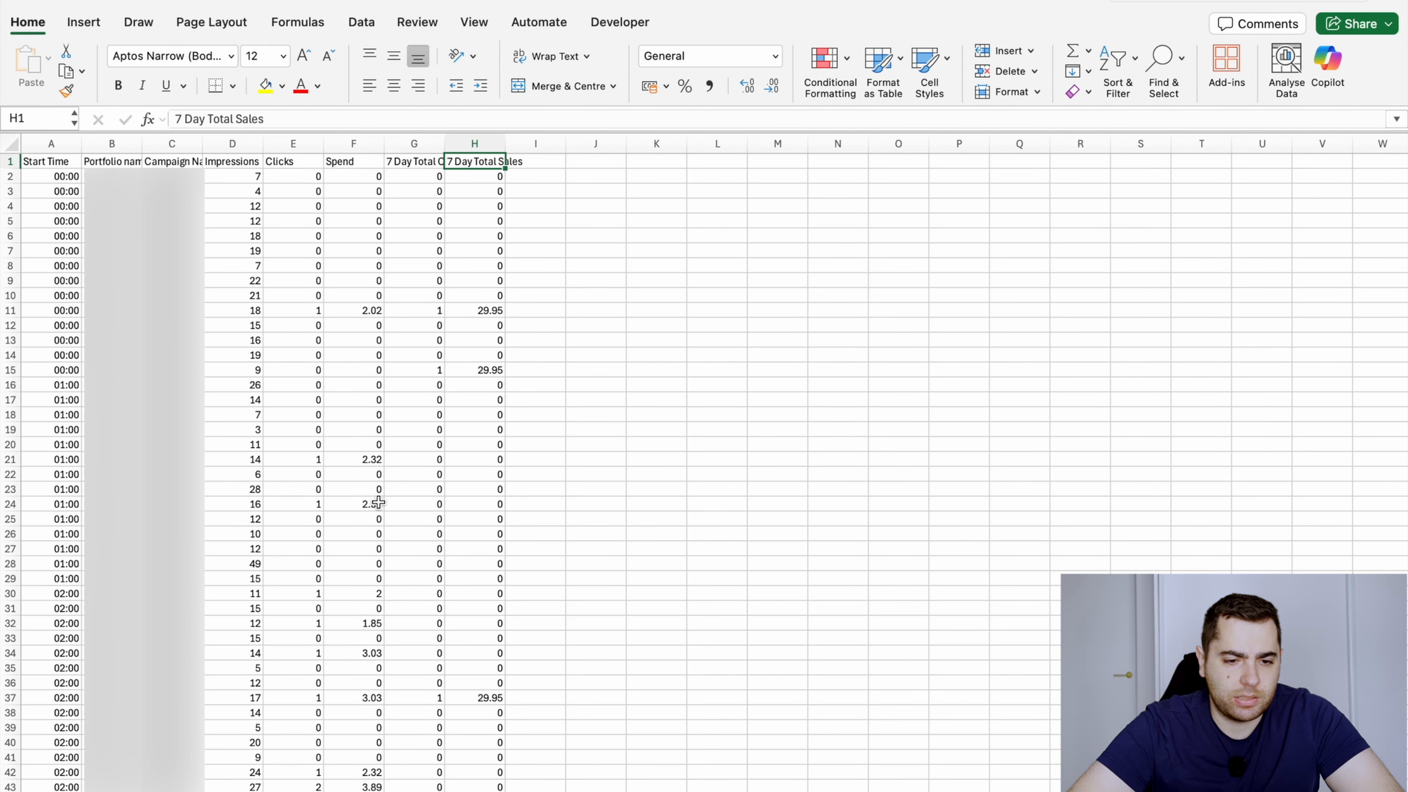
key("Down")
key("super+shift+Down")
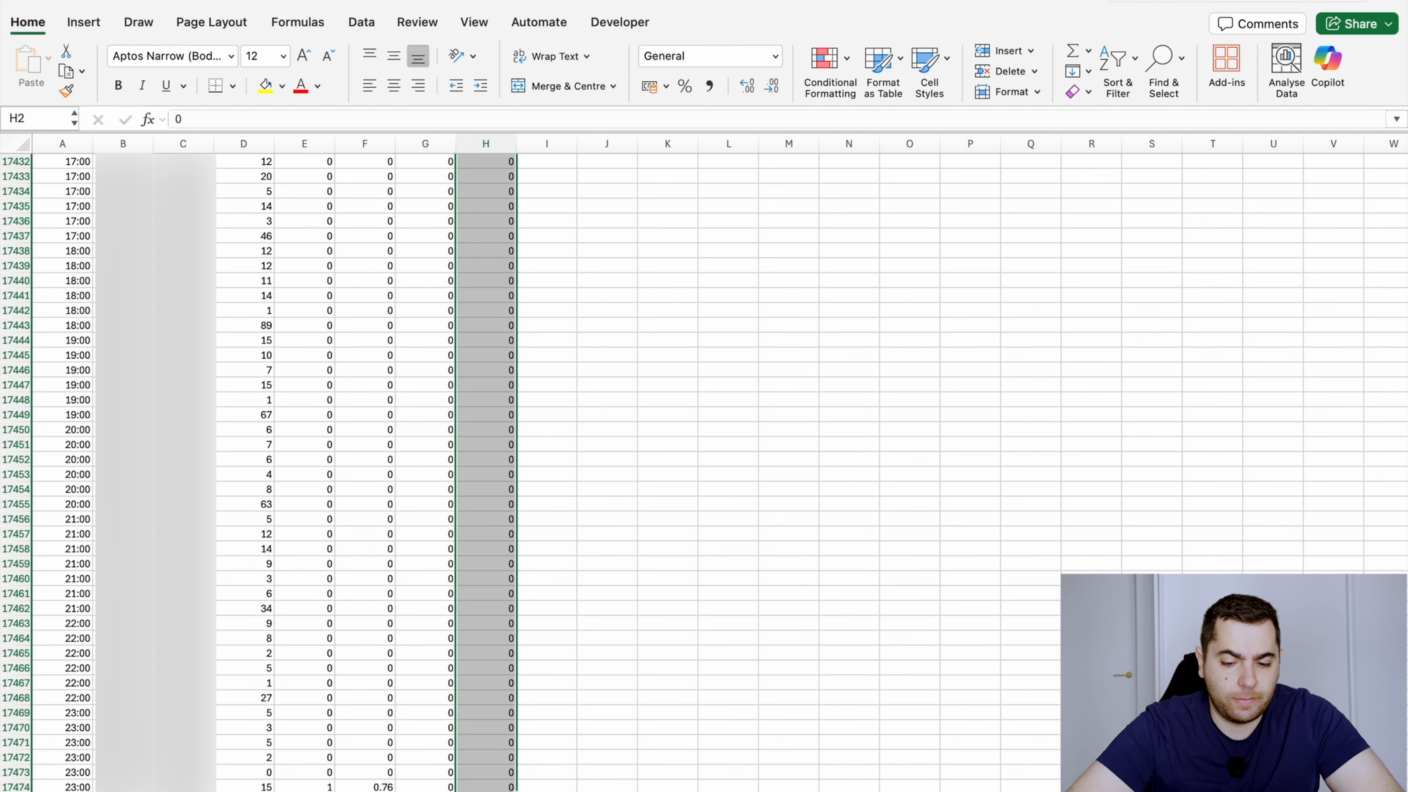
scroll(393, 400, "up", 5)
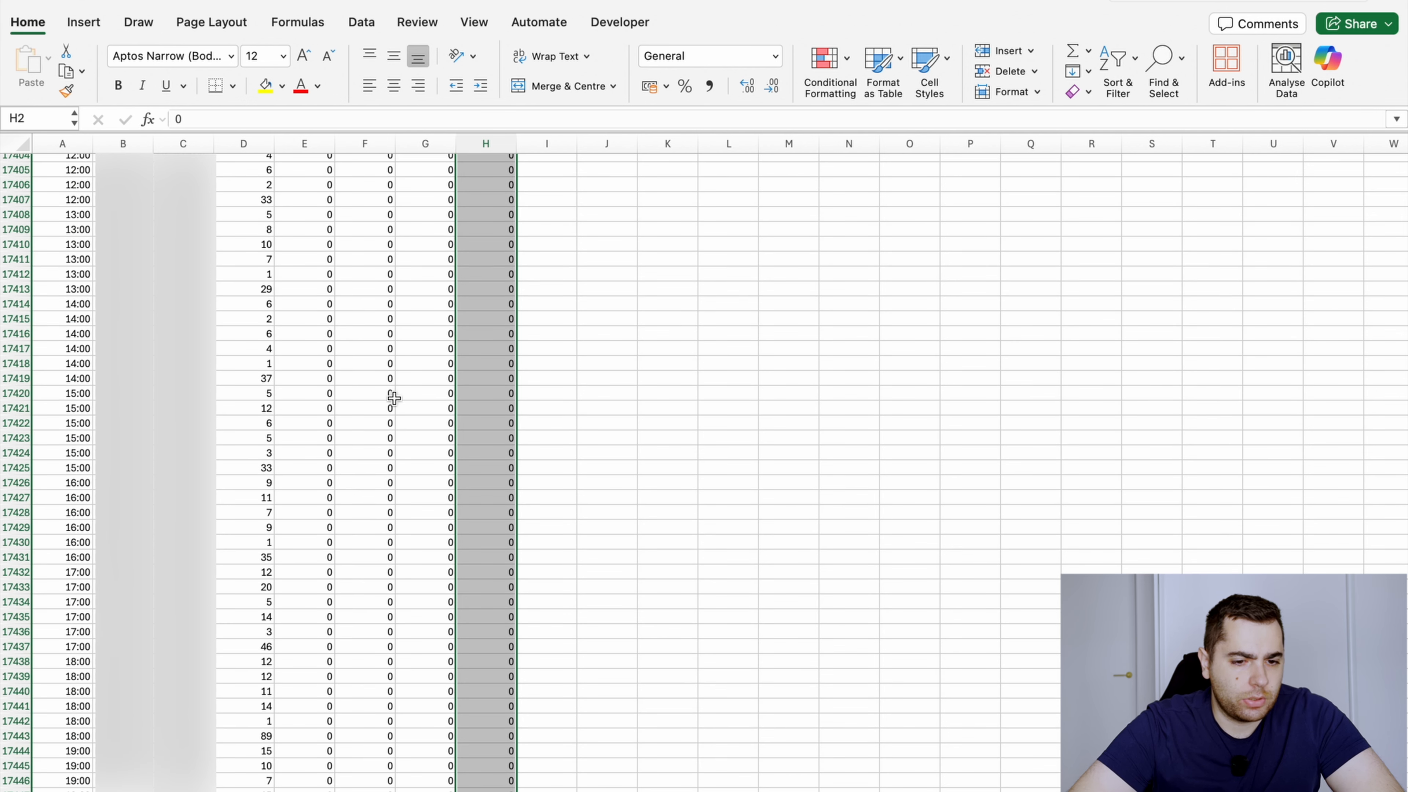
left_click(508, 228)
key("super+Up")
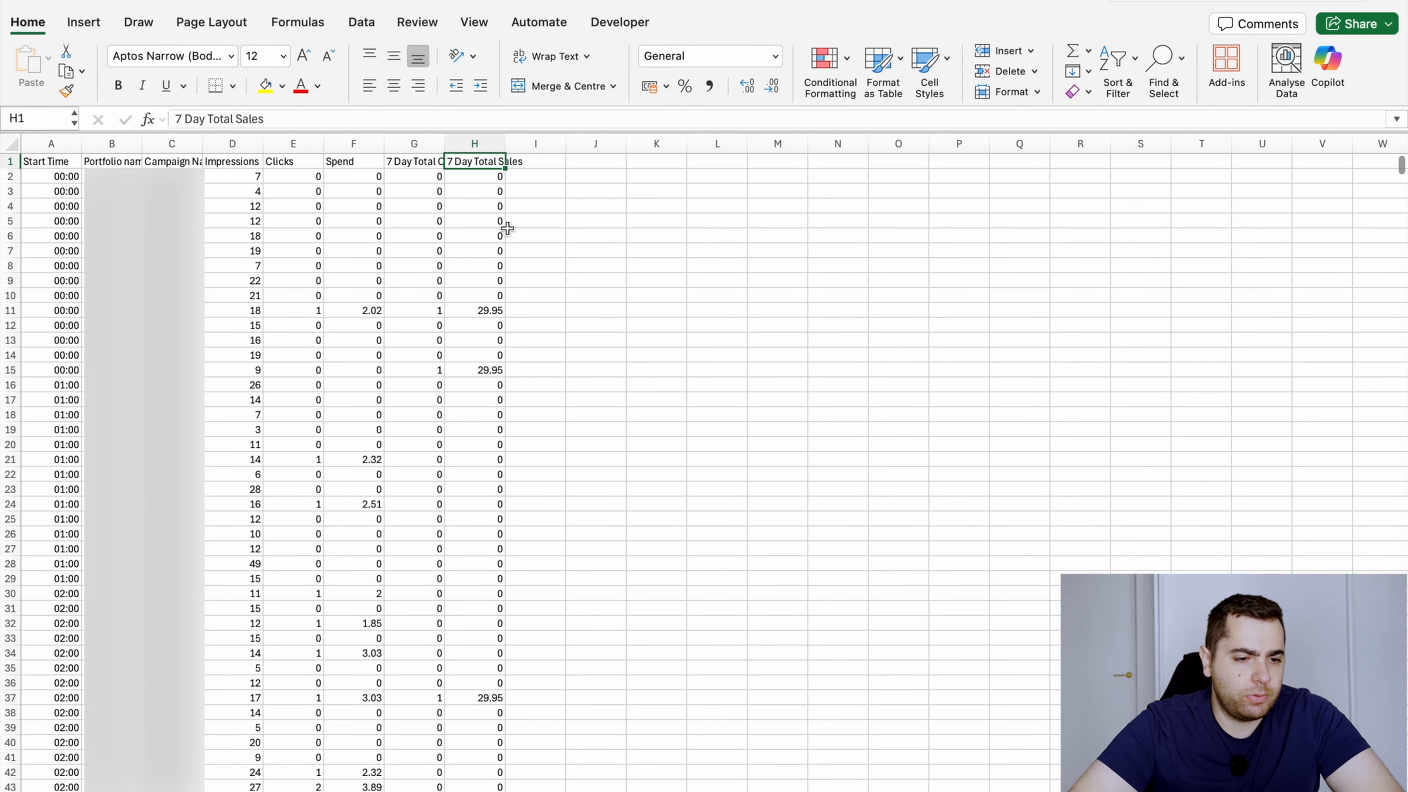
Examine the Portfolio name and Campaign Name columns through their headers and first few entries
key("Left")
key("Left")
key("Left")
key("Left")
key("Left")
key("Left")
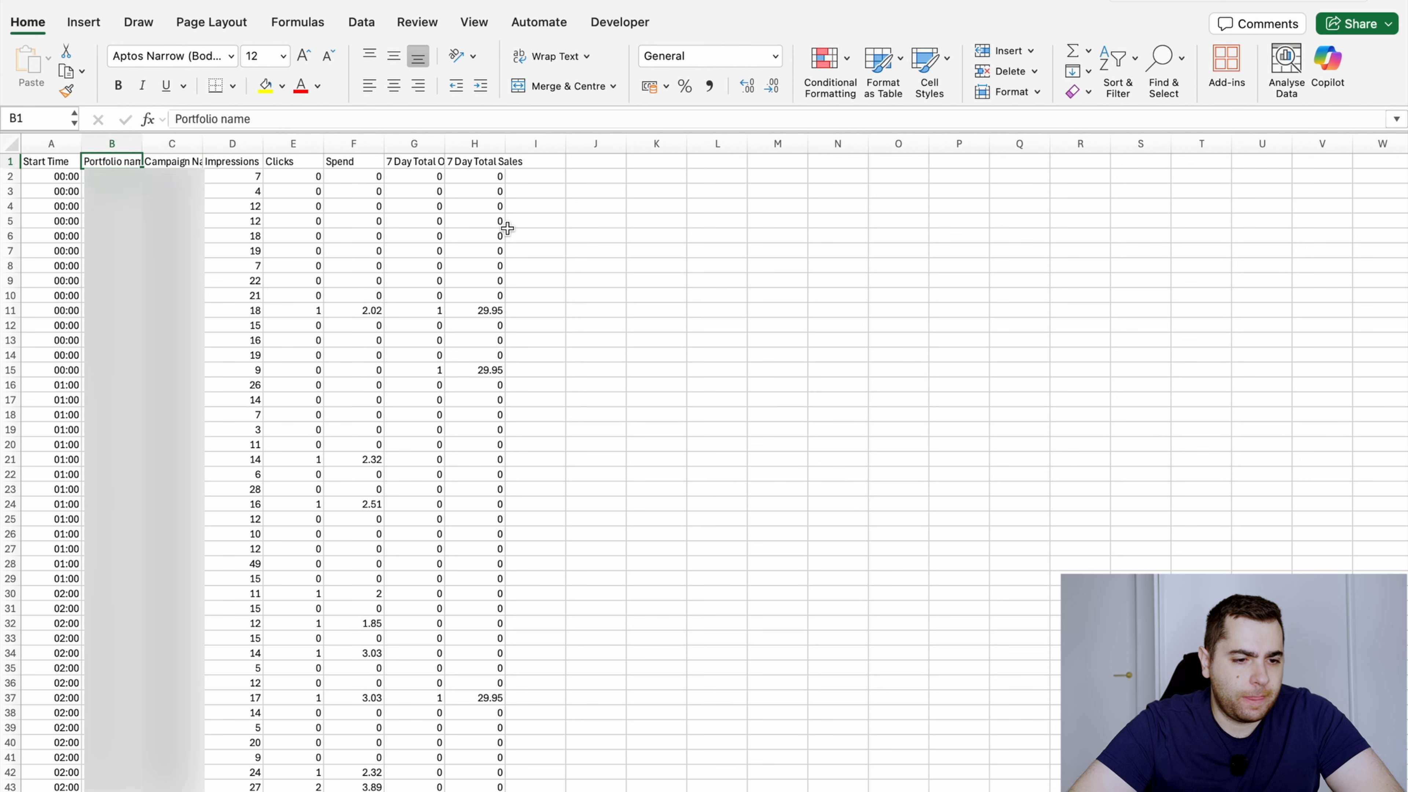
key("Down")
key("Down")
key("Down")
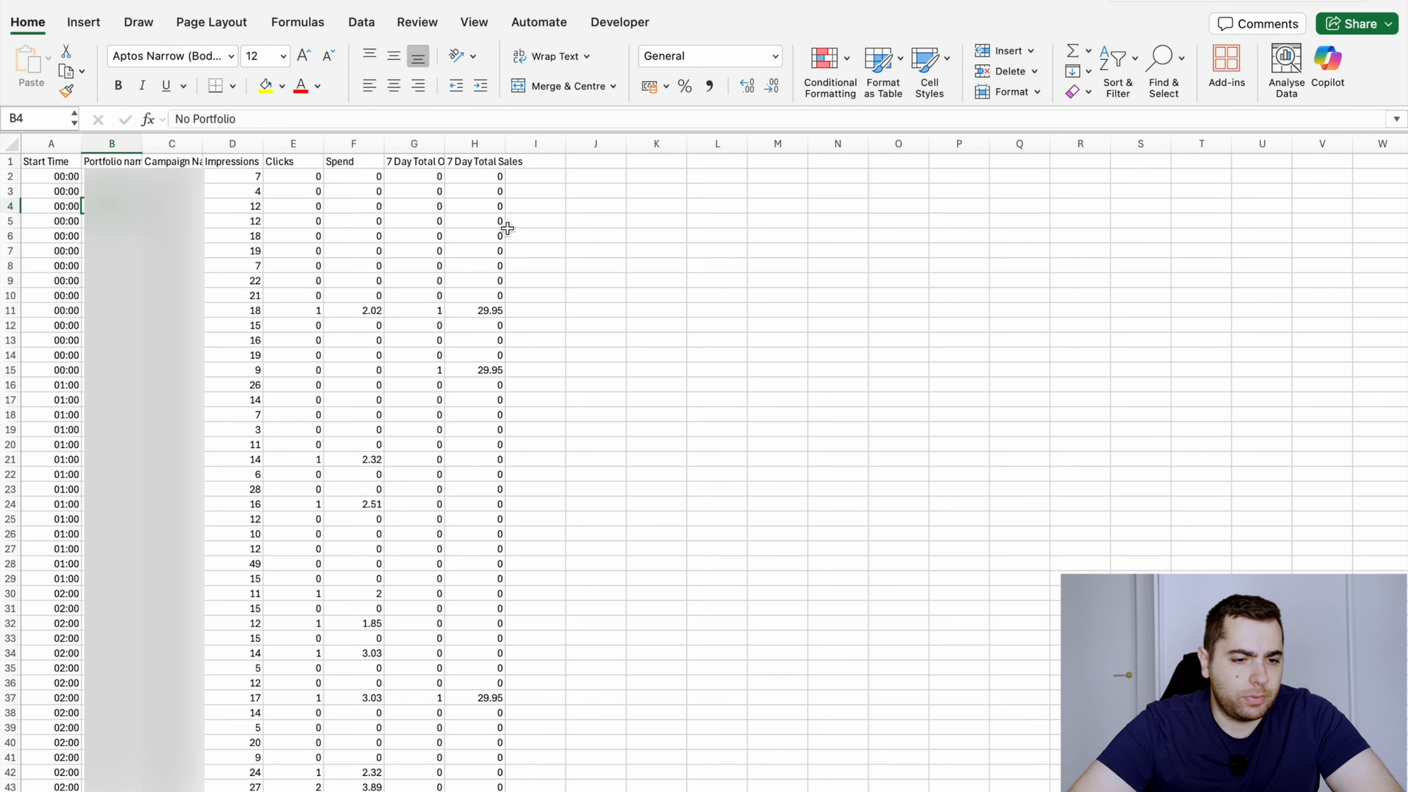
key("Right")
key("Up")
key("Up")
key("Up")
key("Down")
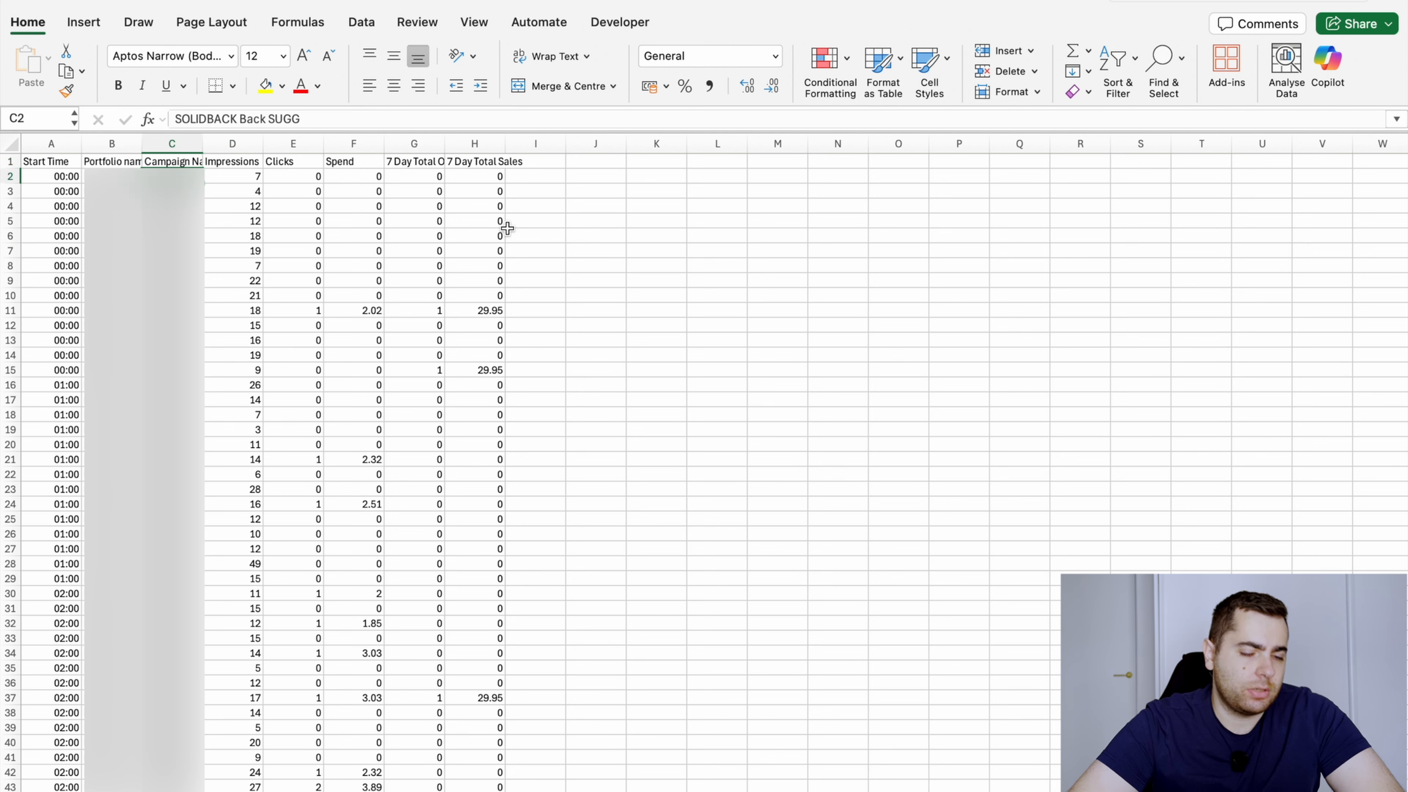
key("Up")
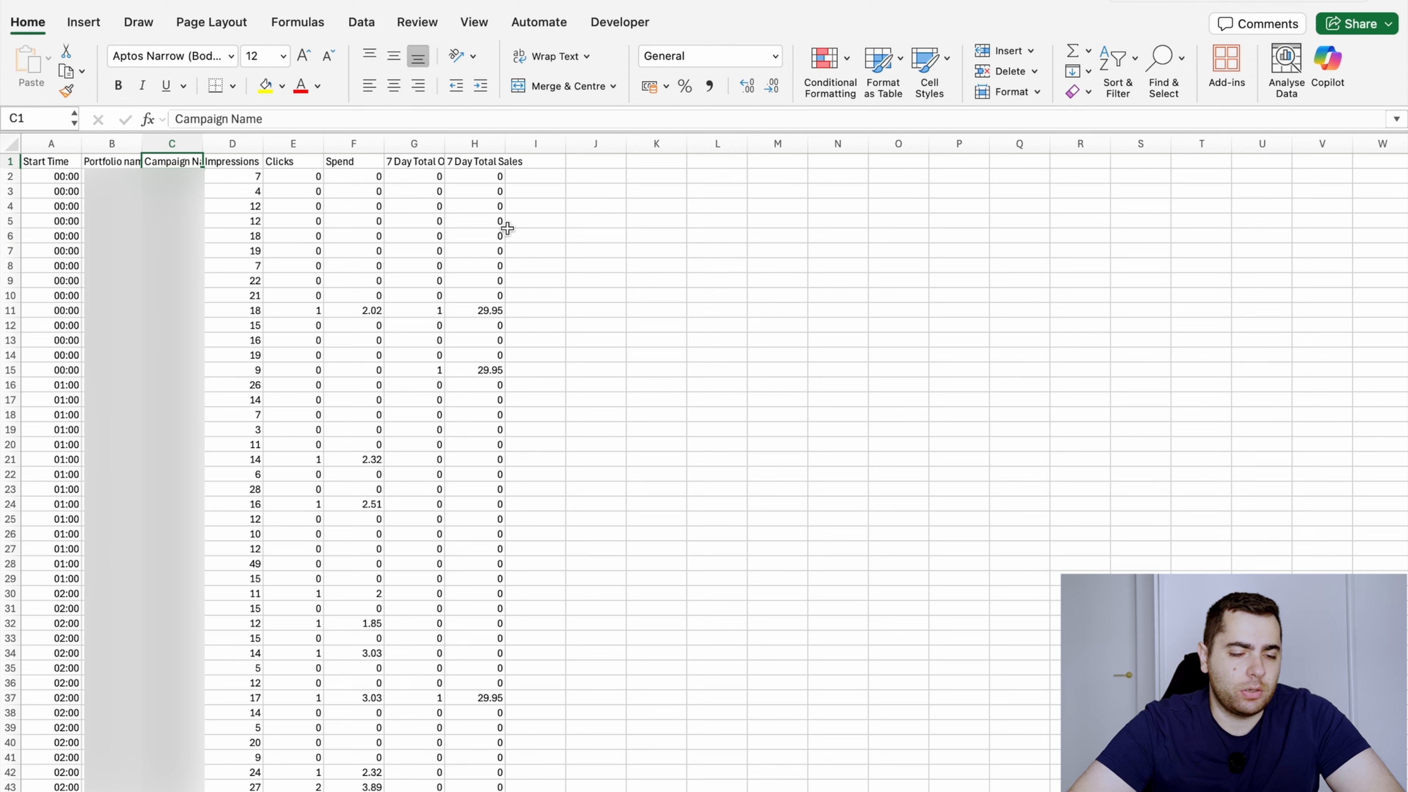
key("Left")
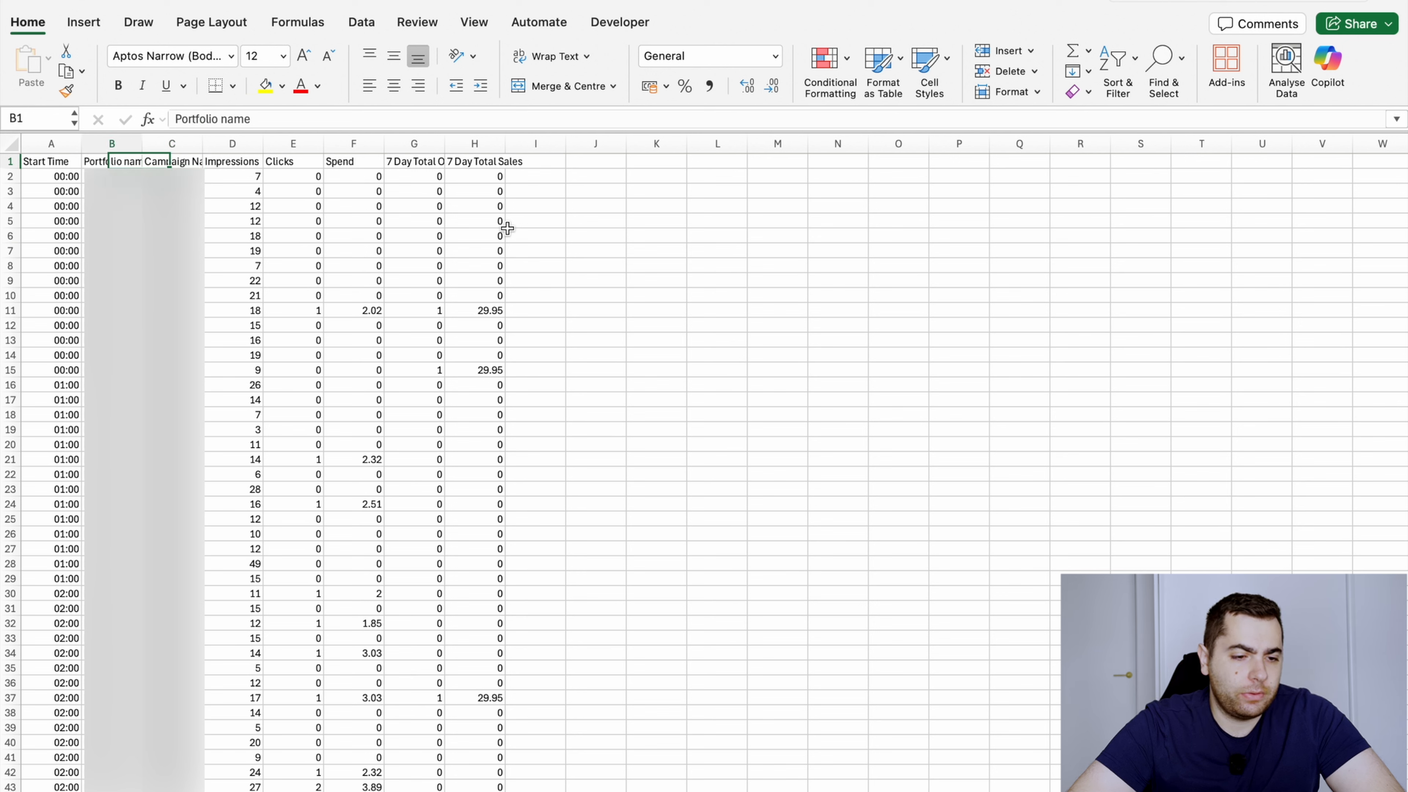
key("Down")
key("Up")
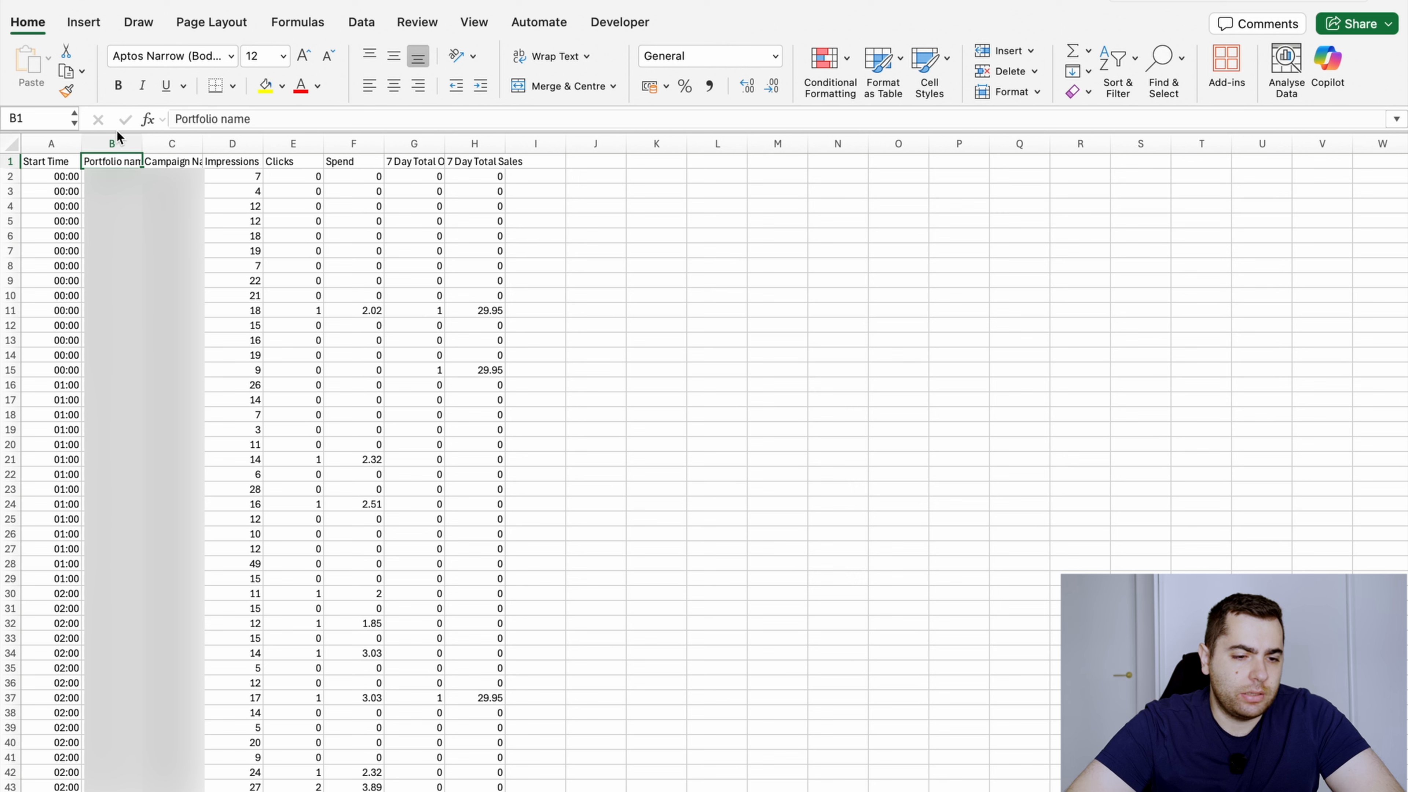
Delete the Portfolio name and Campaign Name columns and select the Start Time header
left_click_drag(118, 138, 161, 145)
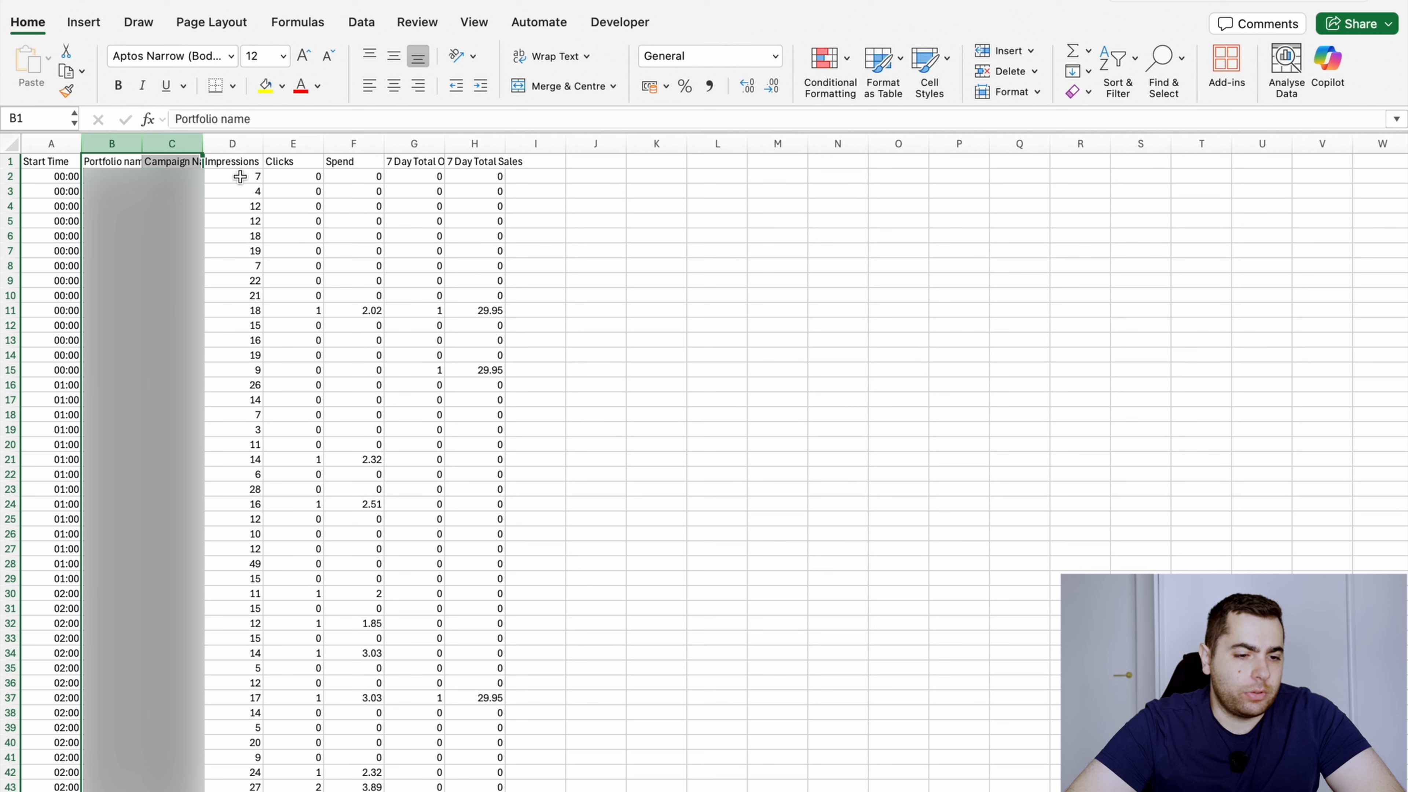
right_click(122, 221)
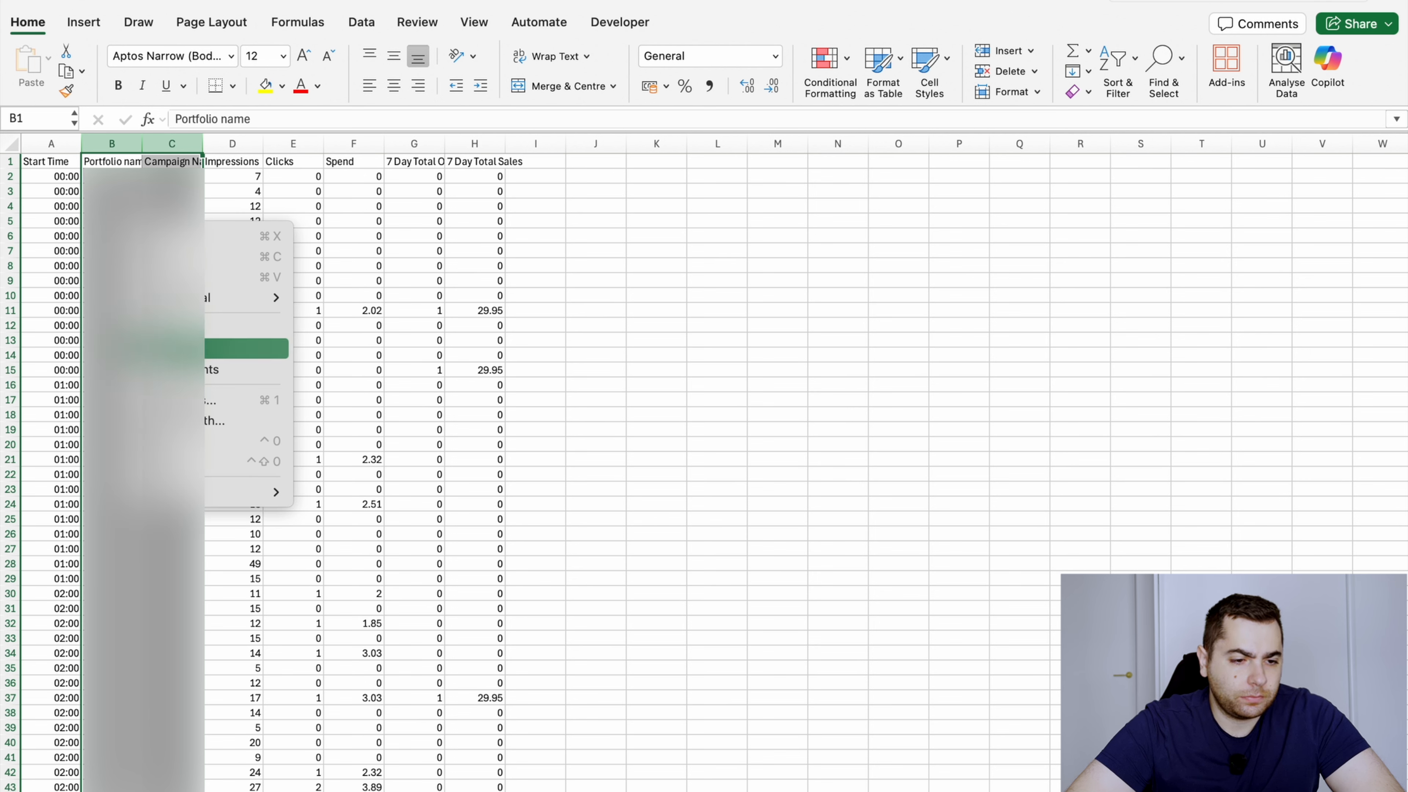
left_click(149, 348)
left_click(126, 194)
left_click(57, 163)
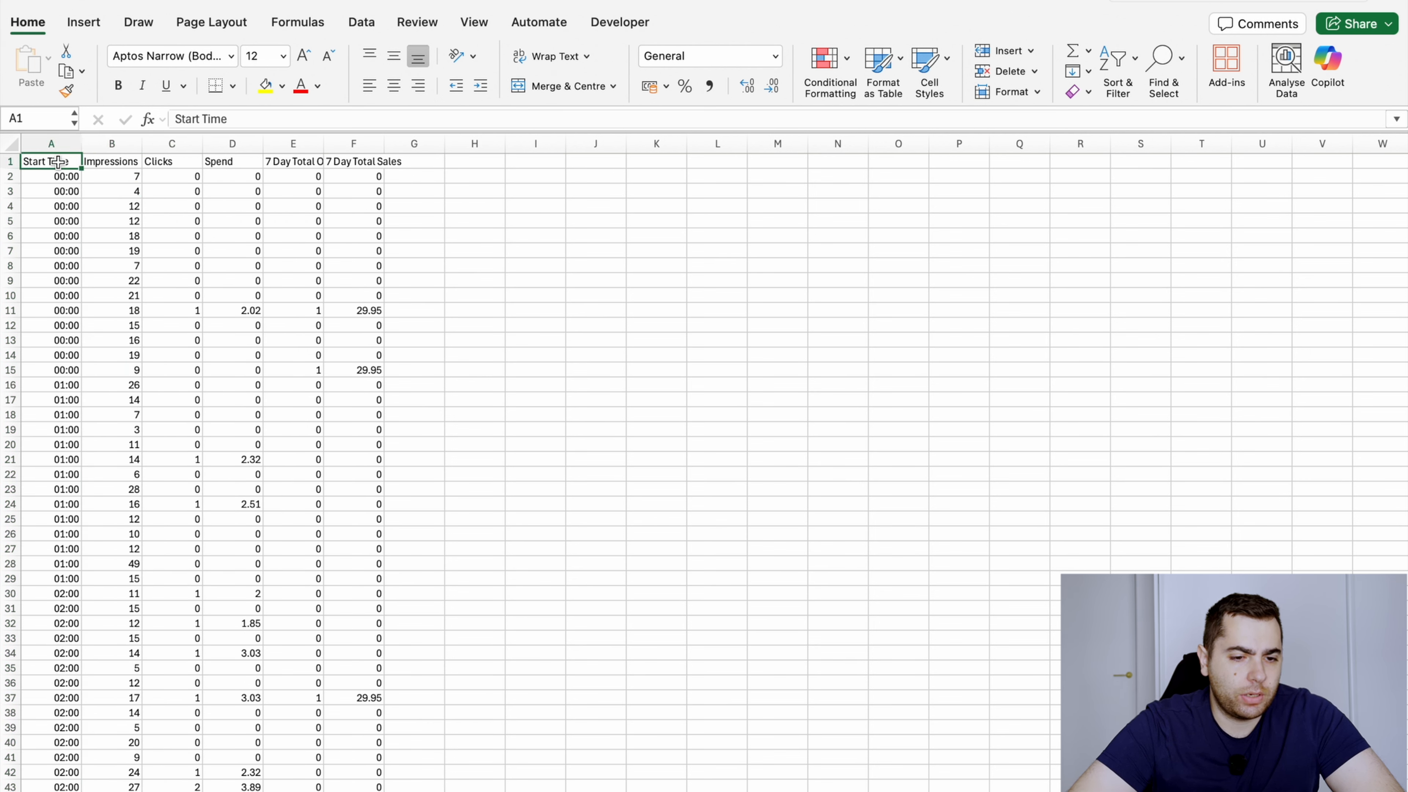
key("super+Right")
key("super+Left")
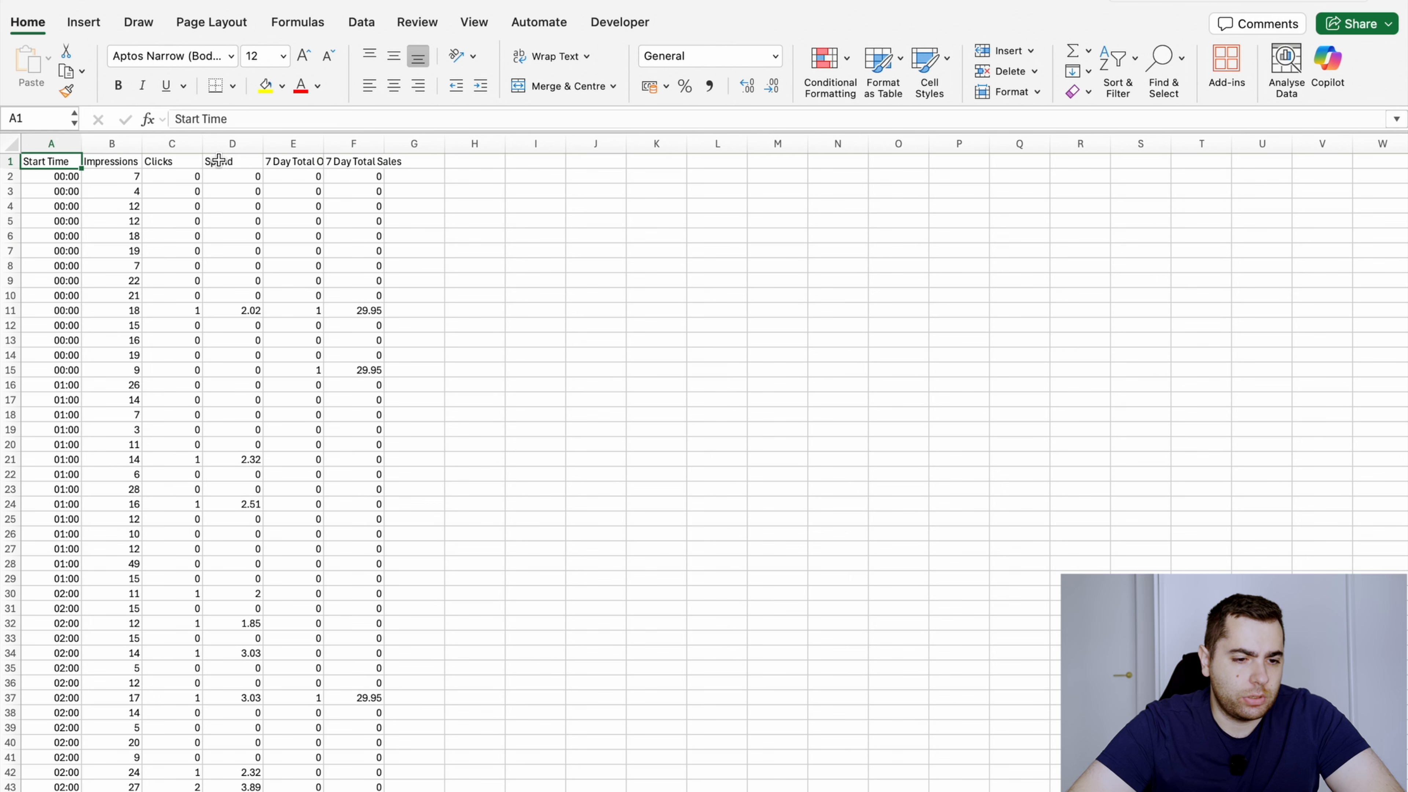
Check the extent of the cleaned data from the Start Time header to the last row and return to A1
key("super+Right")
key("super+Left")
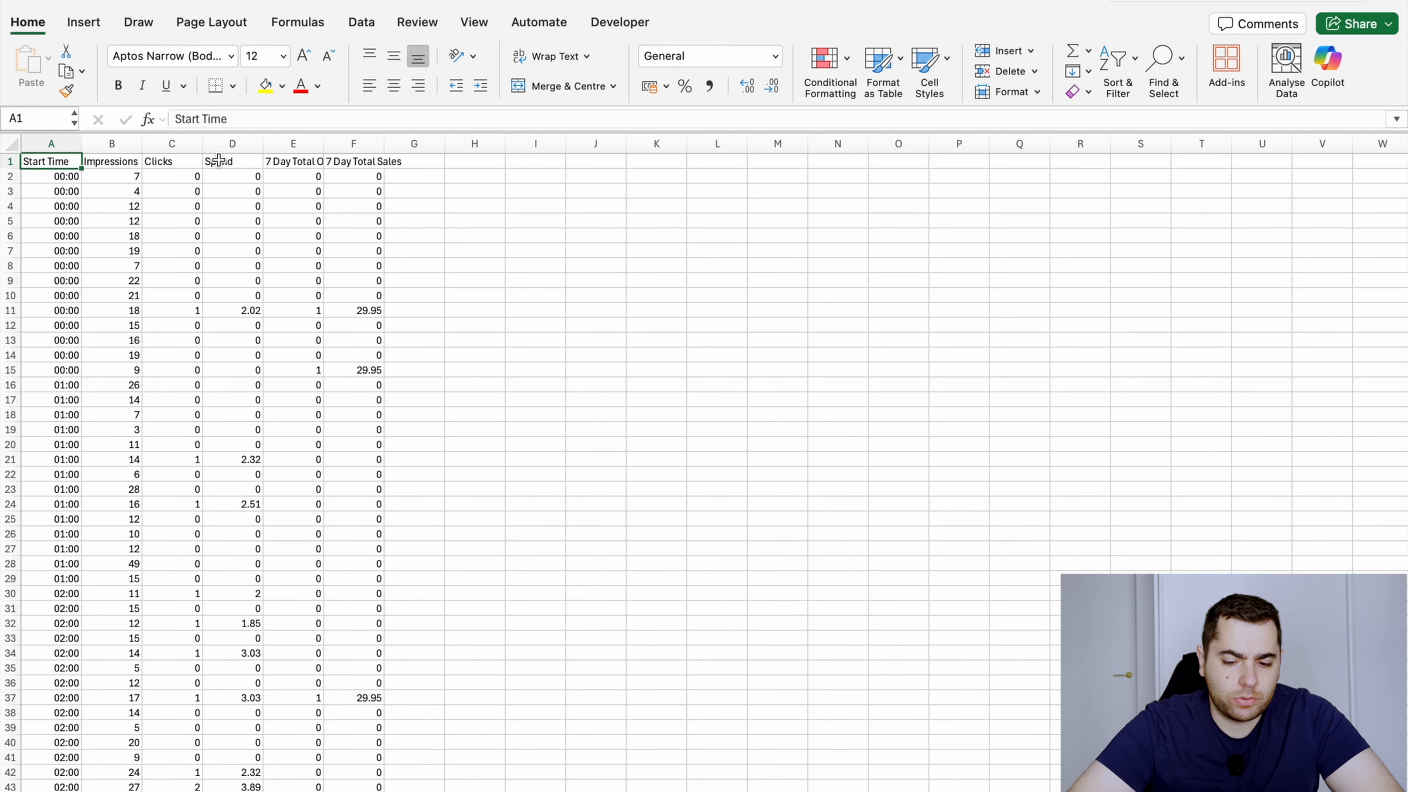
key("shift+super+Right")
key("shift+super+Left")
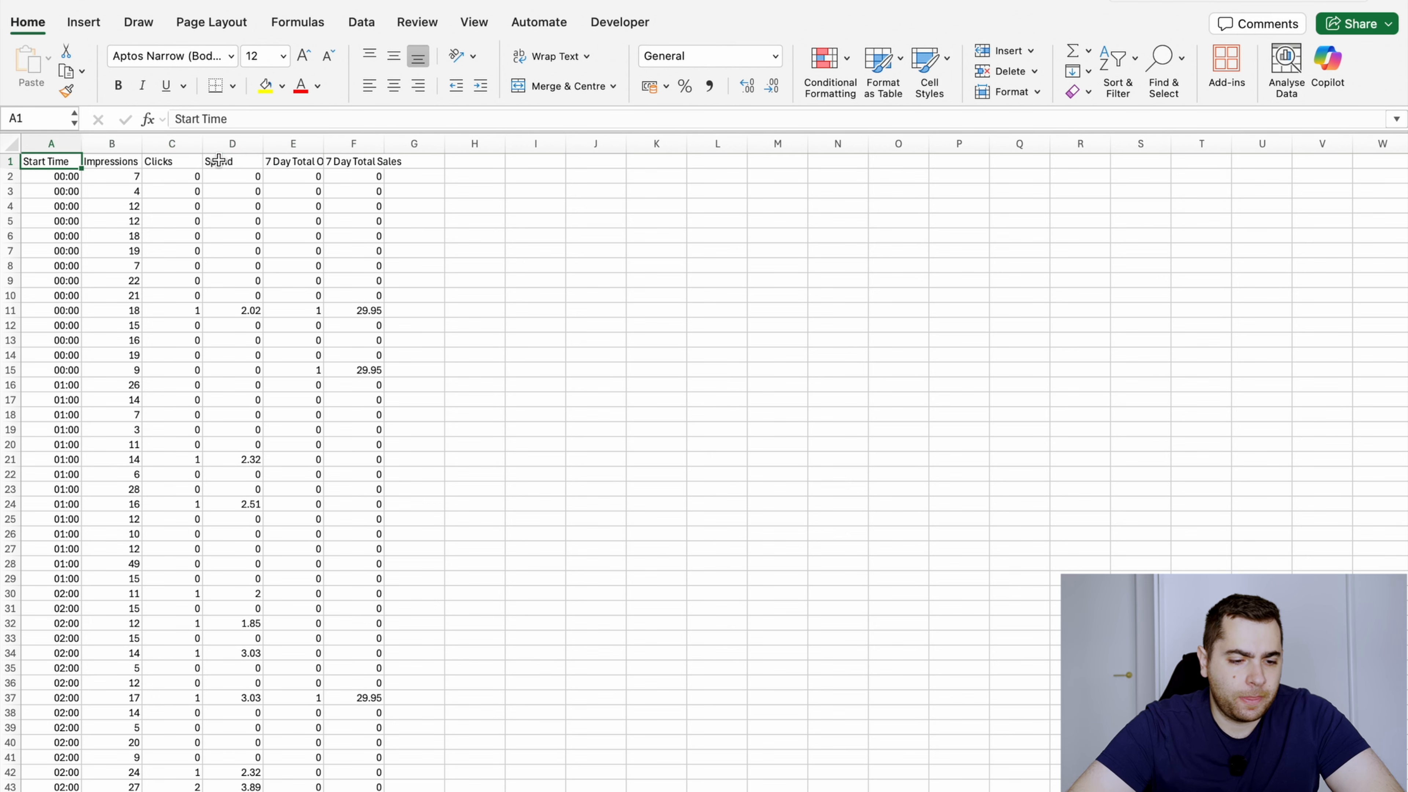
key("shift+super+Right")
key("shift+super+Down")
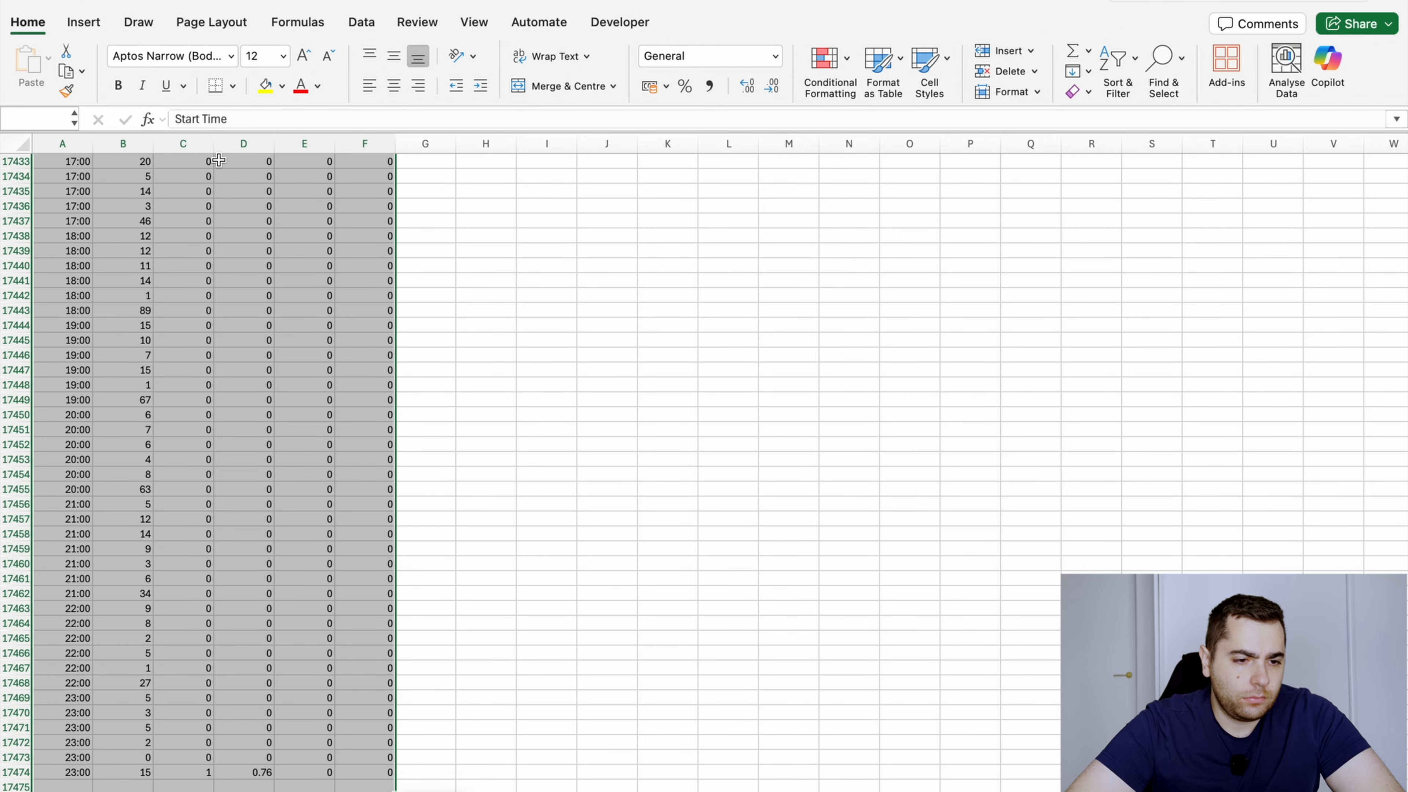
scroll(140, 213, "up", 20)
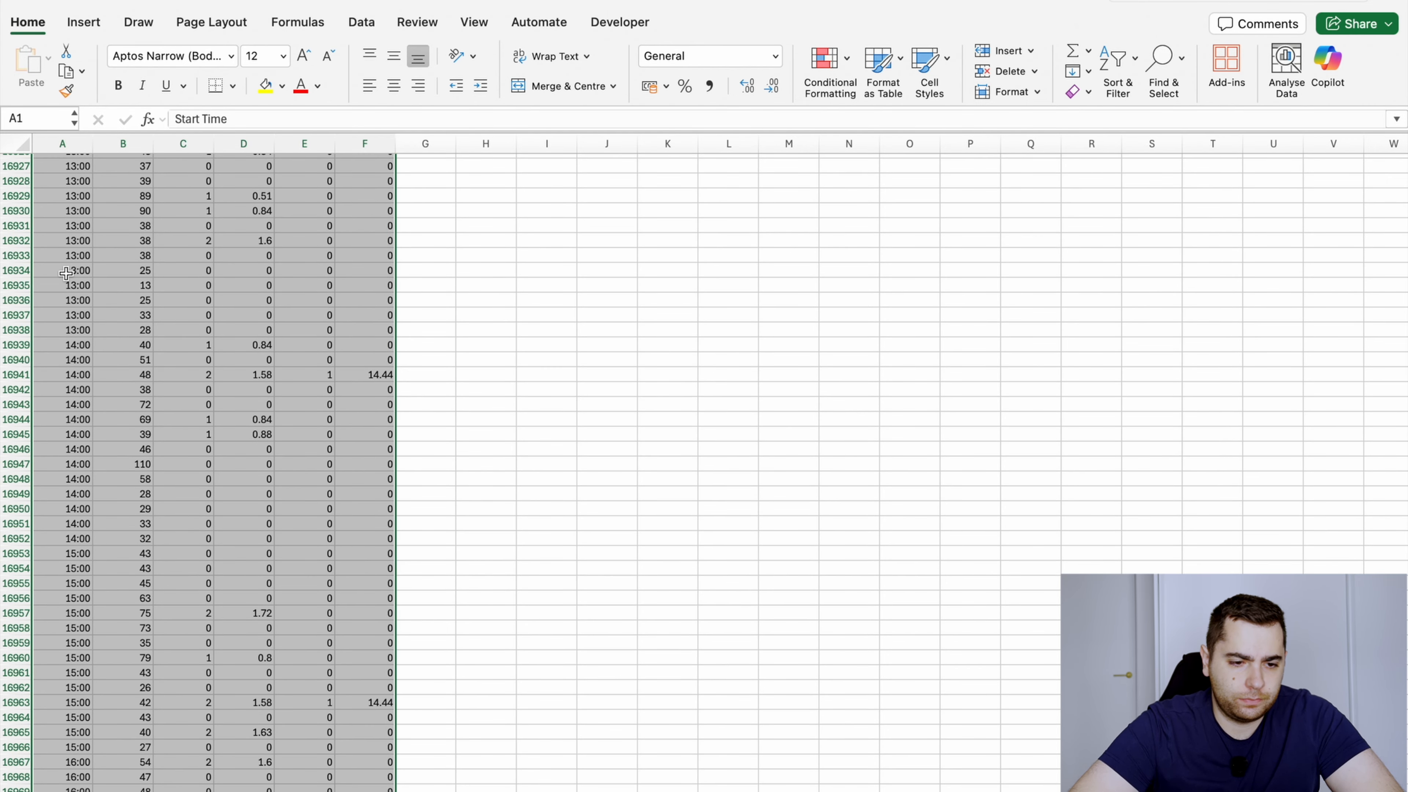
key("ctrl+Home")
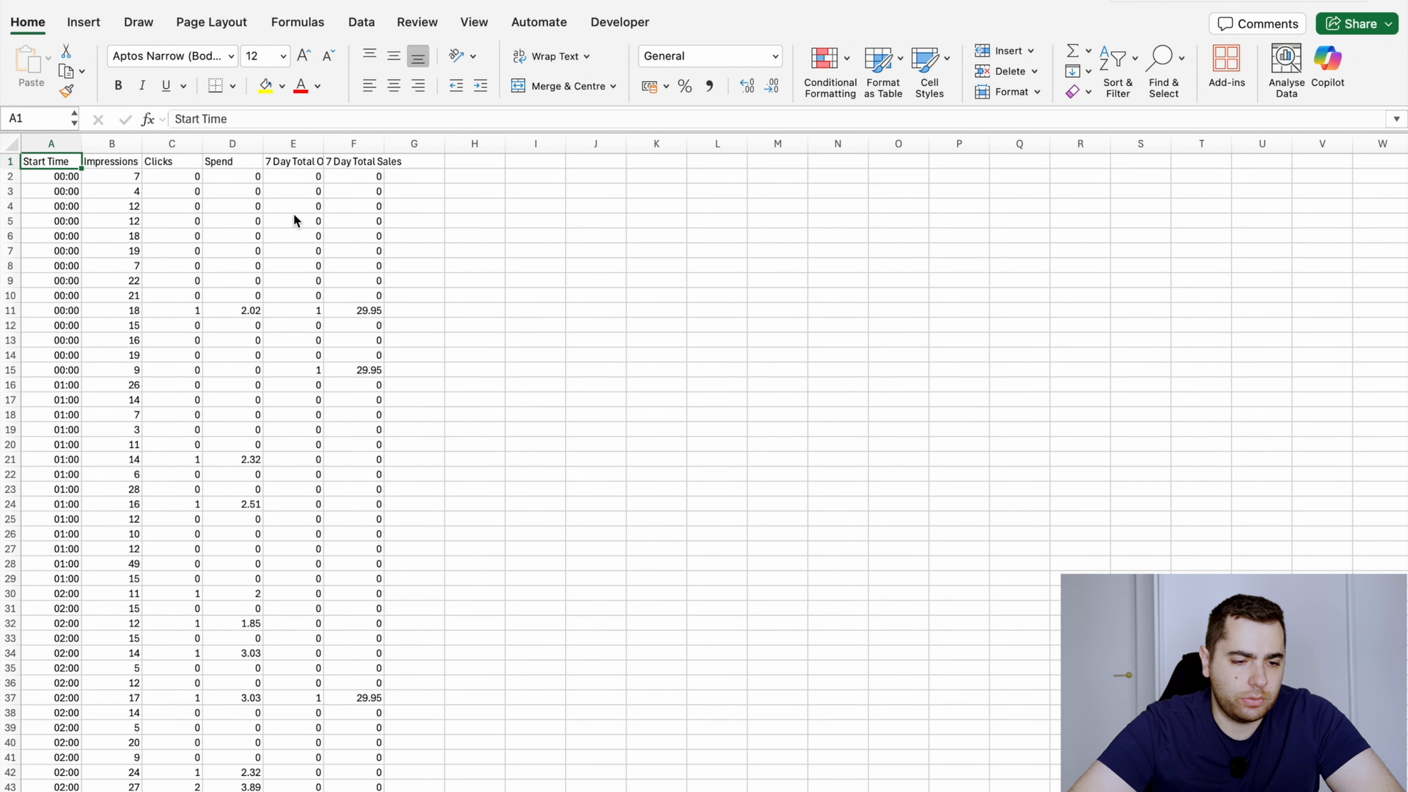
Create a pivot table on a new worksheet from the full data range Sheet1!$A$1:$F$17474
key("ctrl+shift+Right")
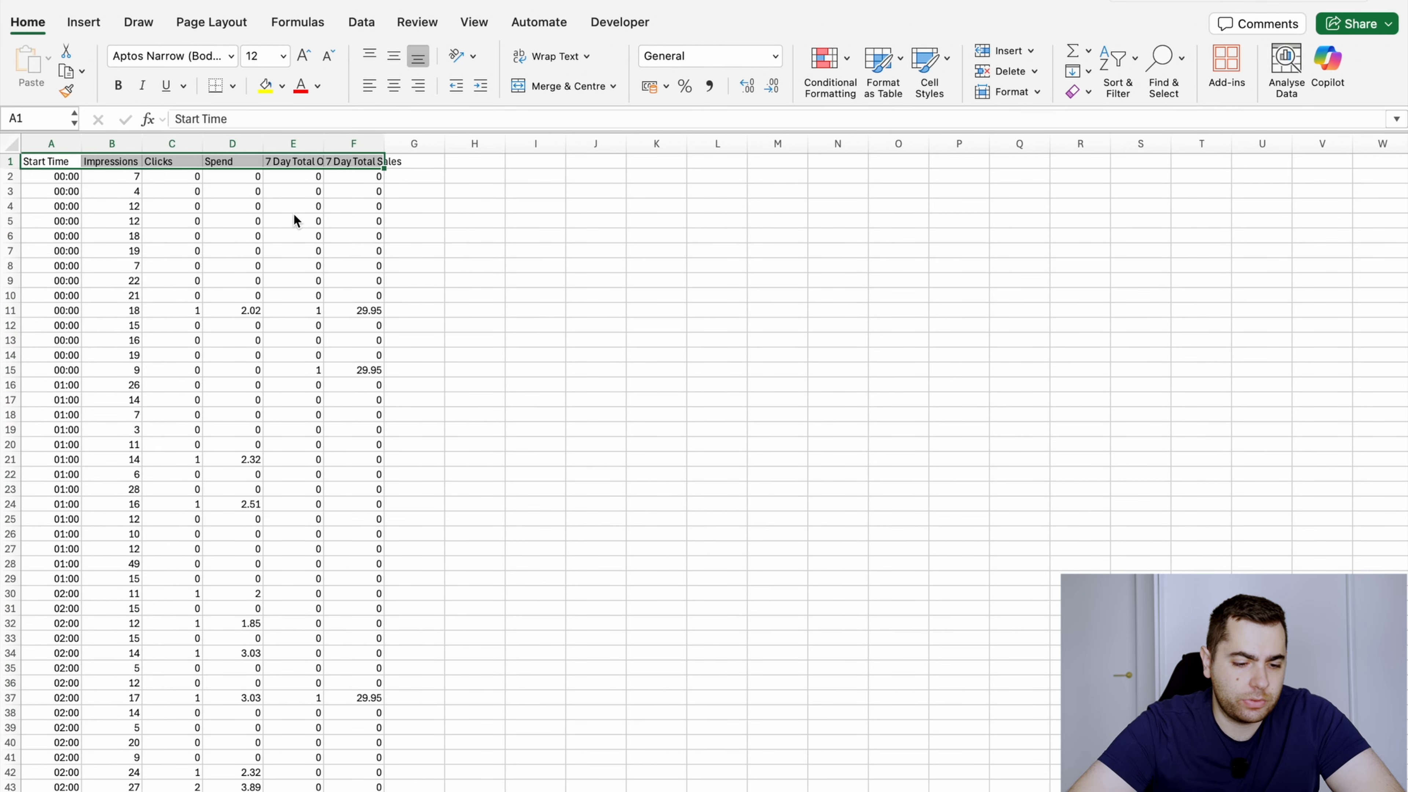
key("ctrl+shift+Down")
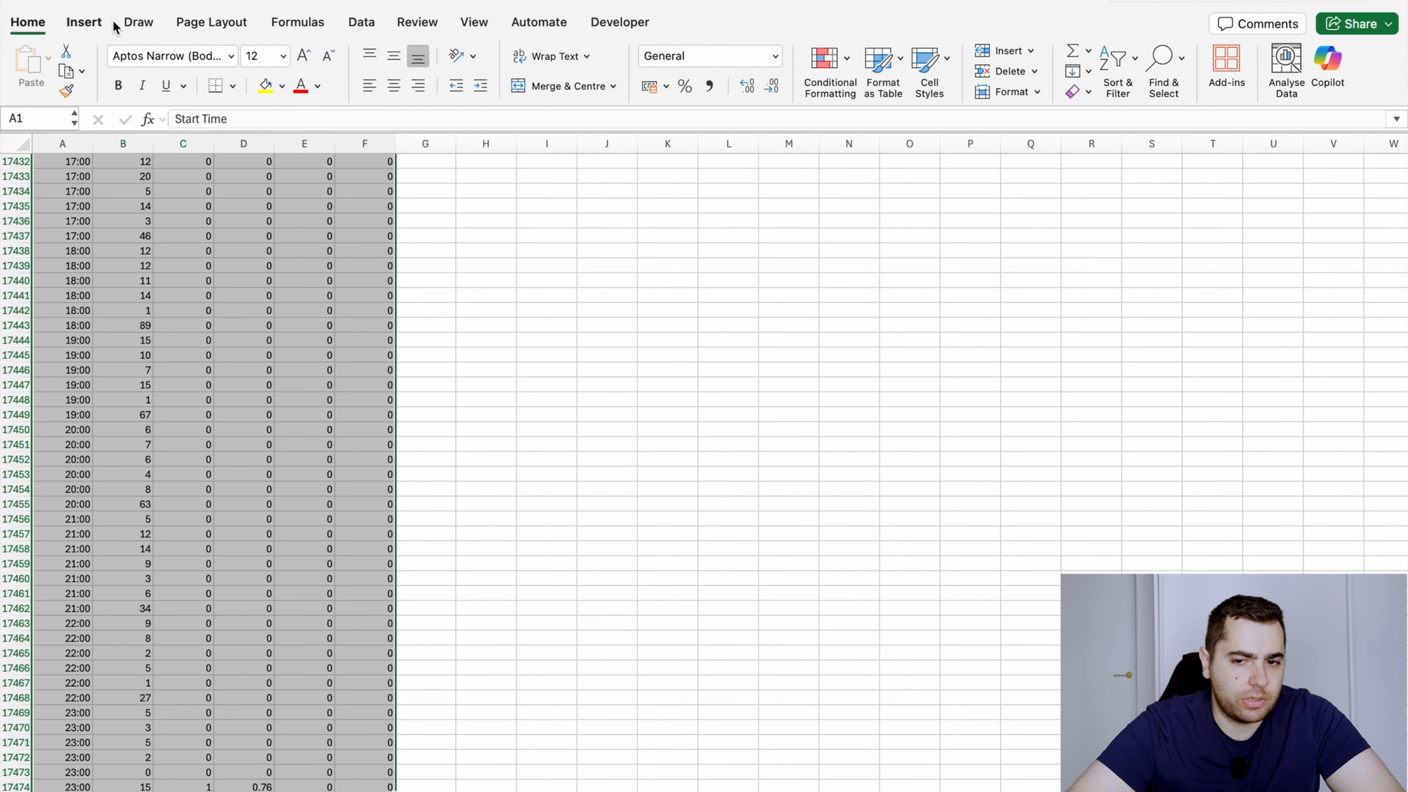
left_click(83, 23)
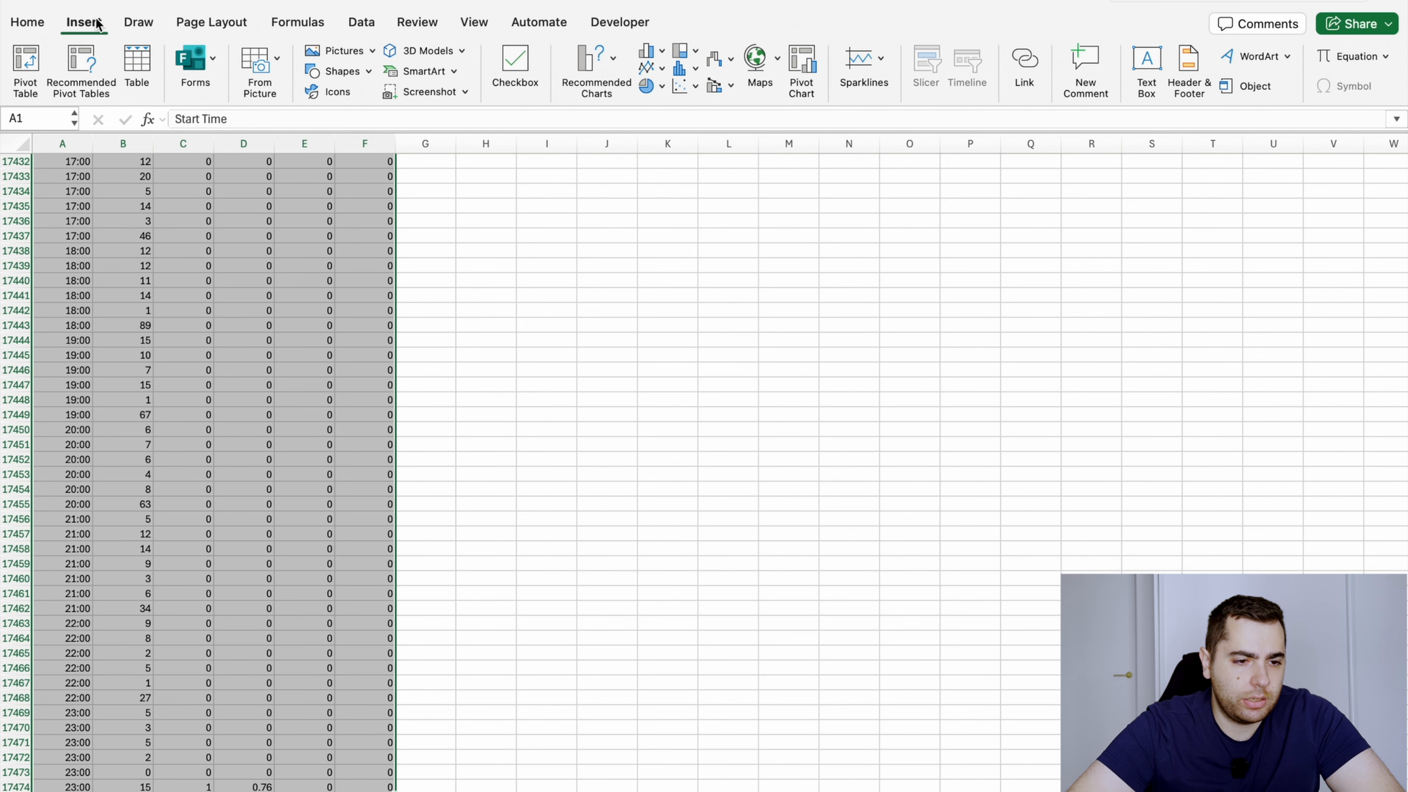
left_click(25, 68)
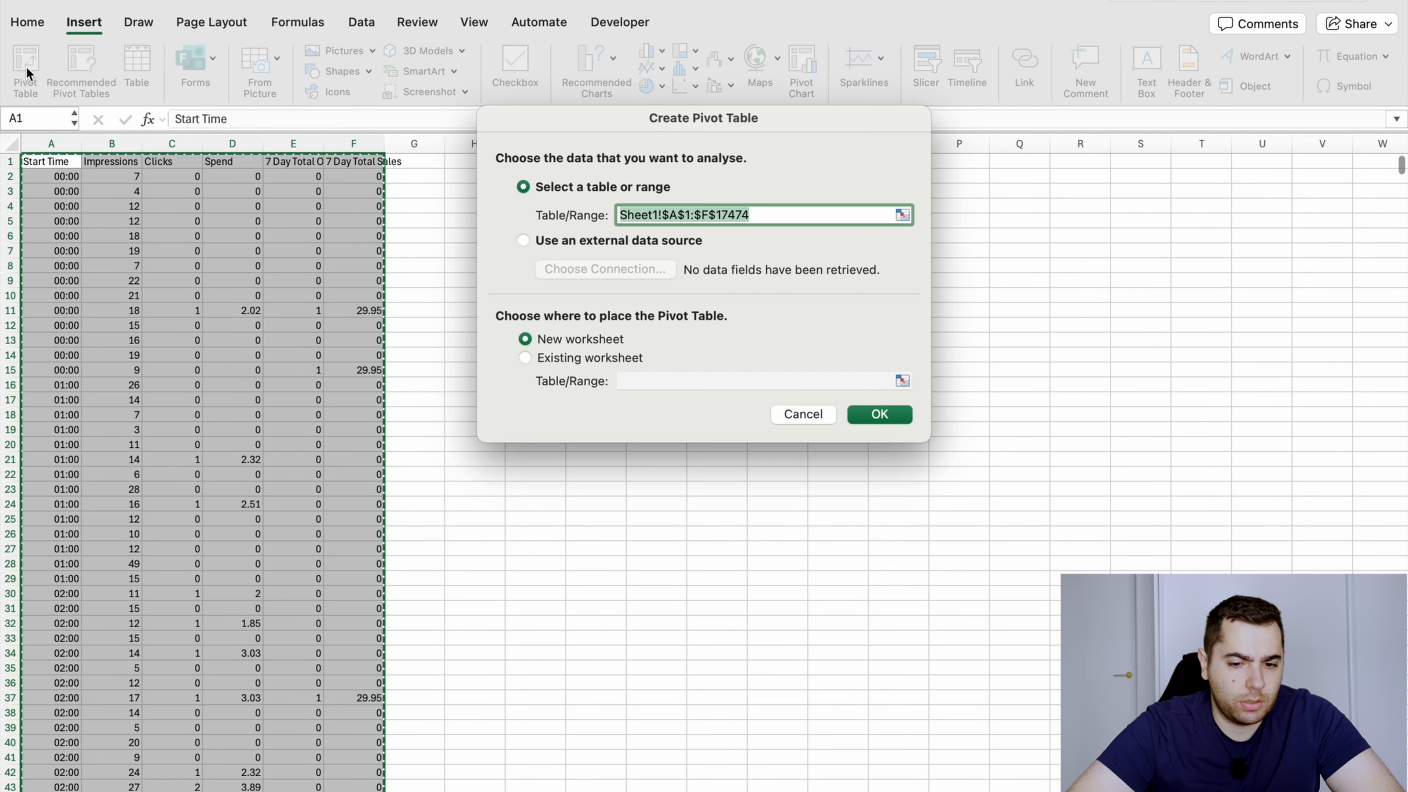
left_click(866, 413)
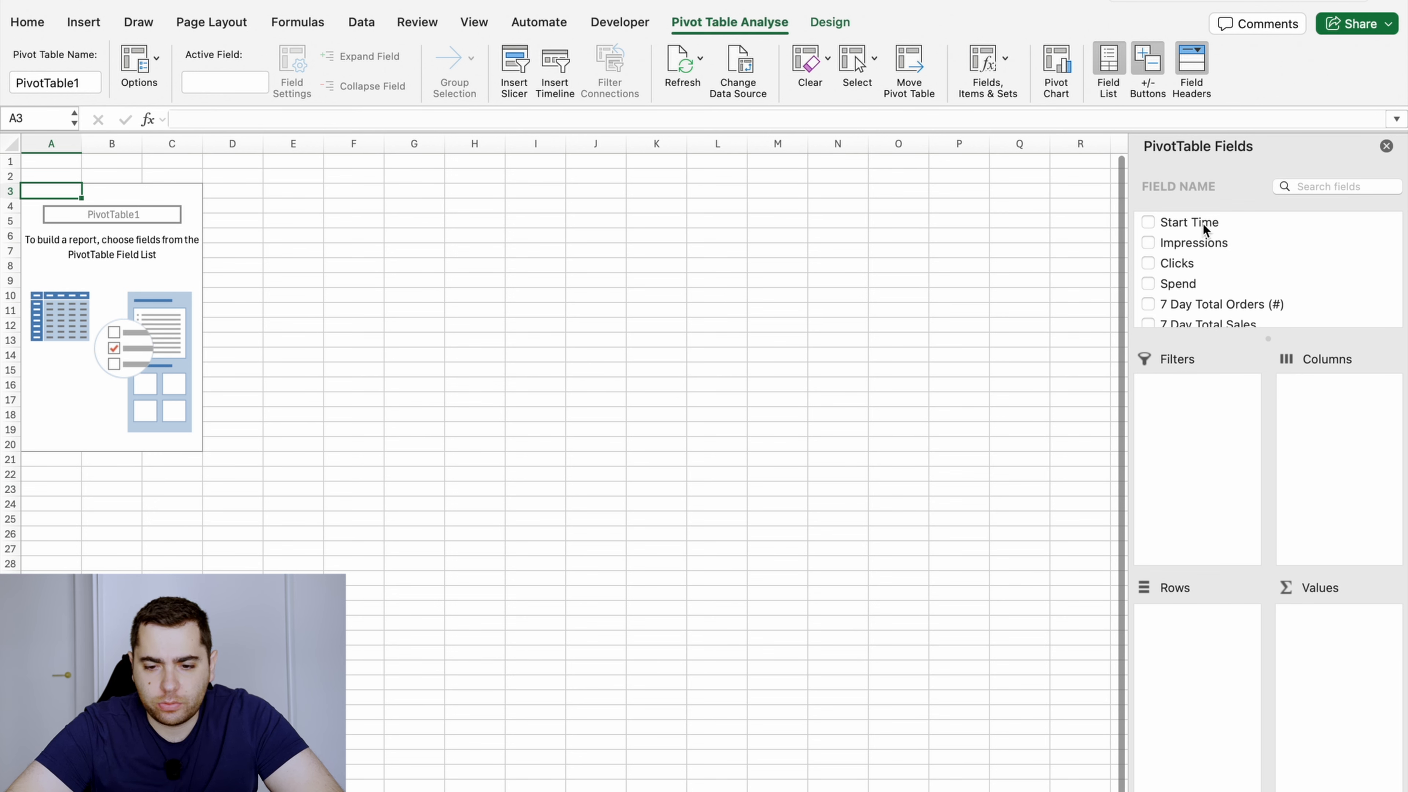
Set Start Time as the pivot rows and add Impressions, Clicks, Spend, 7 Day Total Orders (#) and 7 Day Total Sales as values
left_click_drag(1203, 223, 1209, 630)
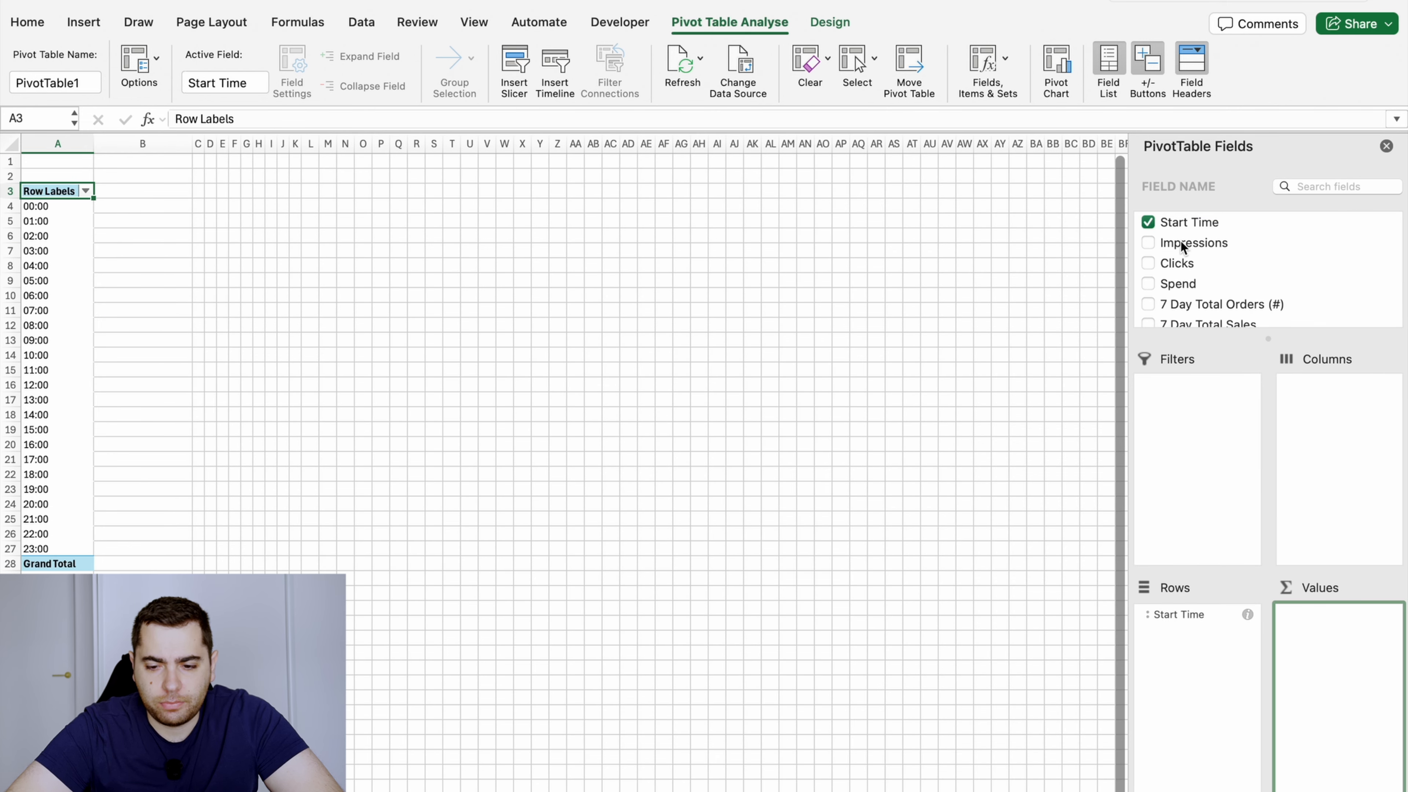
left_click_drag(1183, 245, 1330, 645)
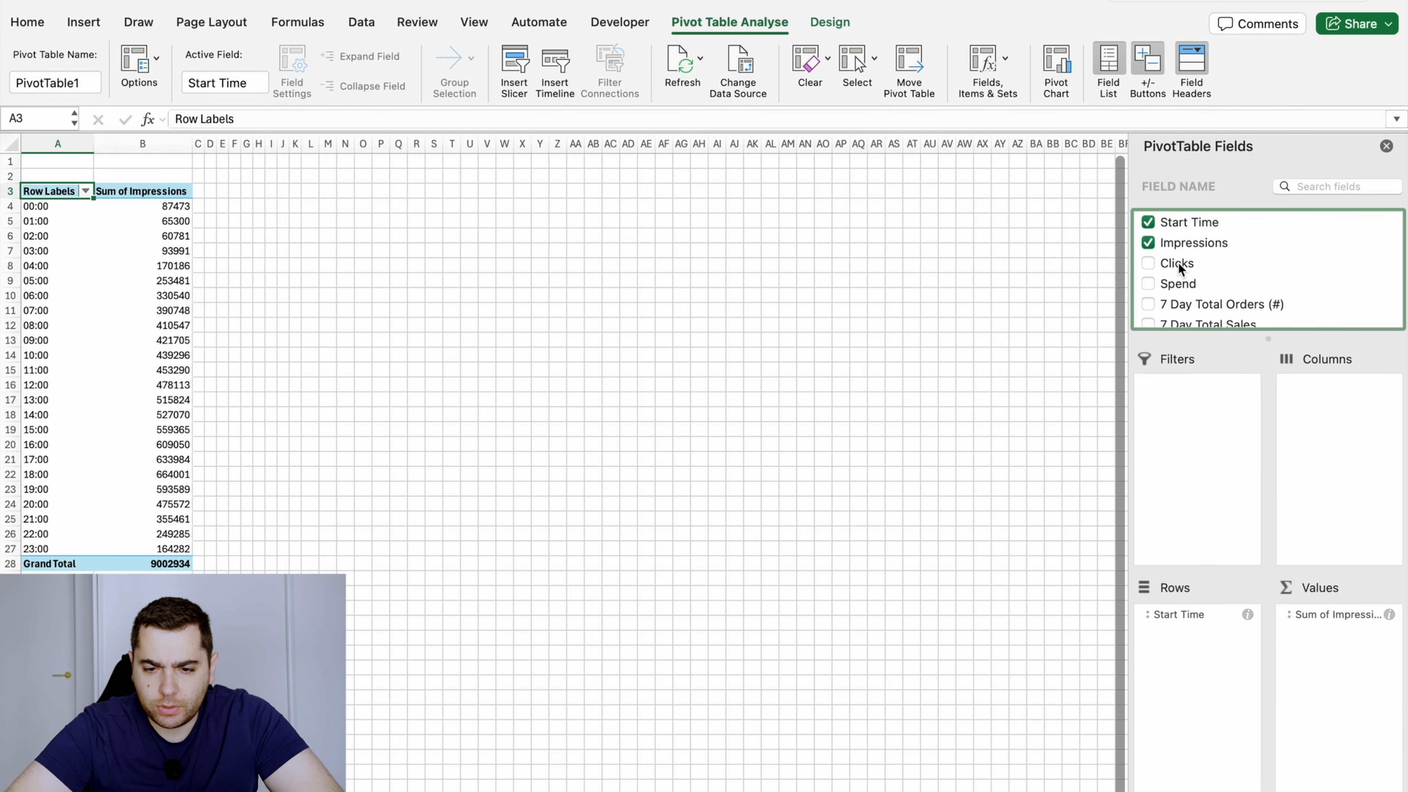
left_click_drag(1180, 268, 1318, 625)
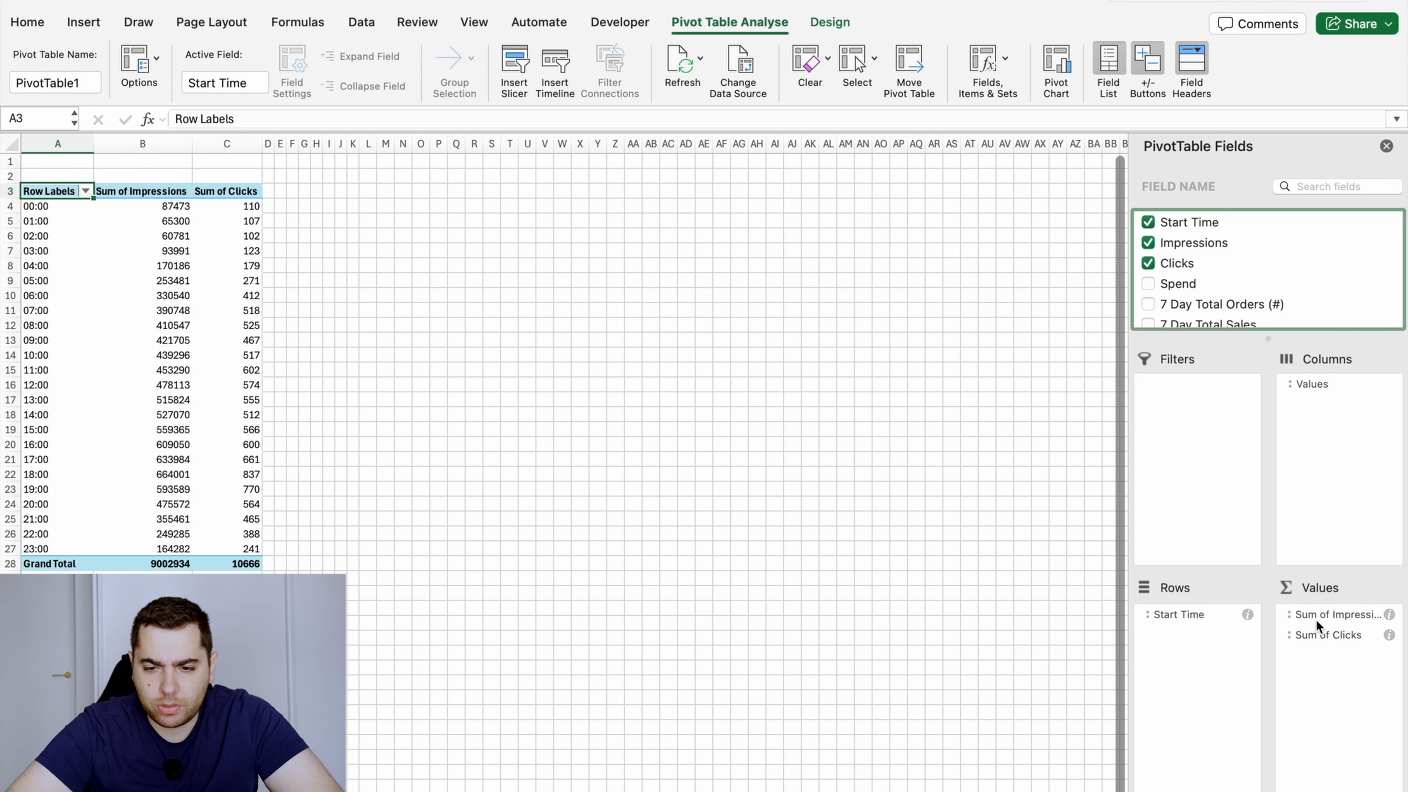
left_click_drag(1188, 286, 1344, 664)
scroll(1203, 311, "down", 1)
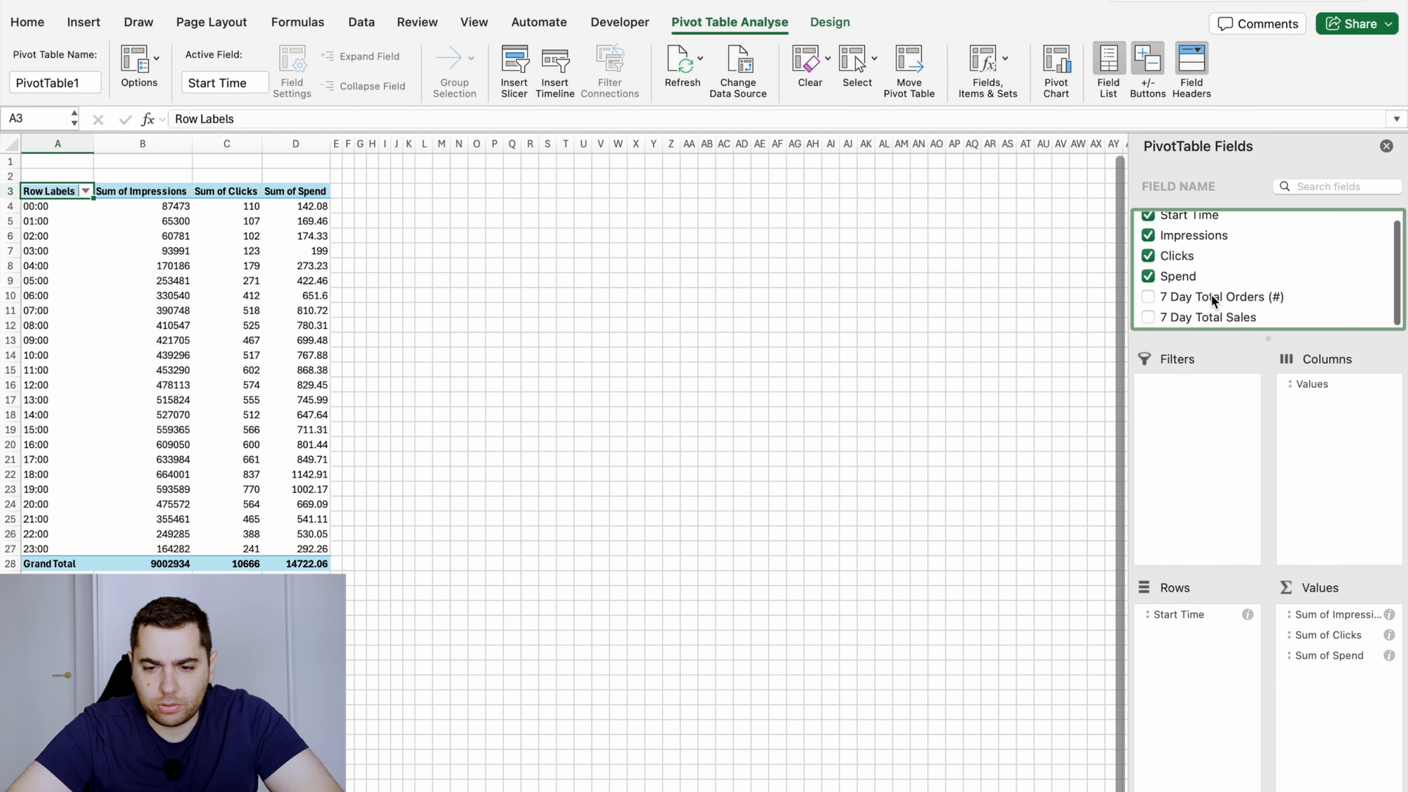
left_click_drag(1207, 300, 1356, 738)
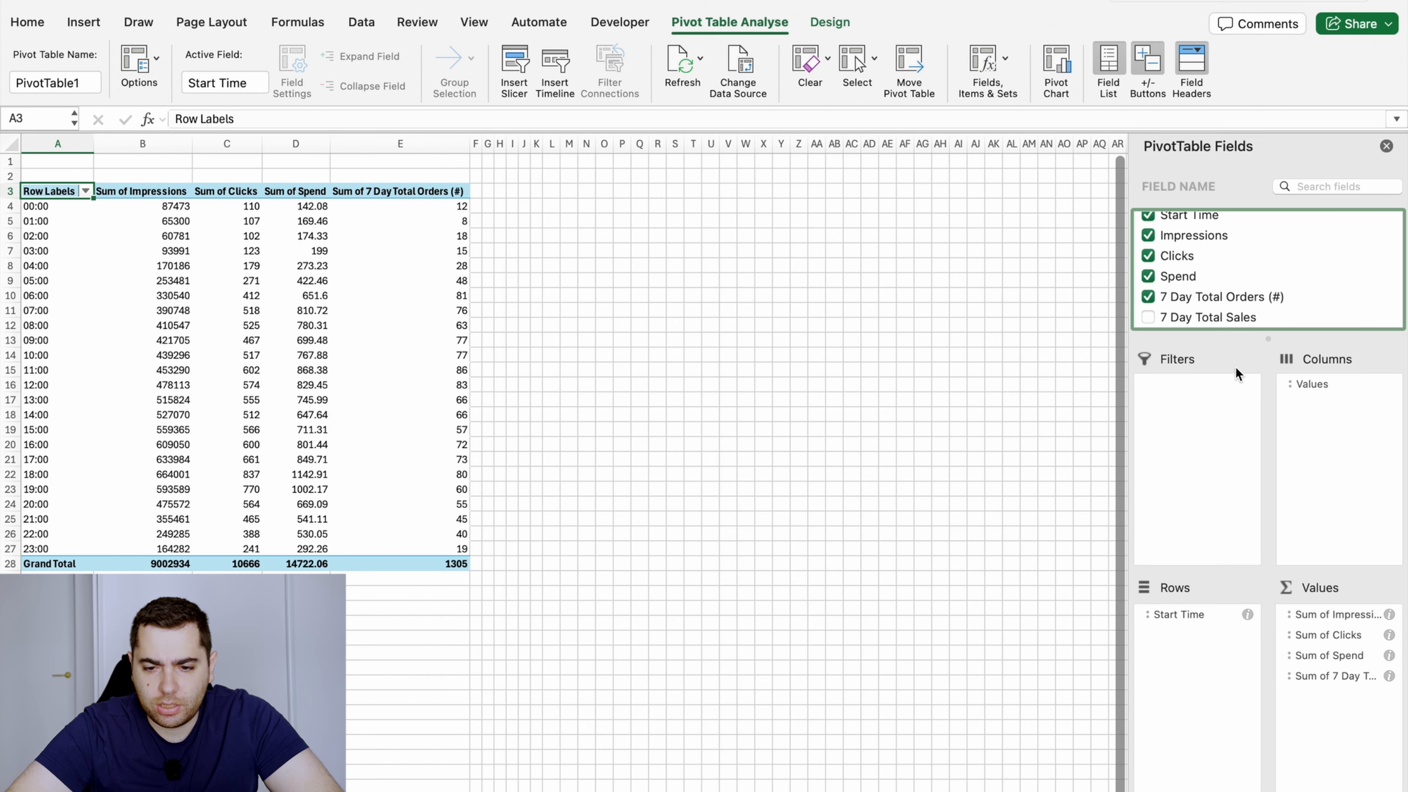
left_click_drag(1212, 321, 1350, 729)
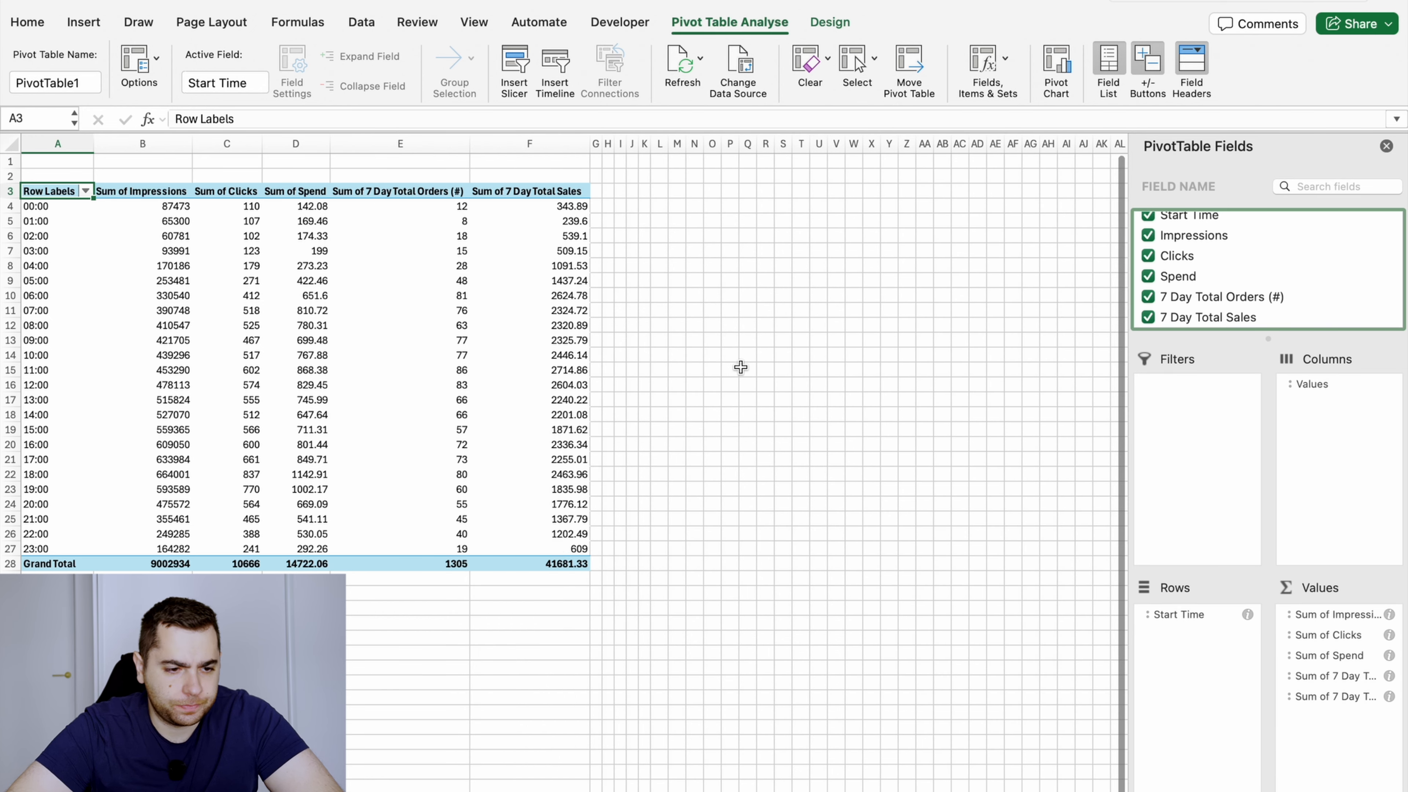
Copy the whole pivot table and paste it as values and number formatting at B3 of the blank sheet
key("super+a")
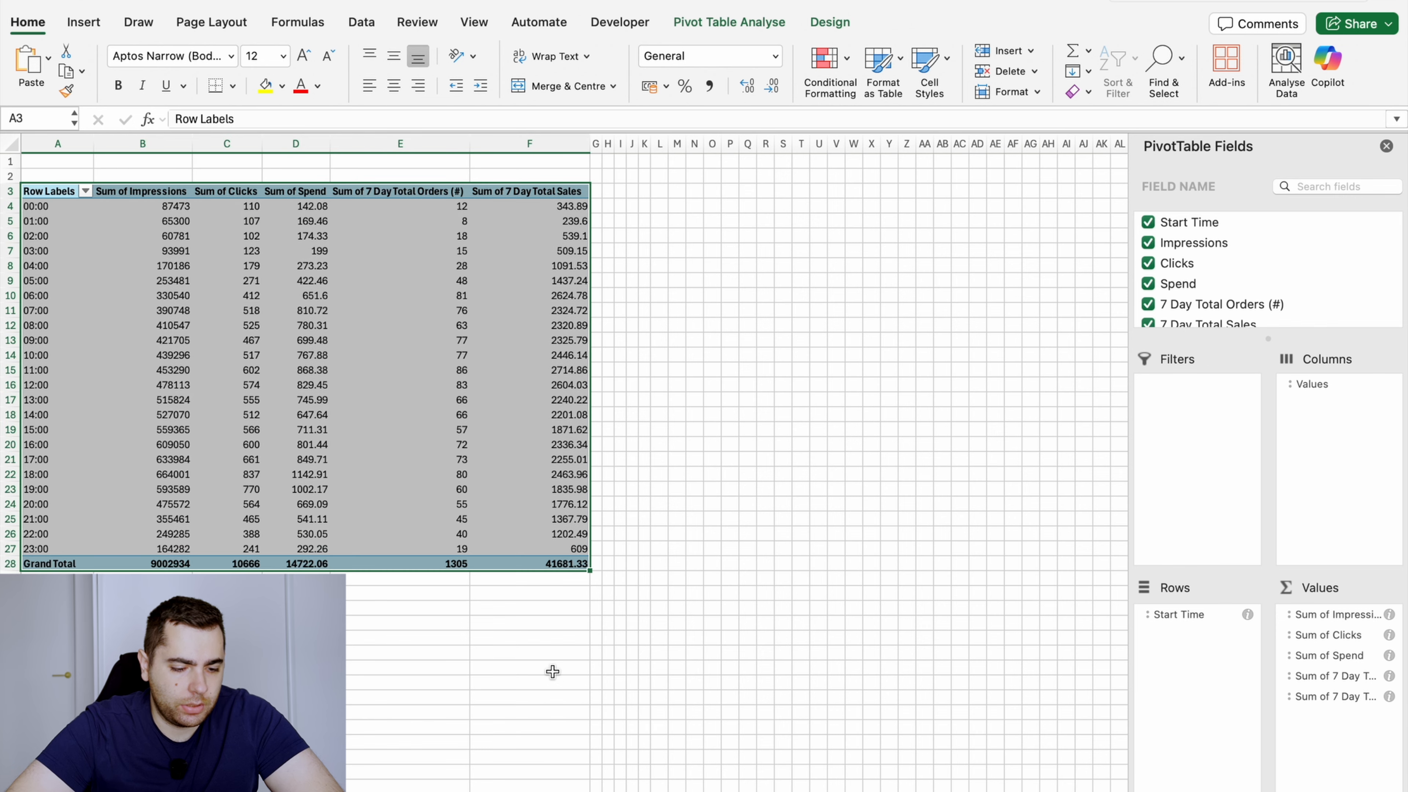
key("super+c")
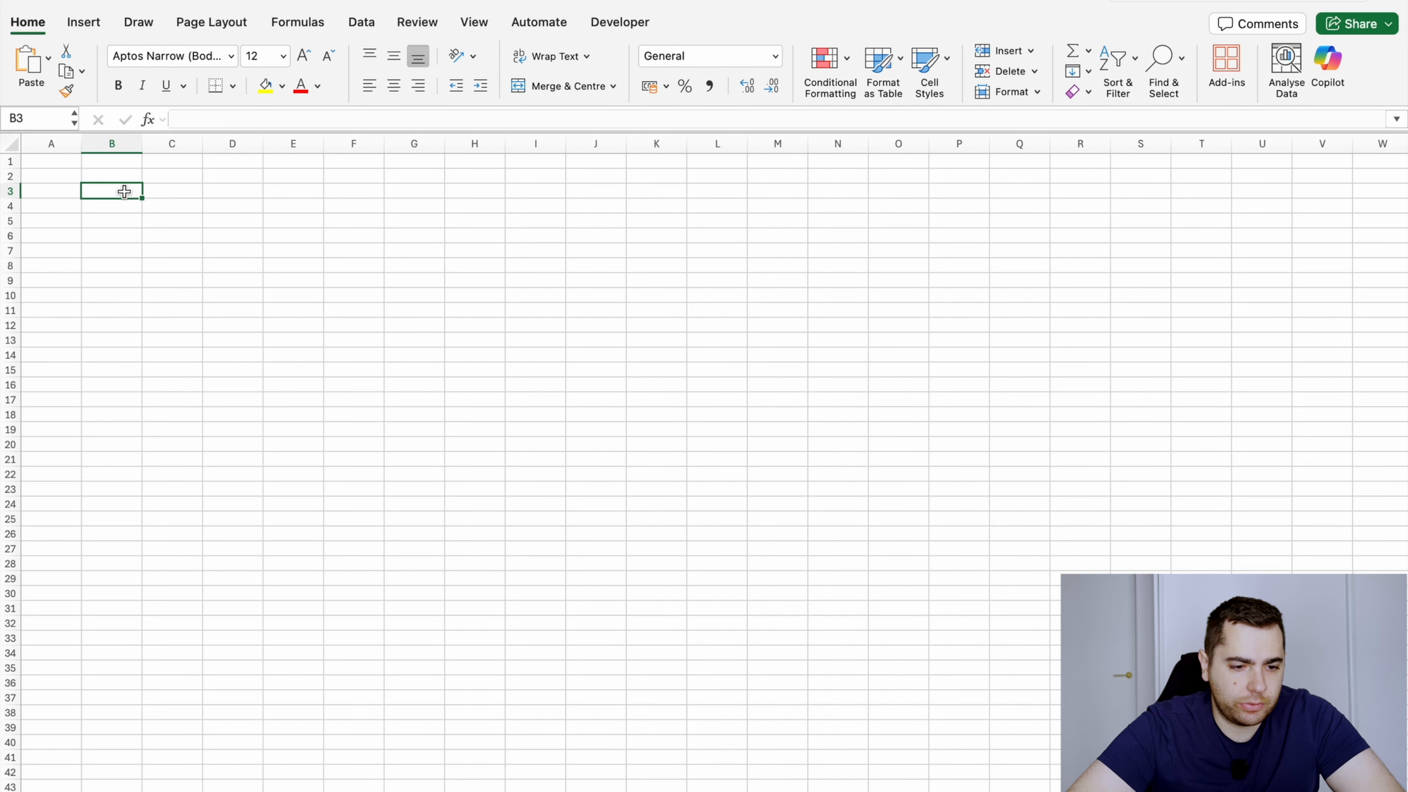
right_click(125, 195)
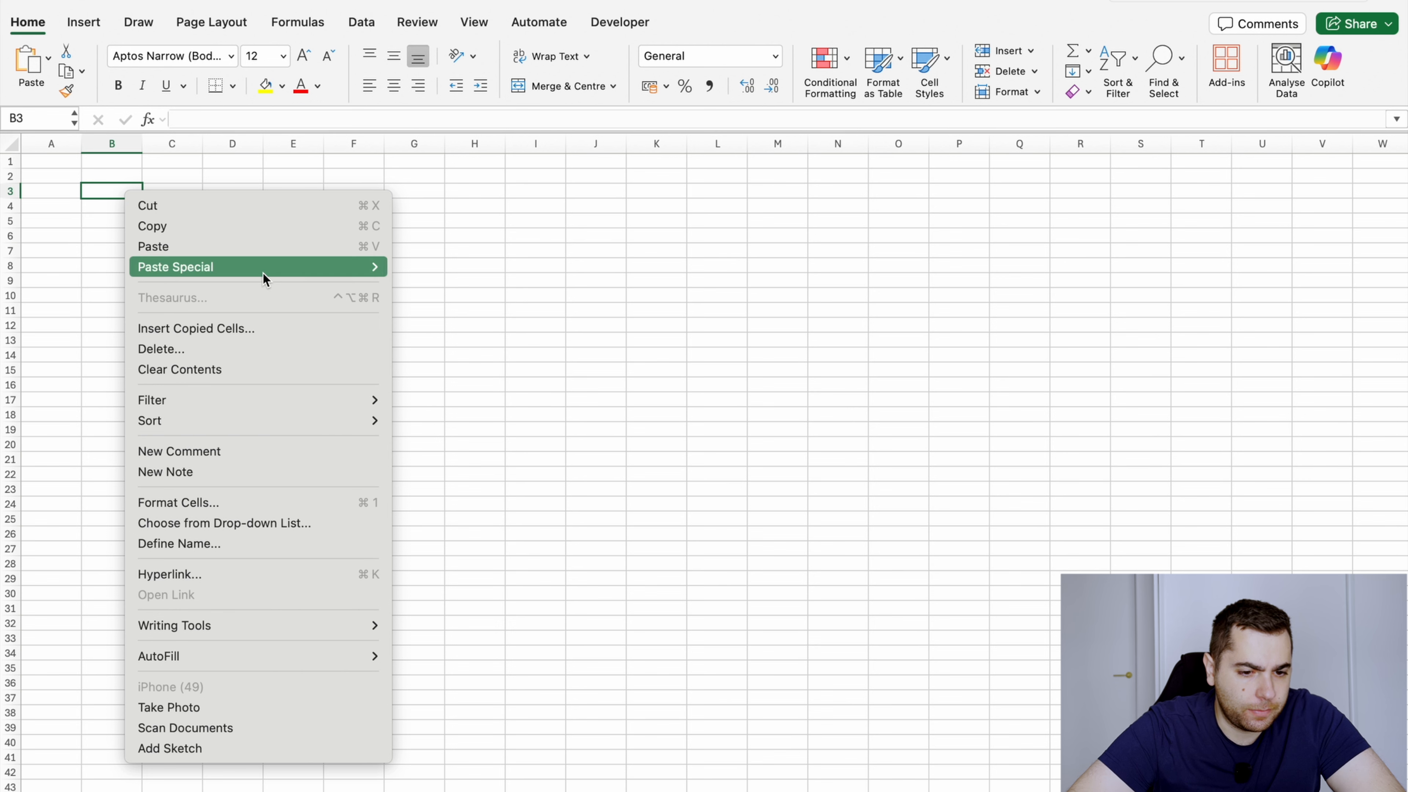
mouse_move(273, 271)
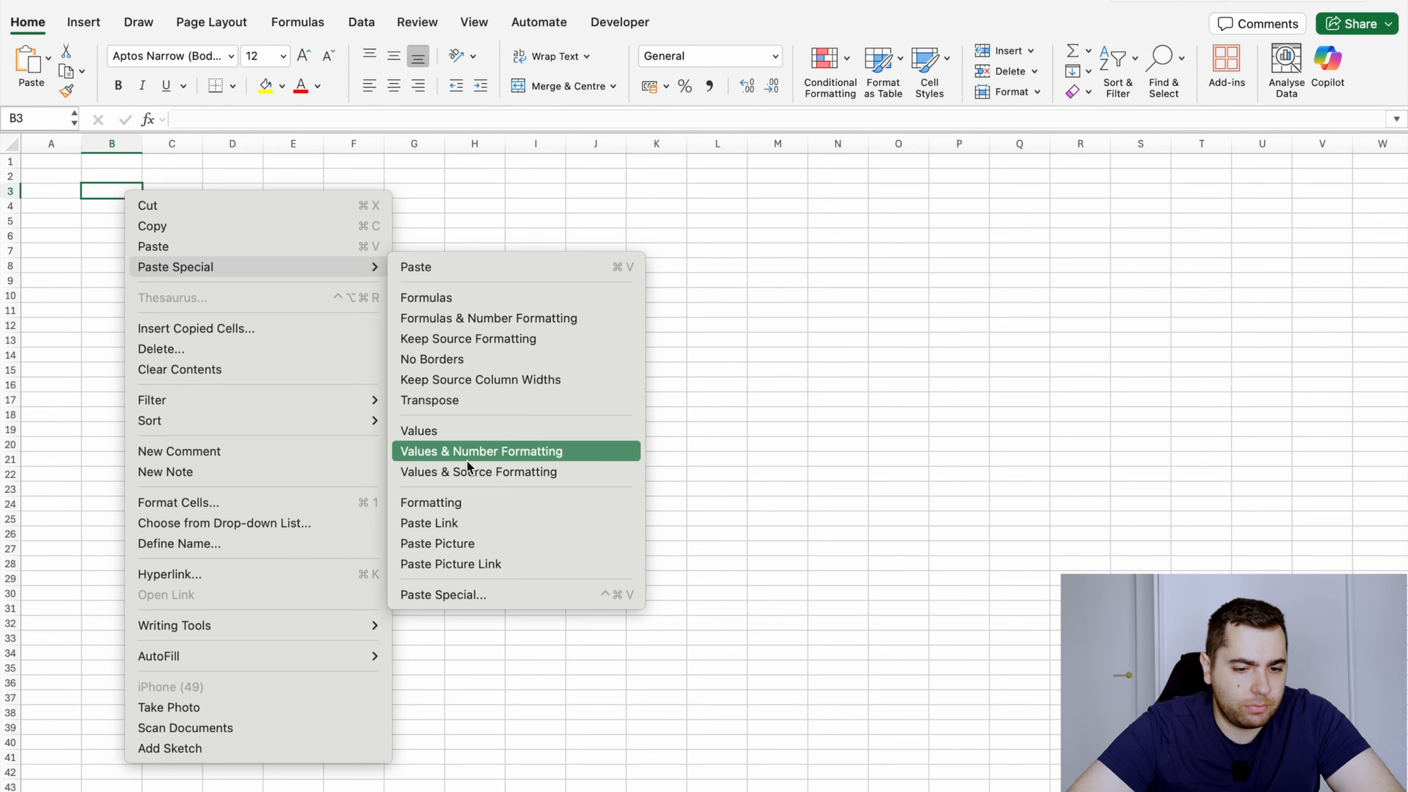
left_click(483, 451)
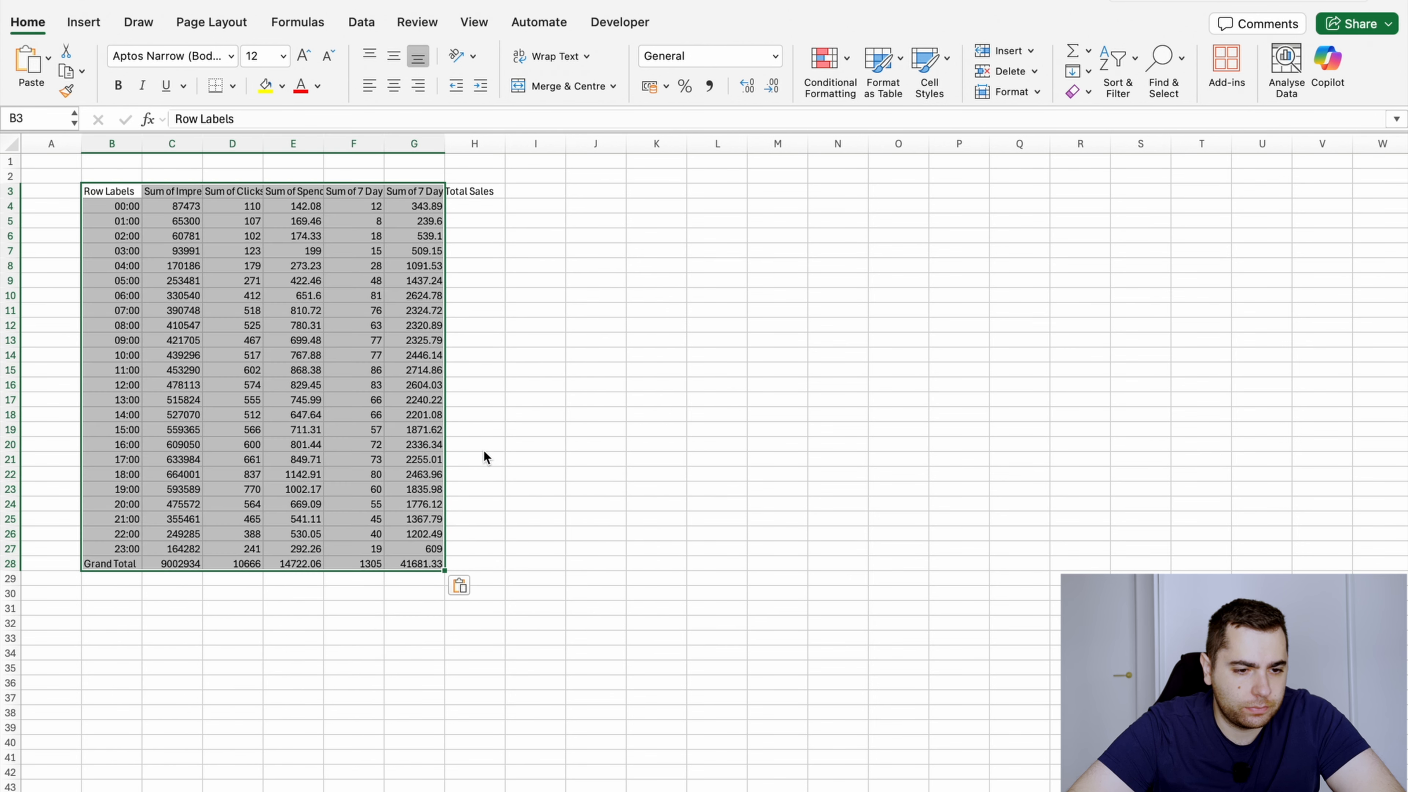
left_click(292, 252)
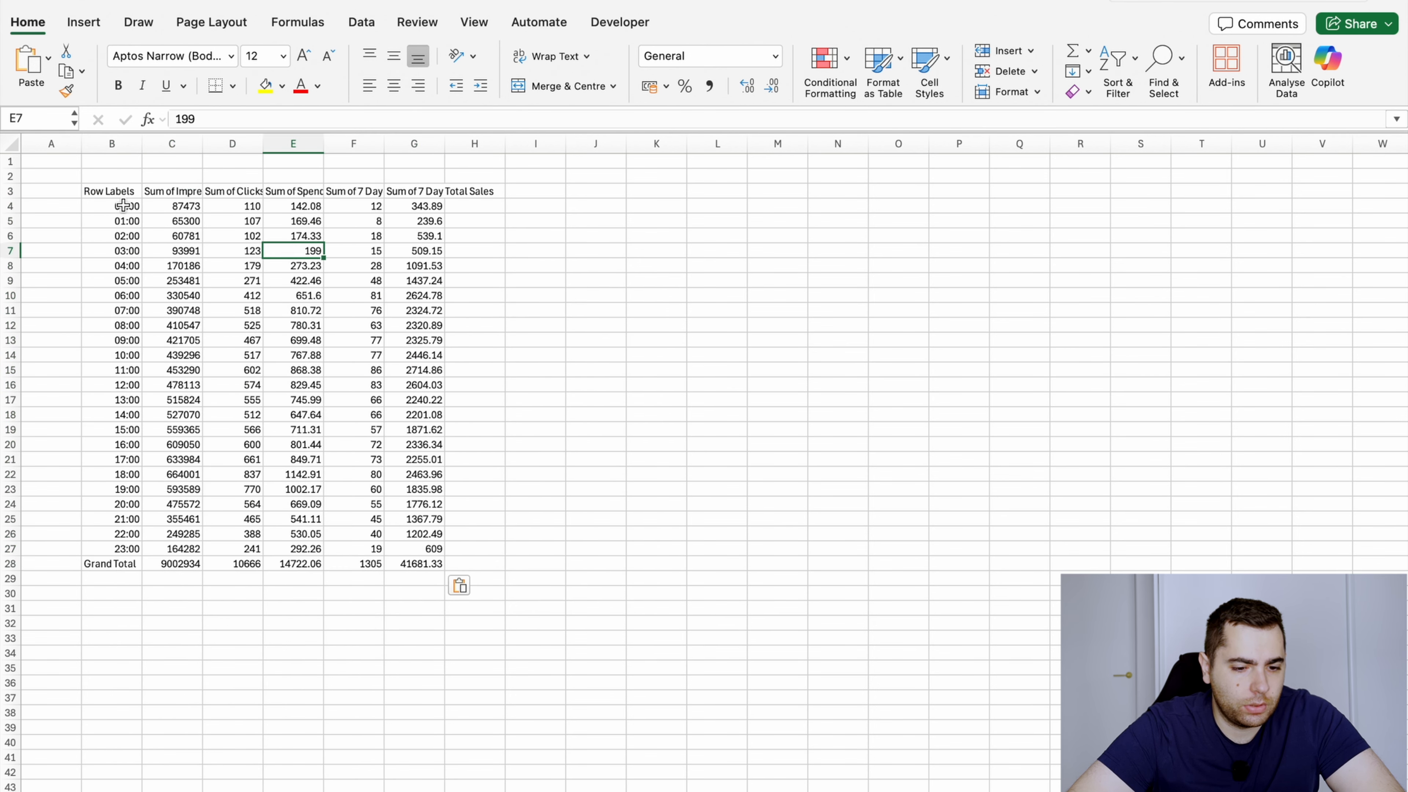
left_click_drag(123, 205, 422, 563)
left_click(353, 385)
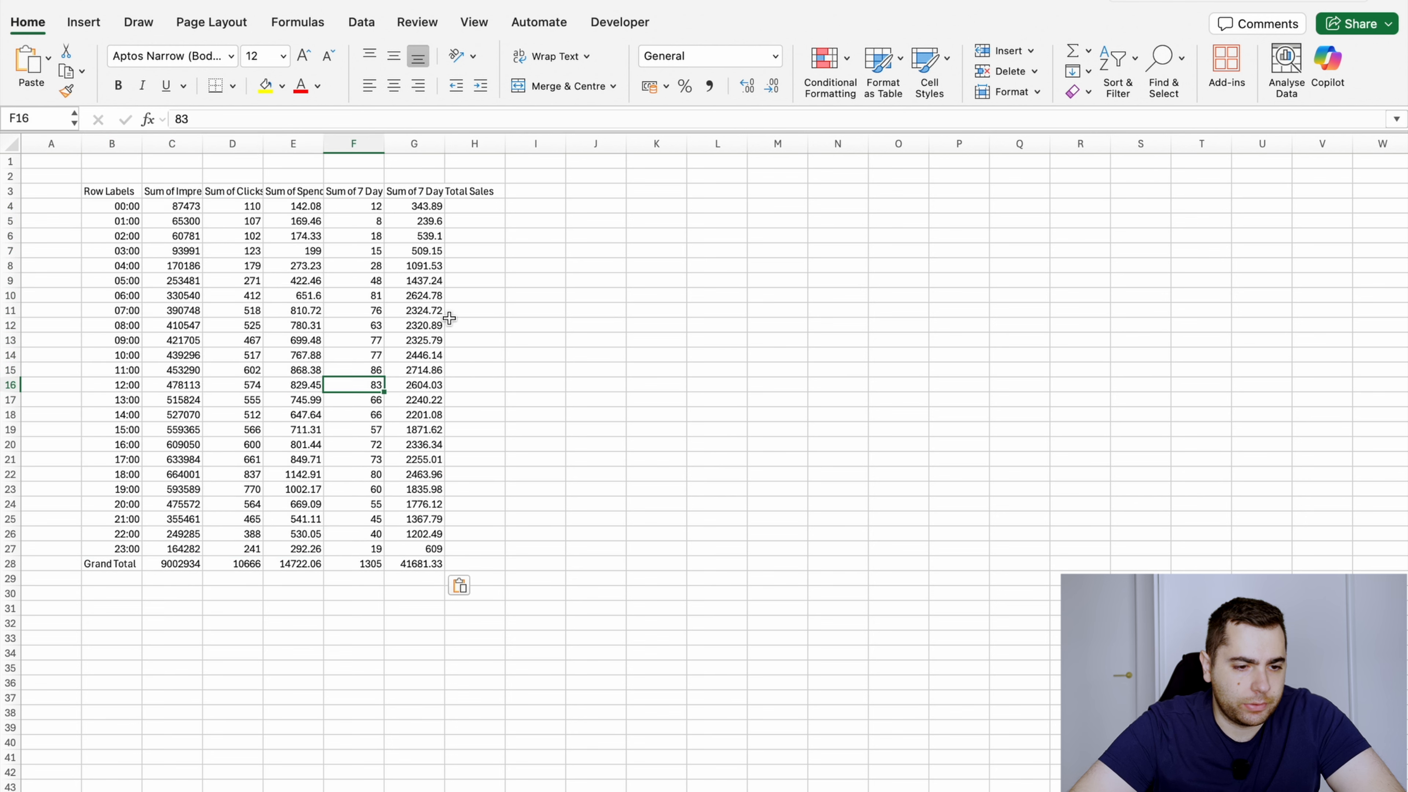
Format the header row B3:G3 with a dark blue fill and bold white text
key("Left")
key("Left")
key("Left")
key("Left")
key("Up")
key("Up")
key("Up")
key("Up")
key("Up")
key("Up")
key("Up")
key("Up")
key("Up")
key("Up")
key("Up")
key("Up")
key("Up")
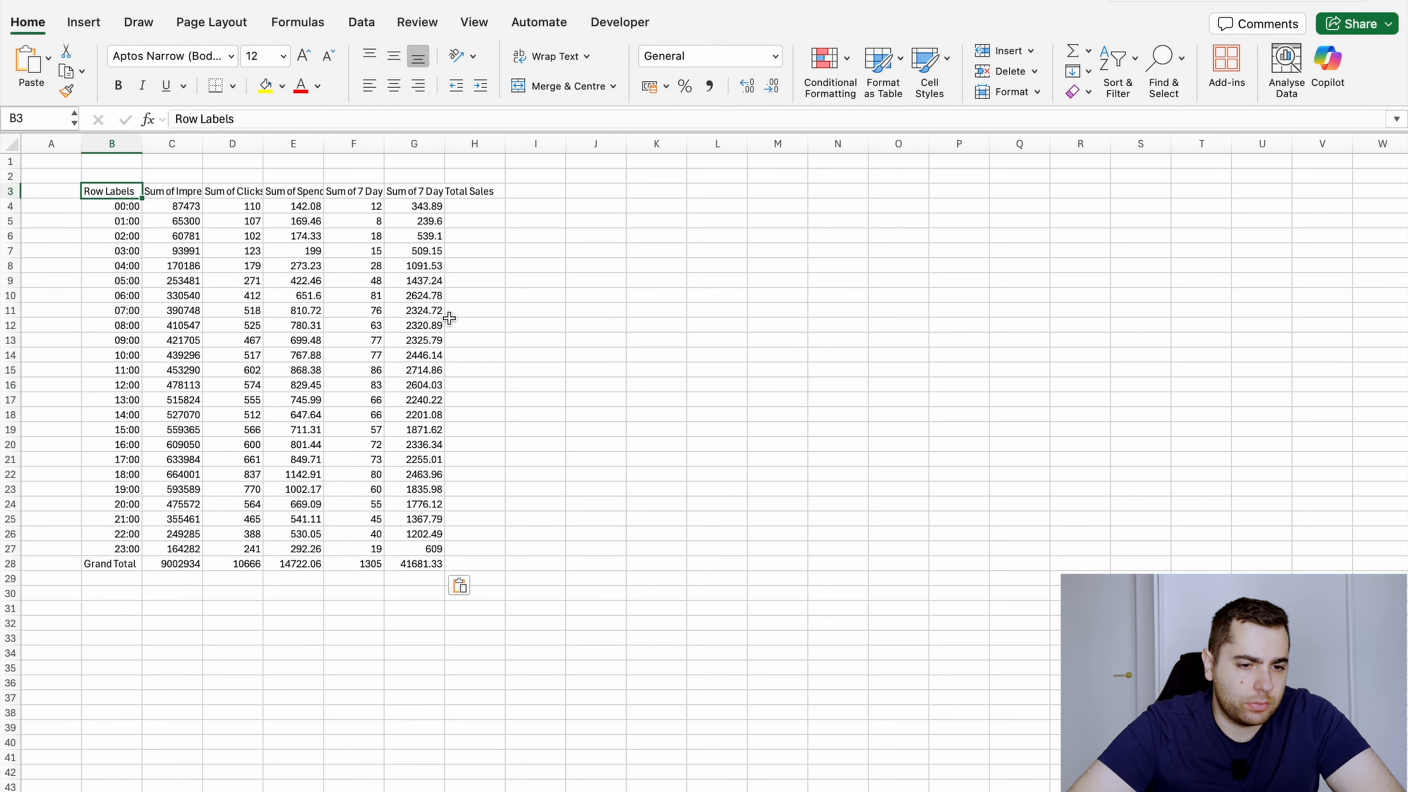
key("shift+Right")
key("shift+Right")
key("shift+Right")
key("shift+Right")
key("shift+Right")
left_click(283, 86)
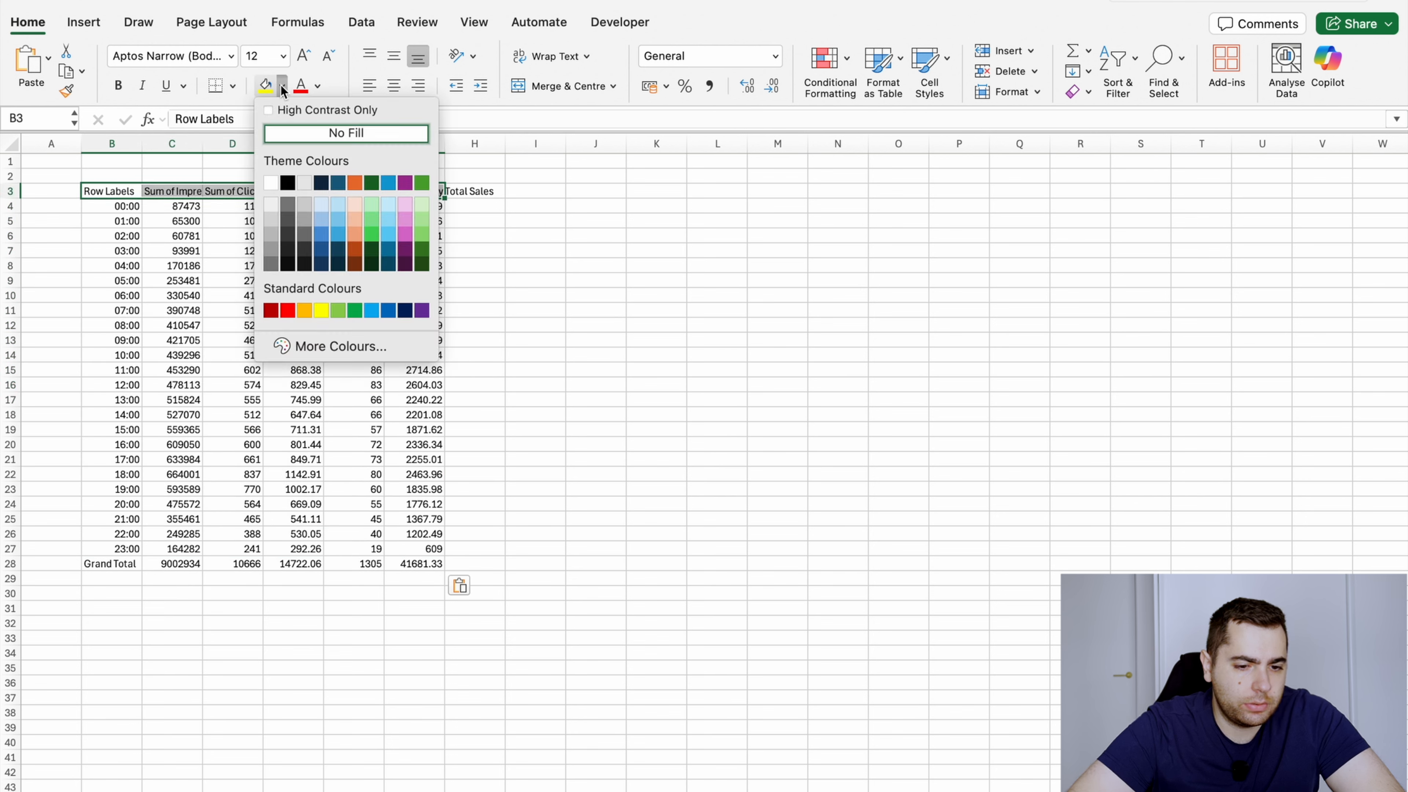
left_click(405, 310)
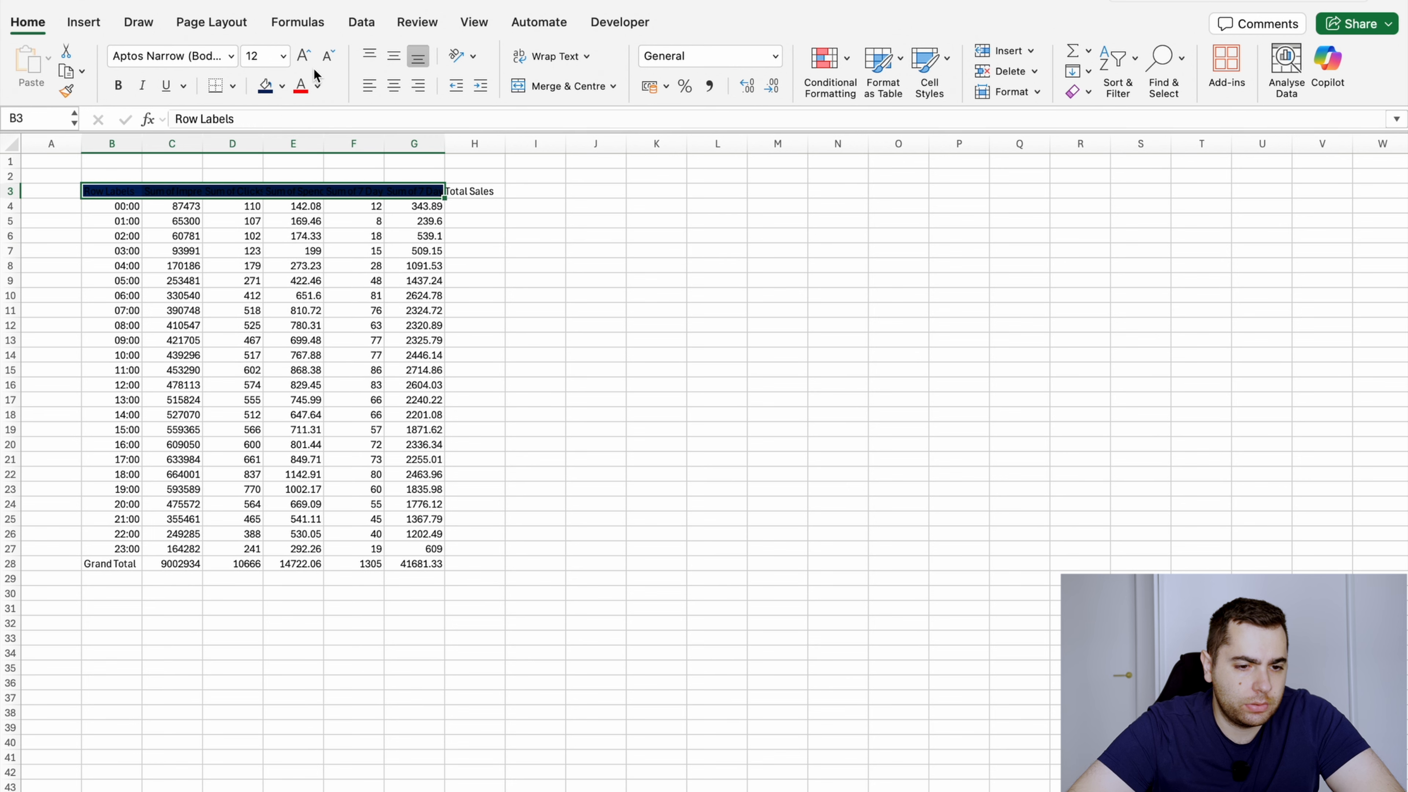
left_click(317, 85)
left_click(307, 184)
key("super+b")
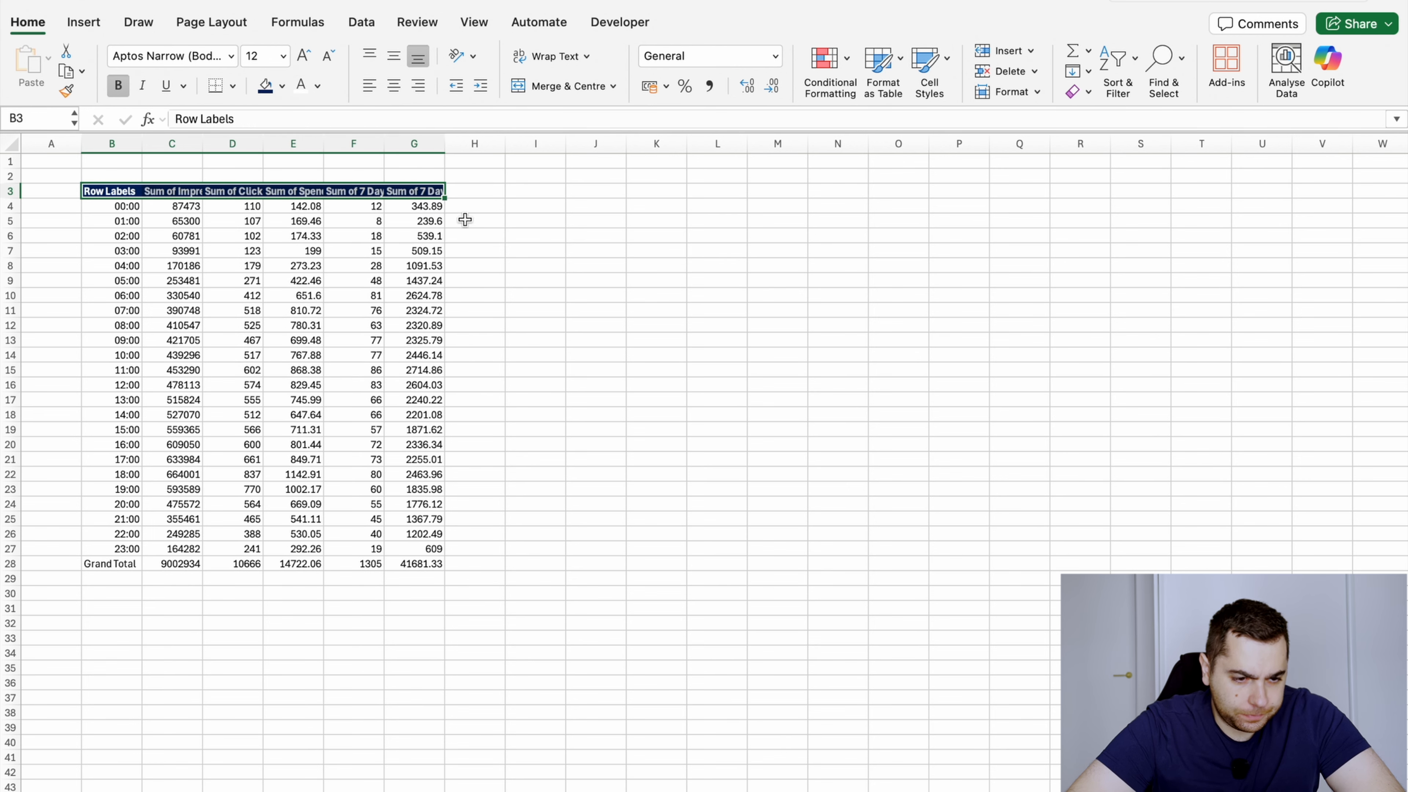
Widen columns B through G of the hourly table to show more of the header text
left_click(277, 282)
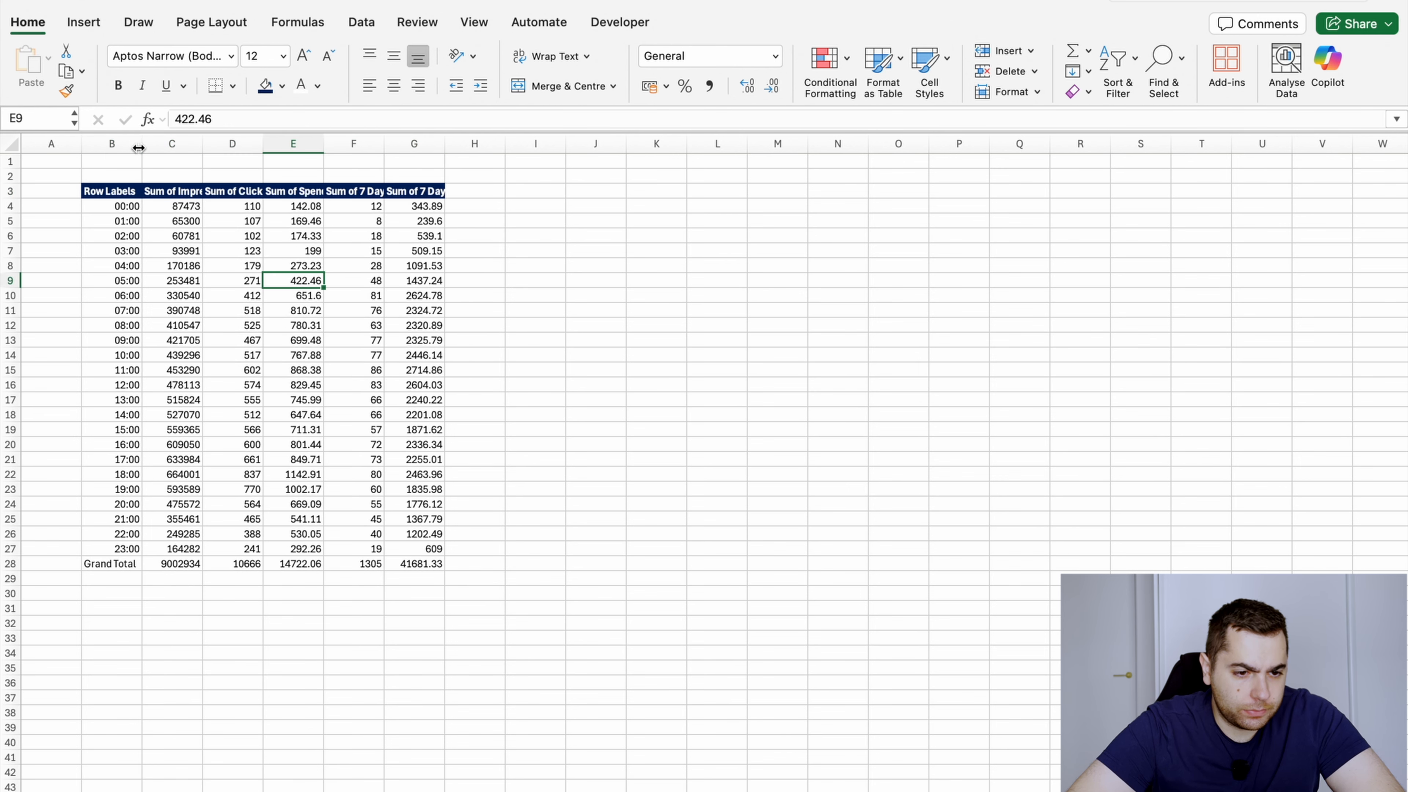
left_click_drag(142, 144, 601, 144)
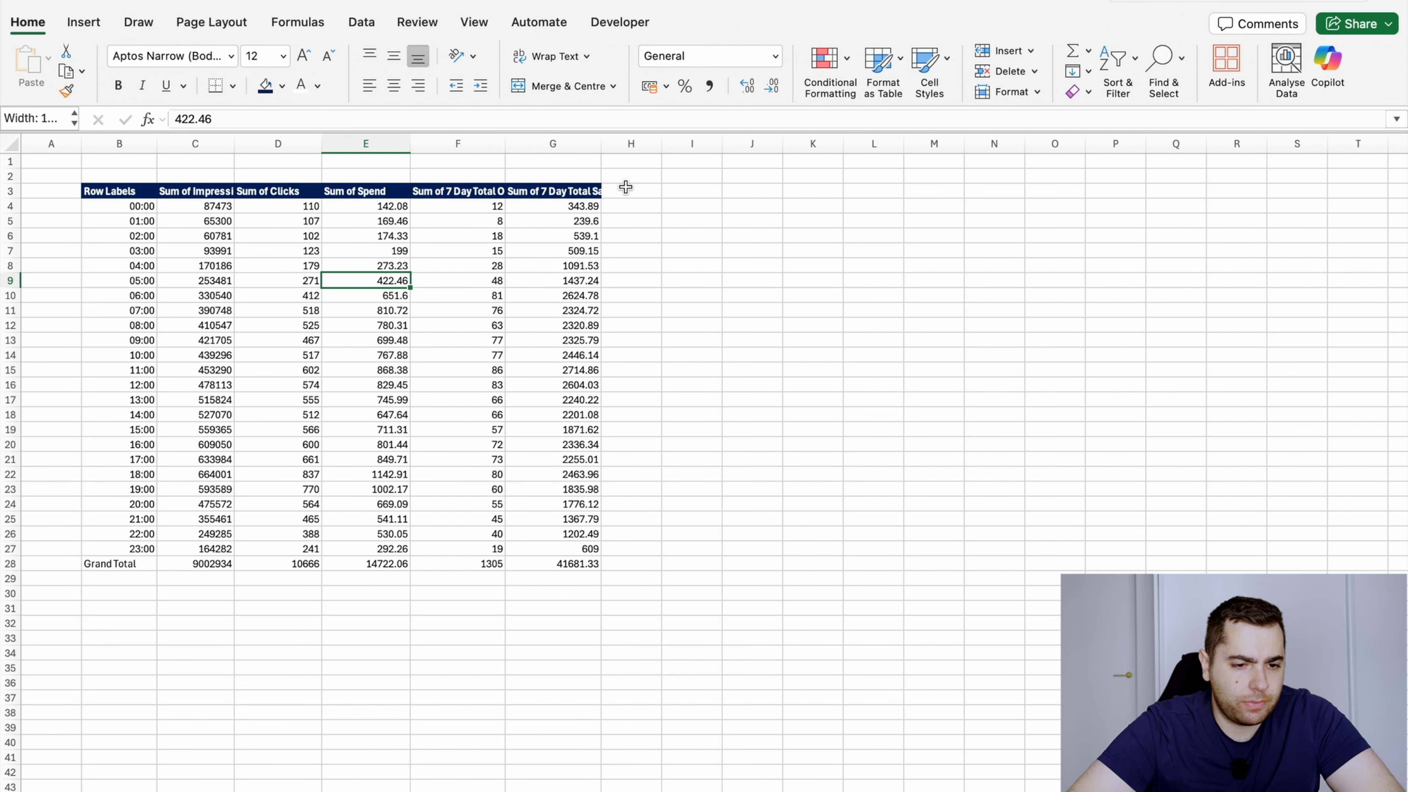
left_click(630, 205)
left_click_drag(179, 208, 582, 563)
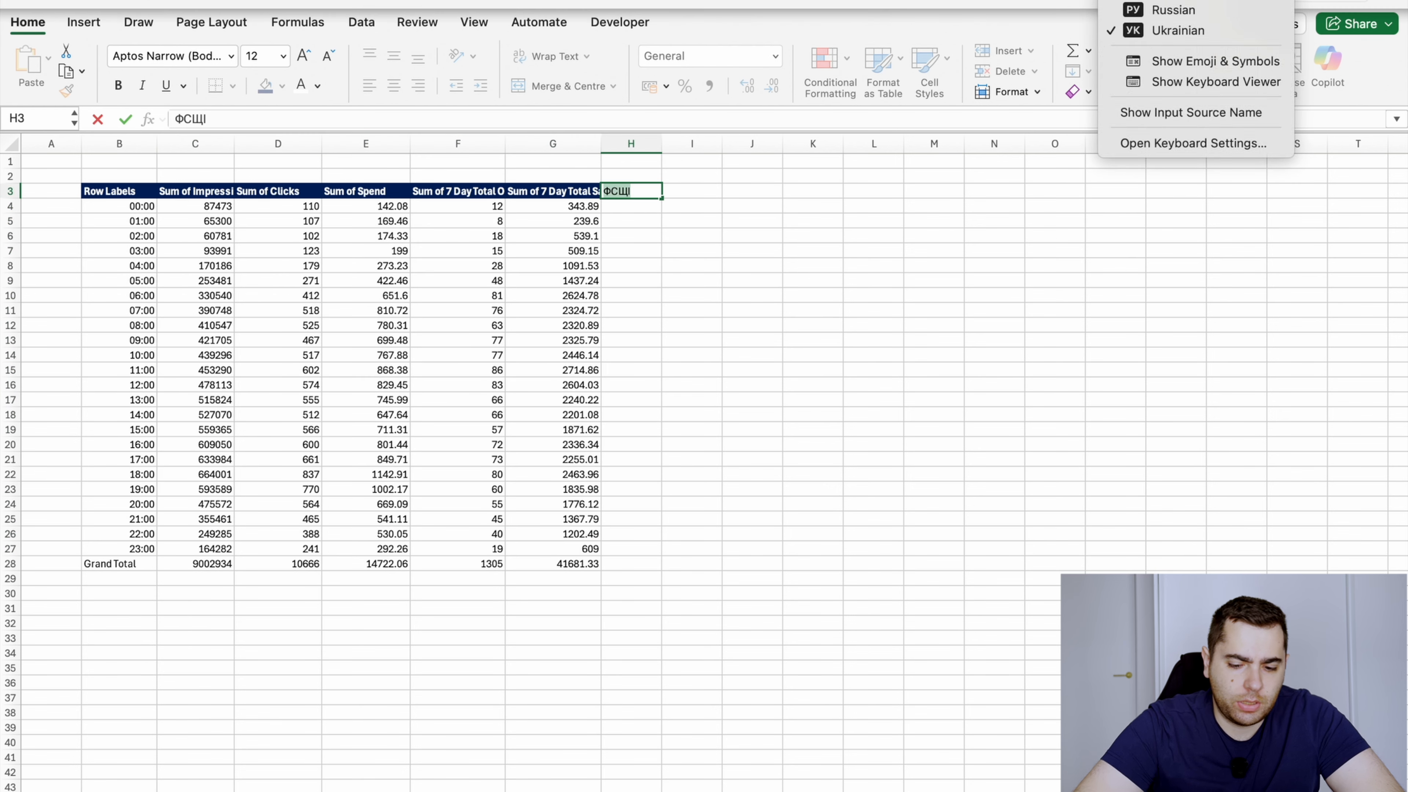
Enter the headers ACOS, Conversion and CTR in H3:J3 and select the first cell under ACOS
key("BackSpace")
key("BackSpace")
key("BackSpace")
key("BackSpace")
type("ACO")
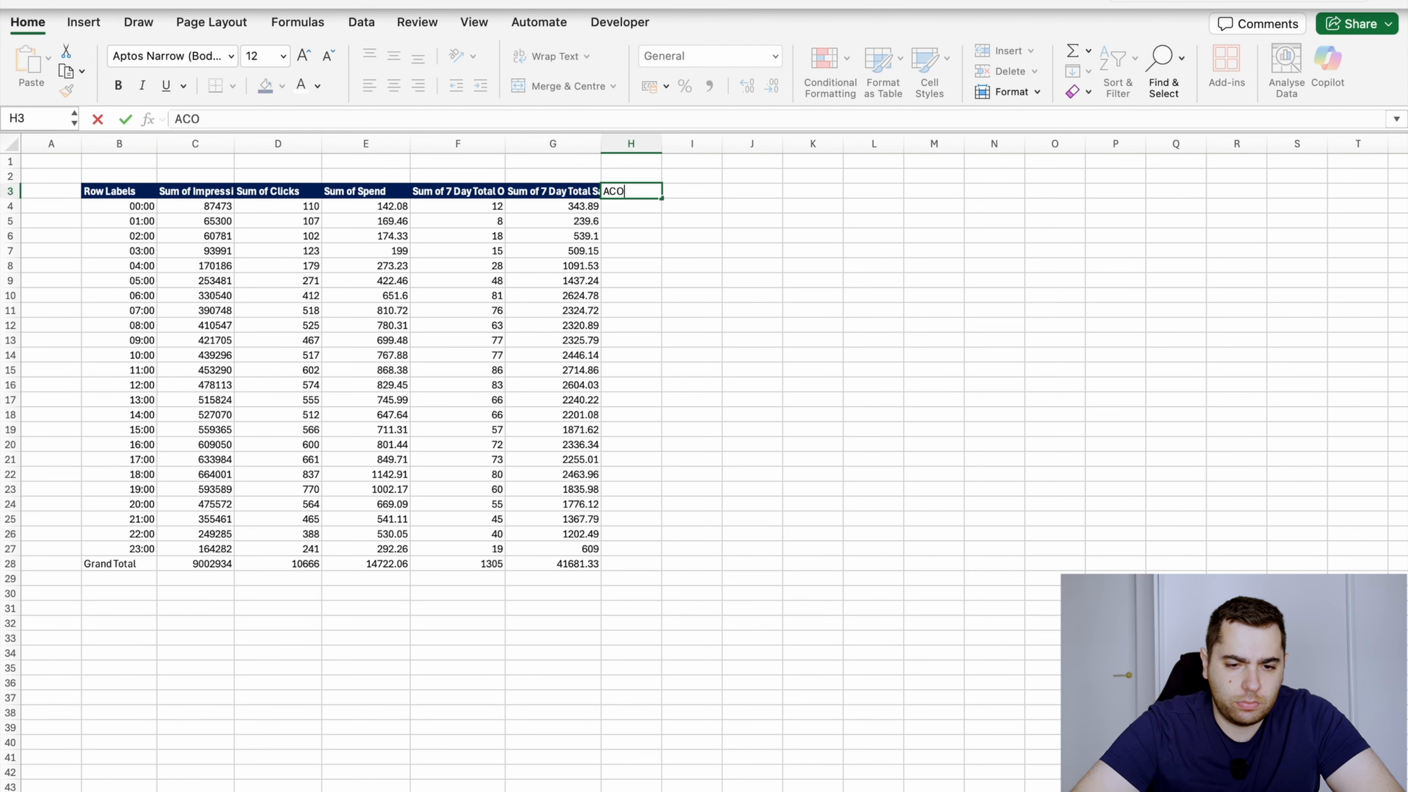
type("S")
key("Tab")
type("Co")
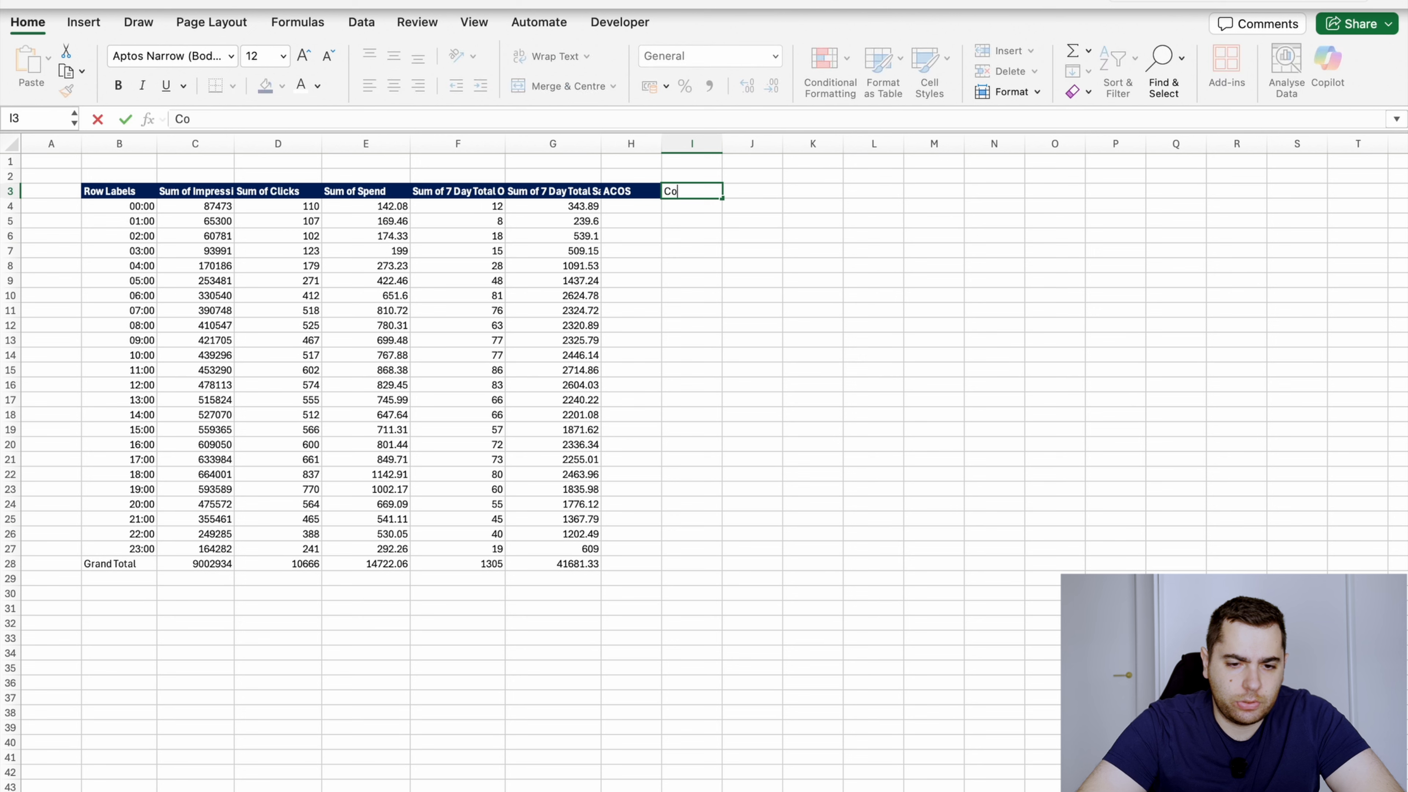
type("nversion")
key("Tab")
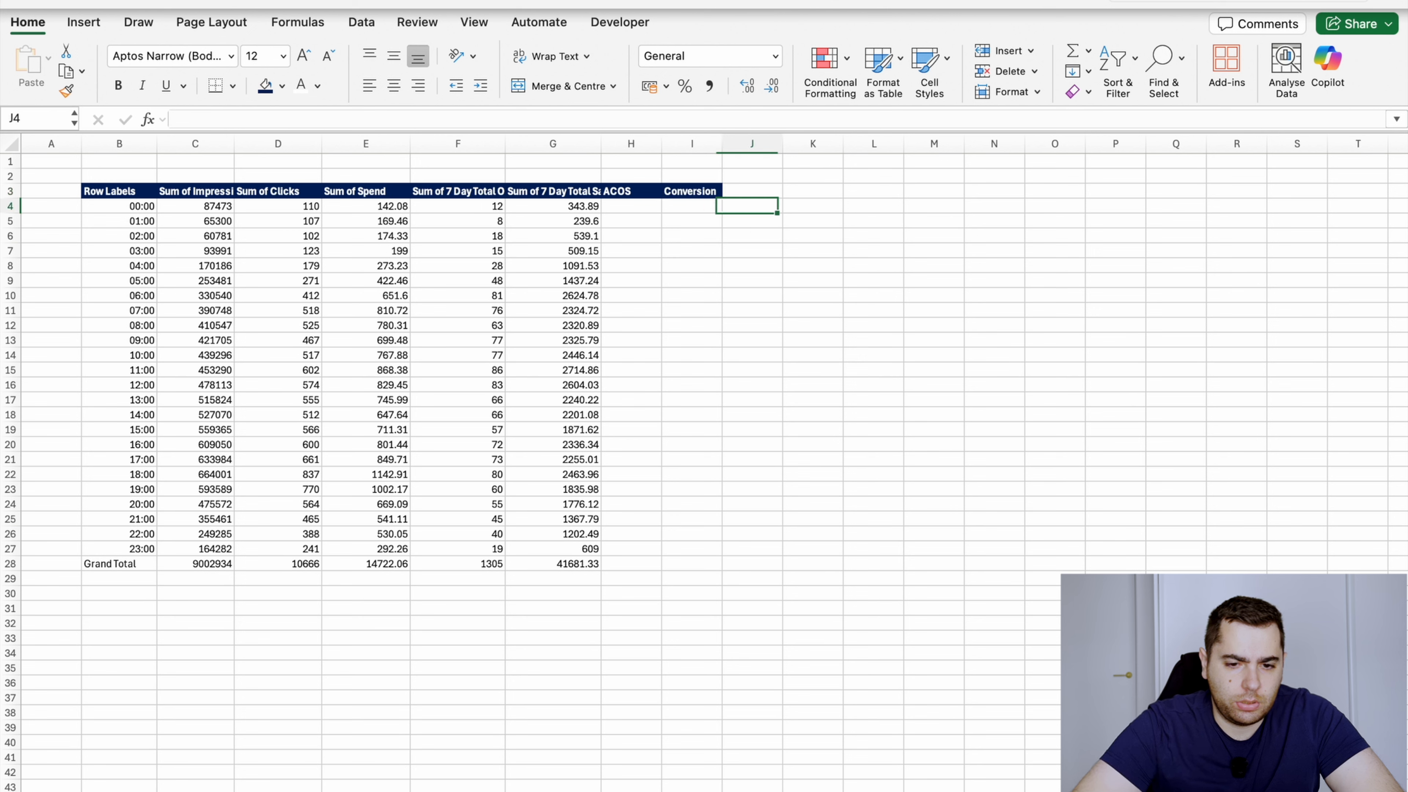
type("CTR")
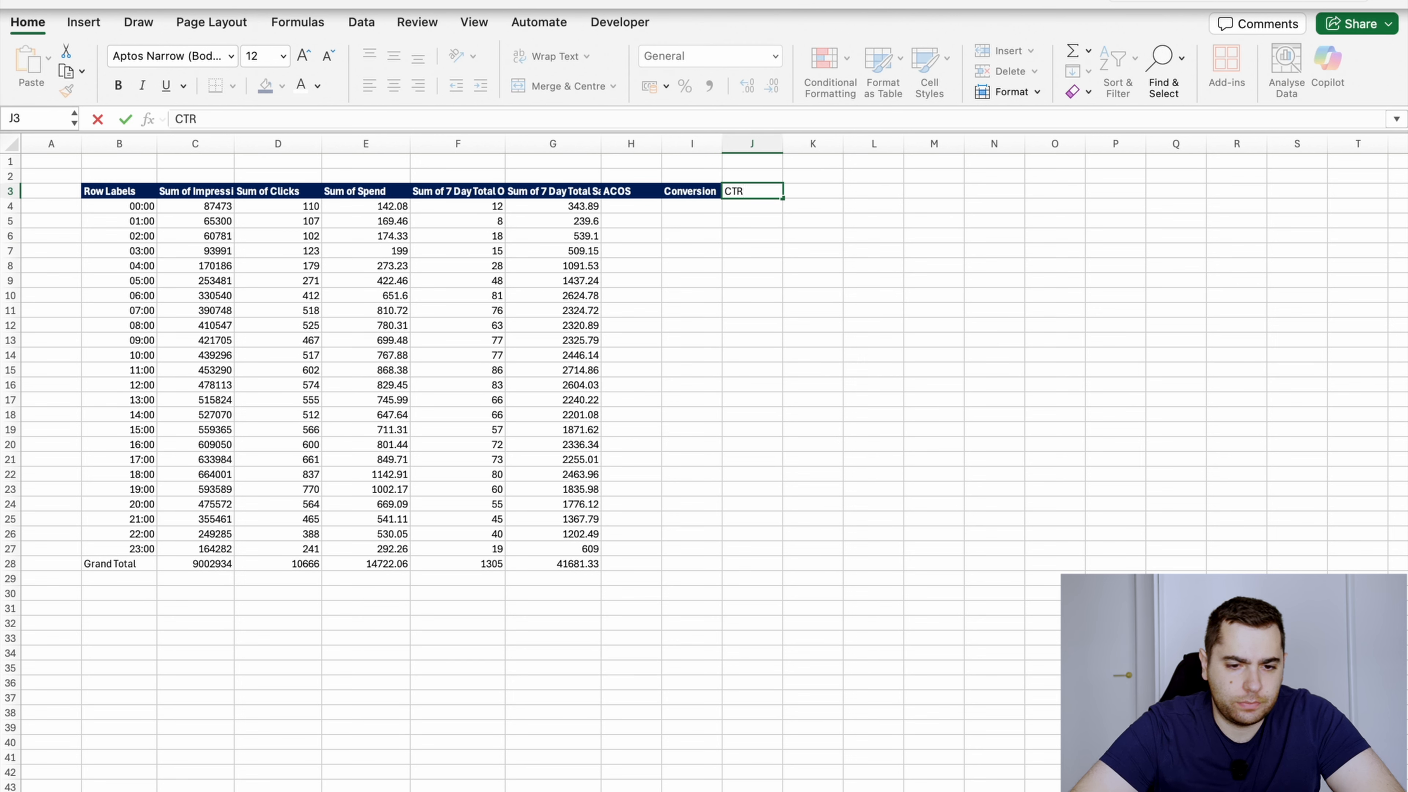
key("Down")
key("Up")
key("Left")
key("Left")
key("Right")
key("Right")
key("Left")
key("Down")
key("Down")
key("Left")
key("Up")
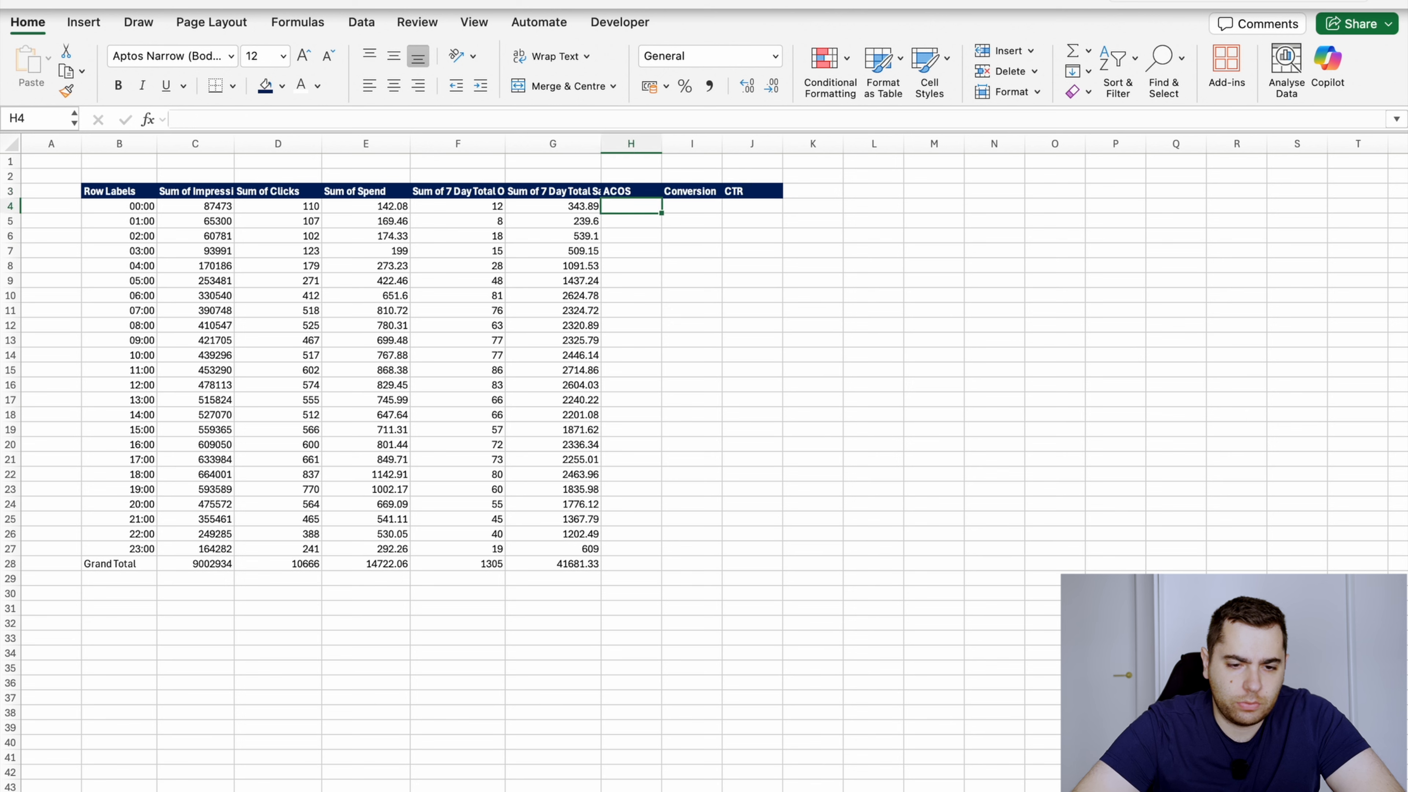
Calculate the 00:00 row's ACOS in H4 as spend divided by sales with the formula =E4/G4
type("=")
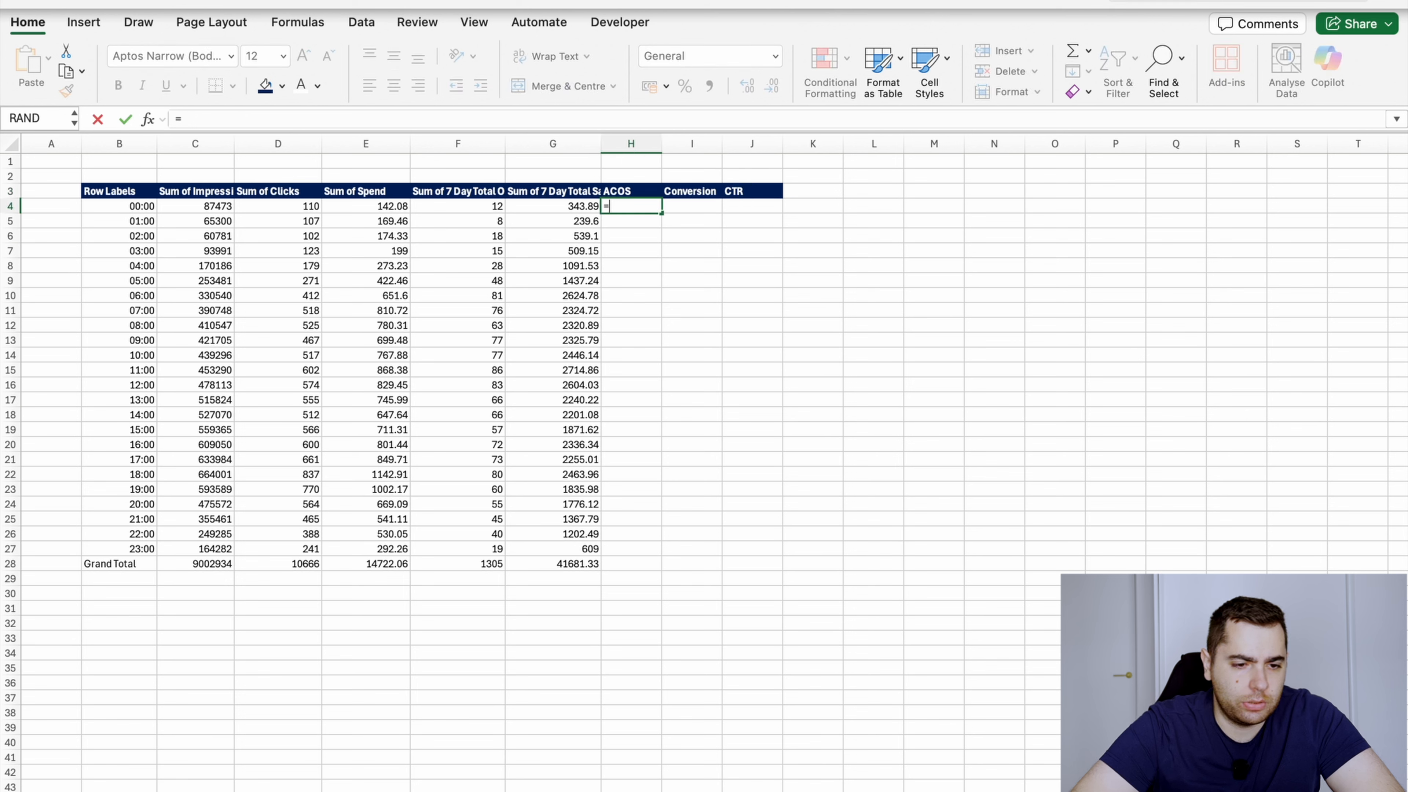
key("Left")
key("Left")
key("Left")
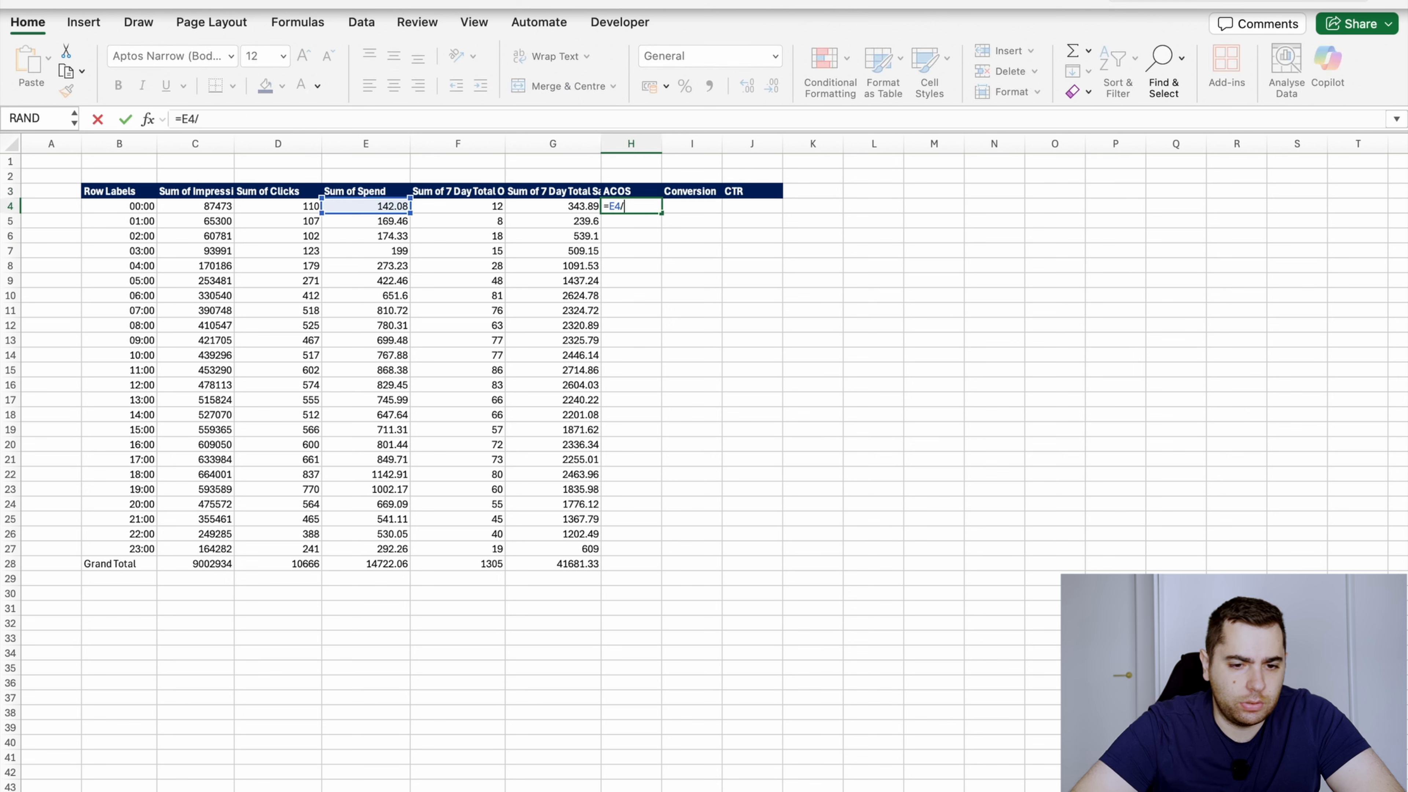
type("/")
key("Left")
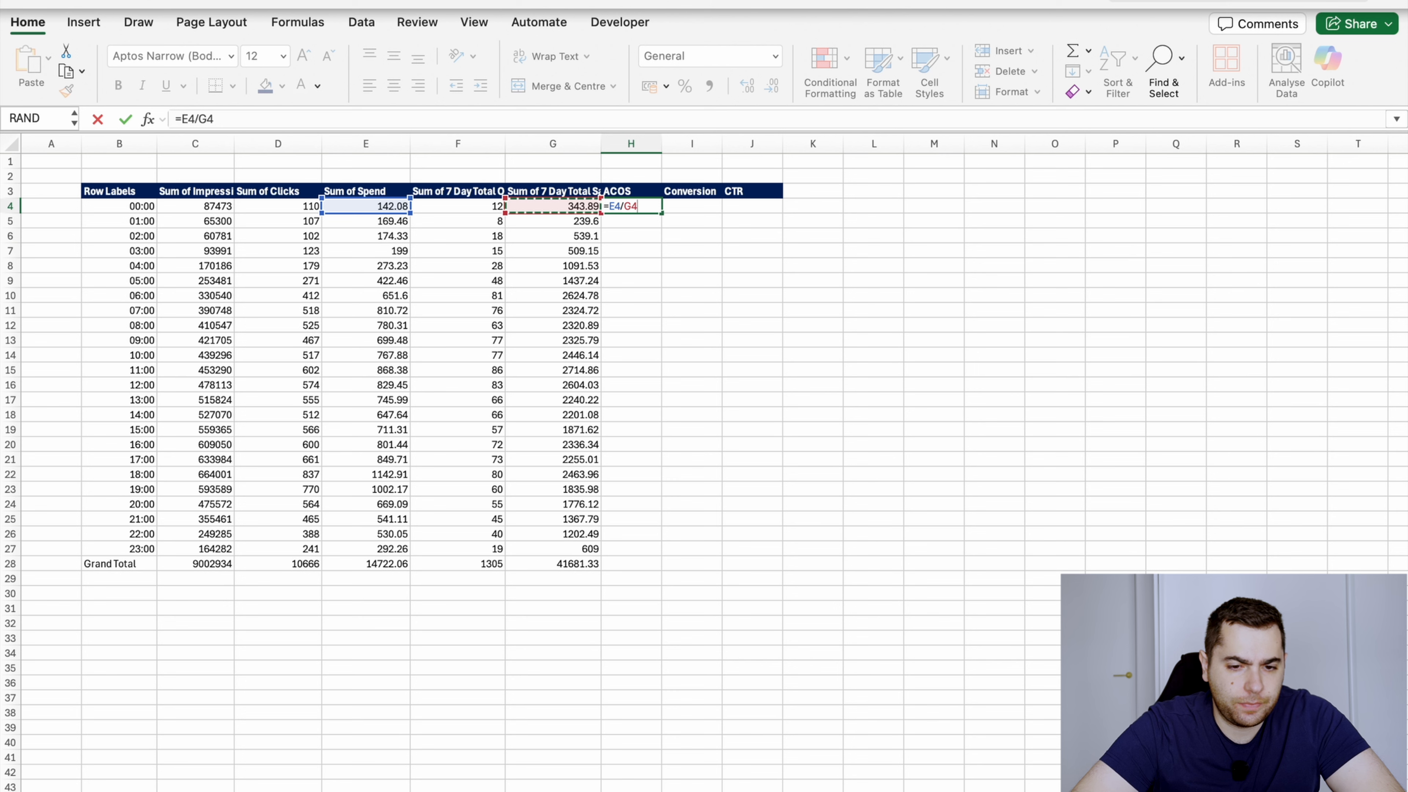
key("Return")
Calculate the 00:00 row's Conversion in I4 as orders divided by clicks with the formula =F4/D4
key("Up")
key("Right")
type("=")
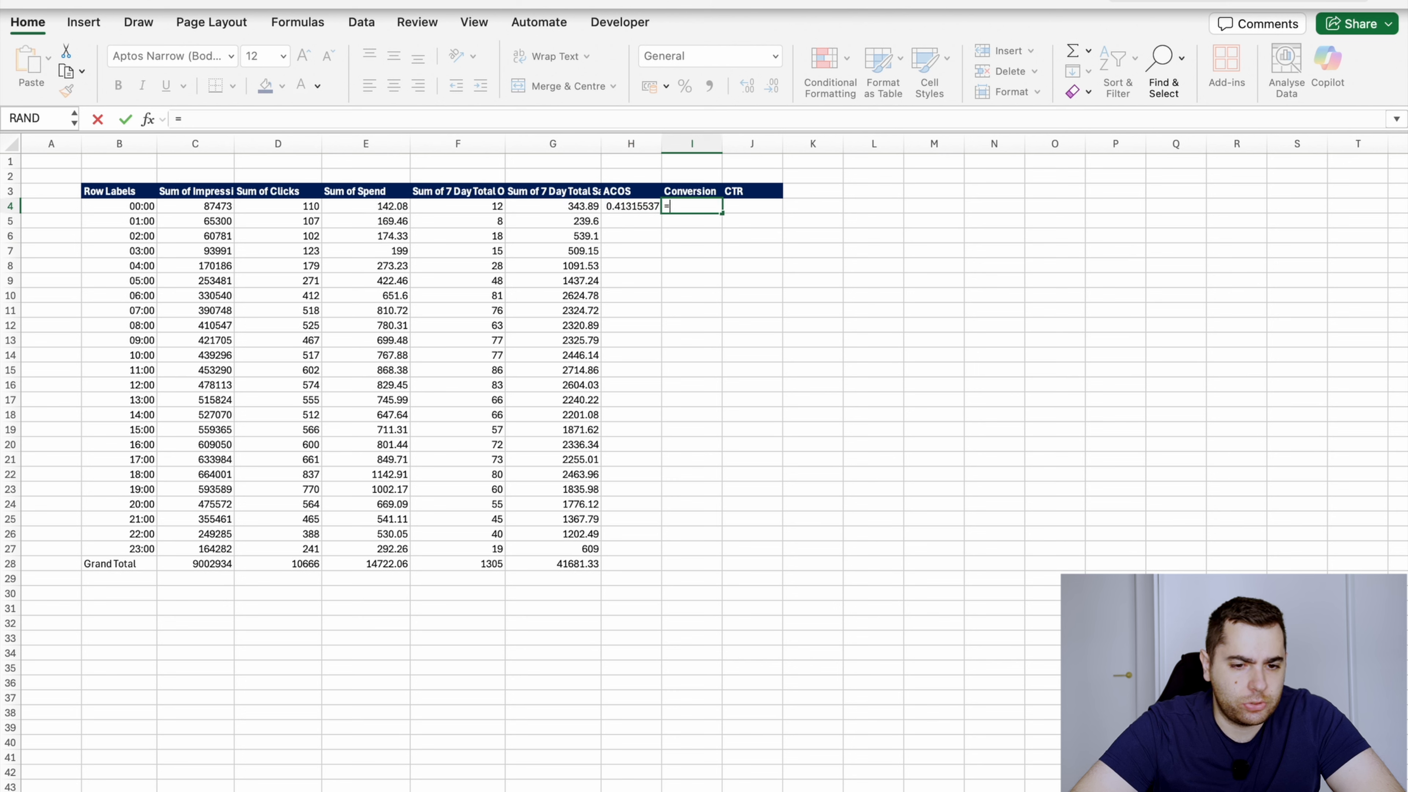
key("Left")
key("Left")
key("Left")
key("Left")
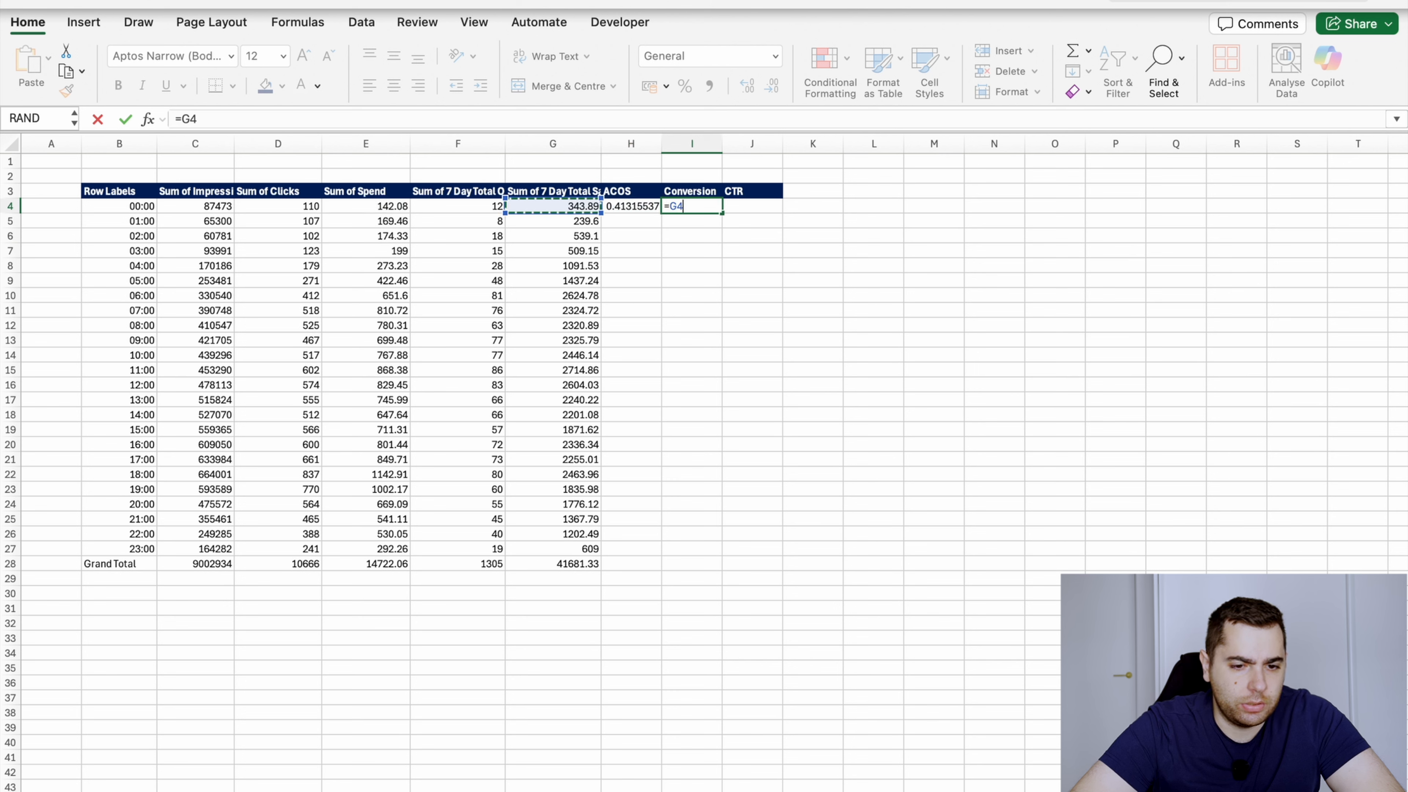
key("Right")
type("/")
key("Left")
key("Left")
key("Left")
key("Left")
key("Left")
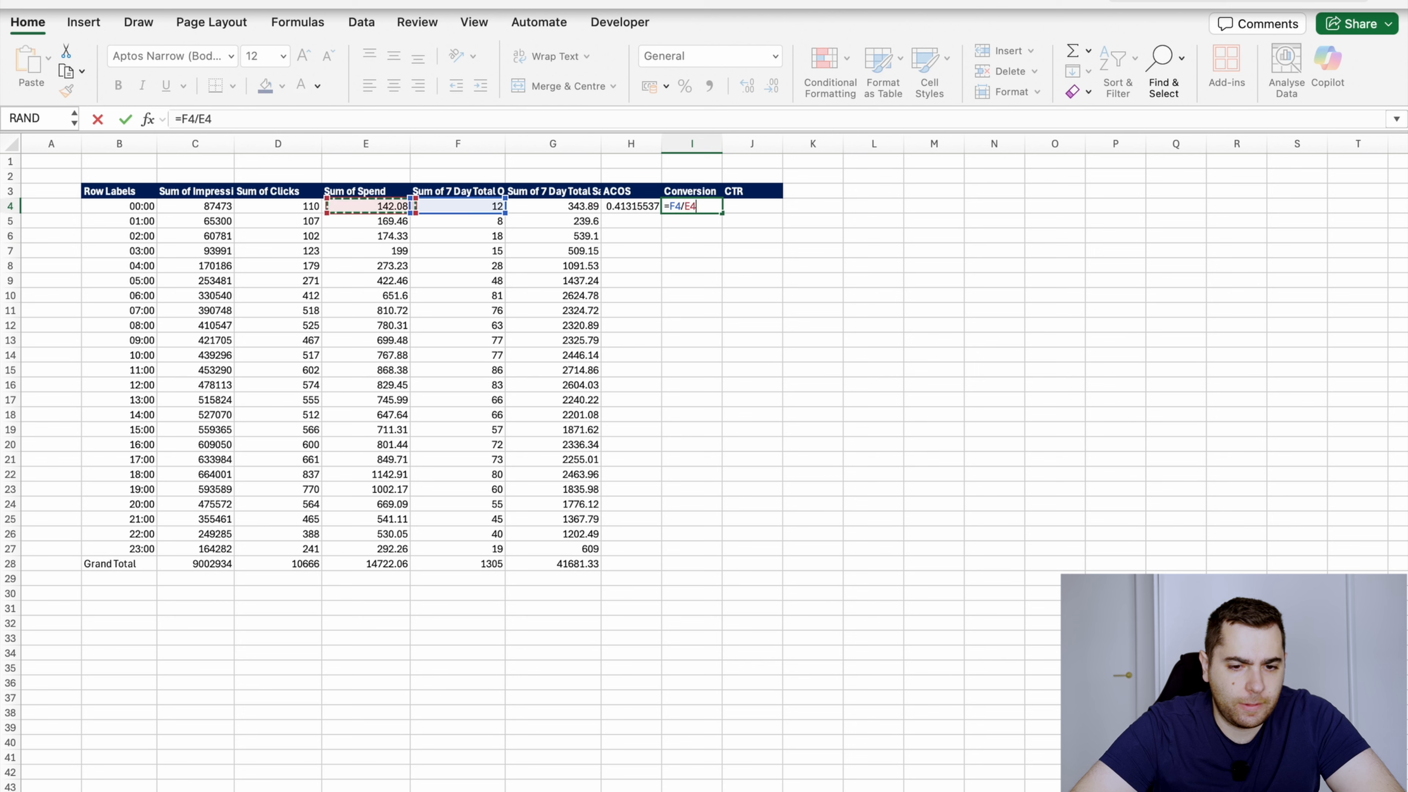
key("Return")
Calculate the 00:00 row's CTR in J4 as clicks divided by impressions with the formula =D4/C4
key("Up")
key("Right")
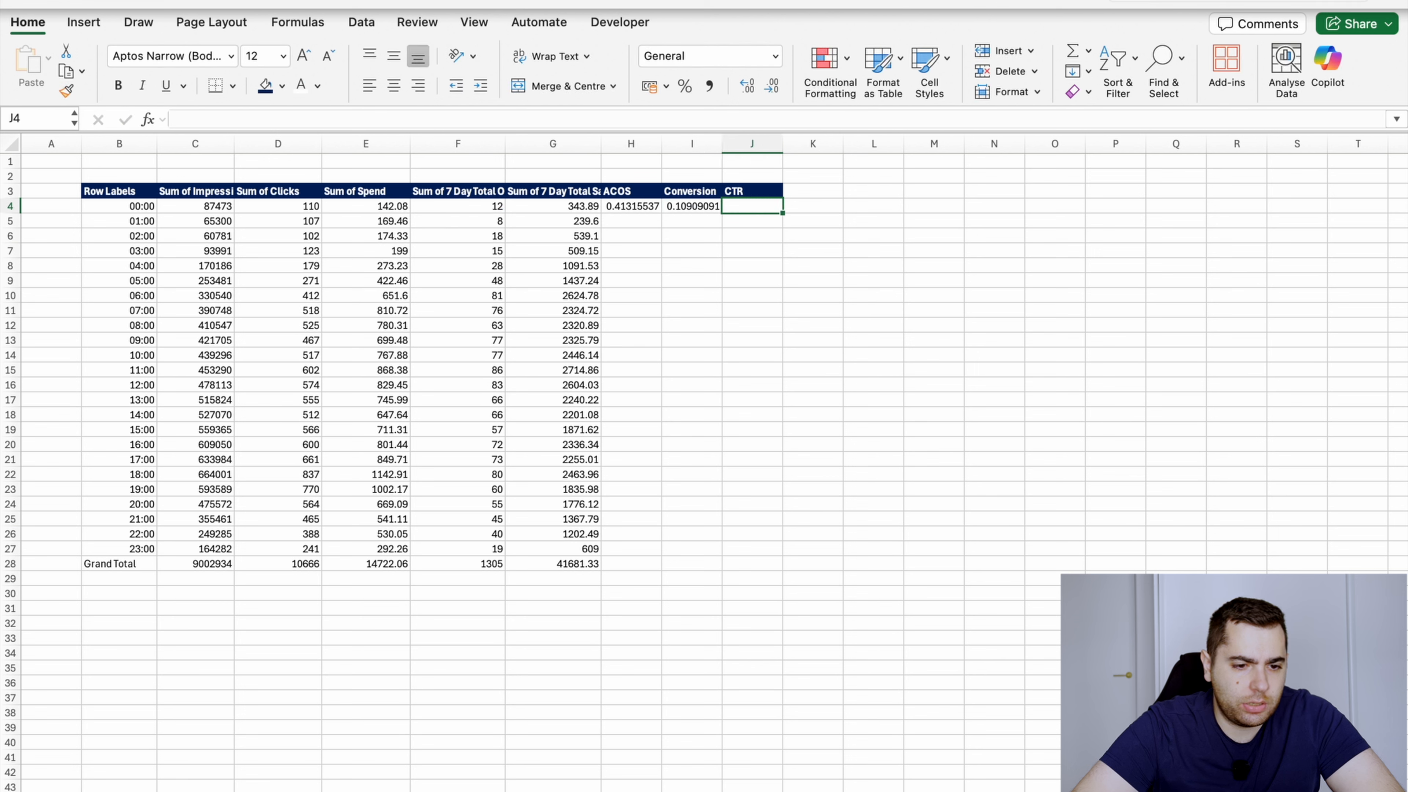
type("=")
key("Left")
key("Left")
key("Left")
key("Left")
key("Left")
key("Left")
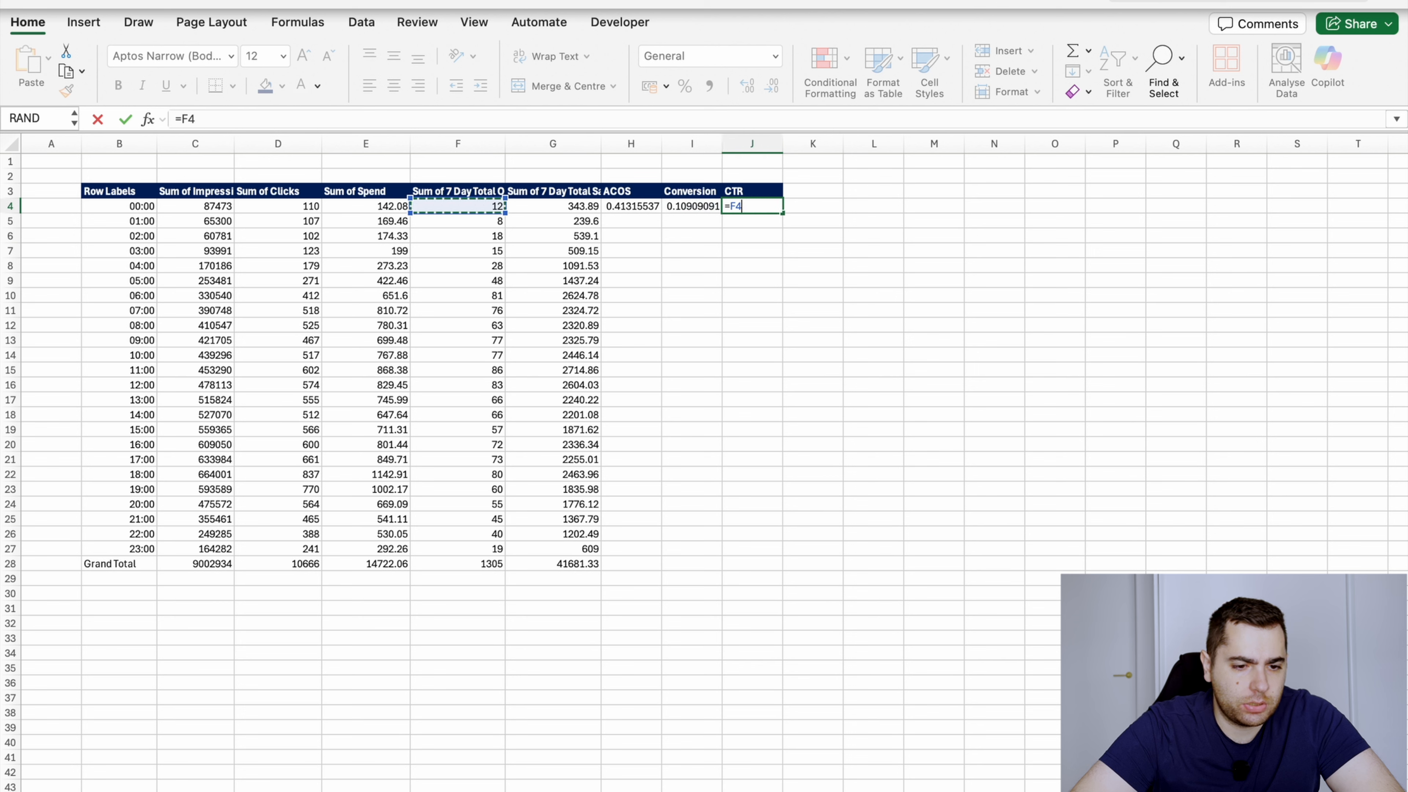
type("/")
key("Left")
key("Left")
key("Left")
key("Left")
key("Left")
key("Left")
key("Left")
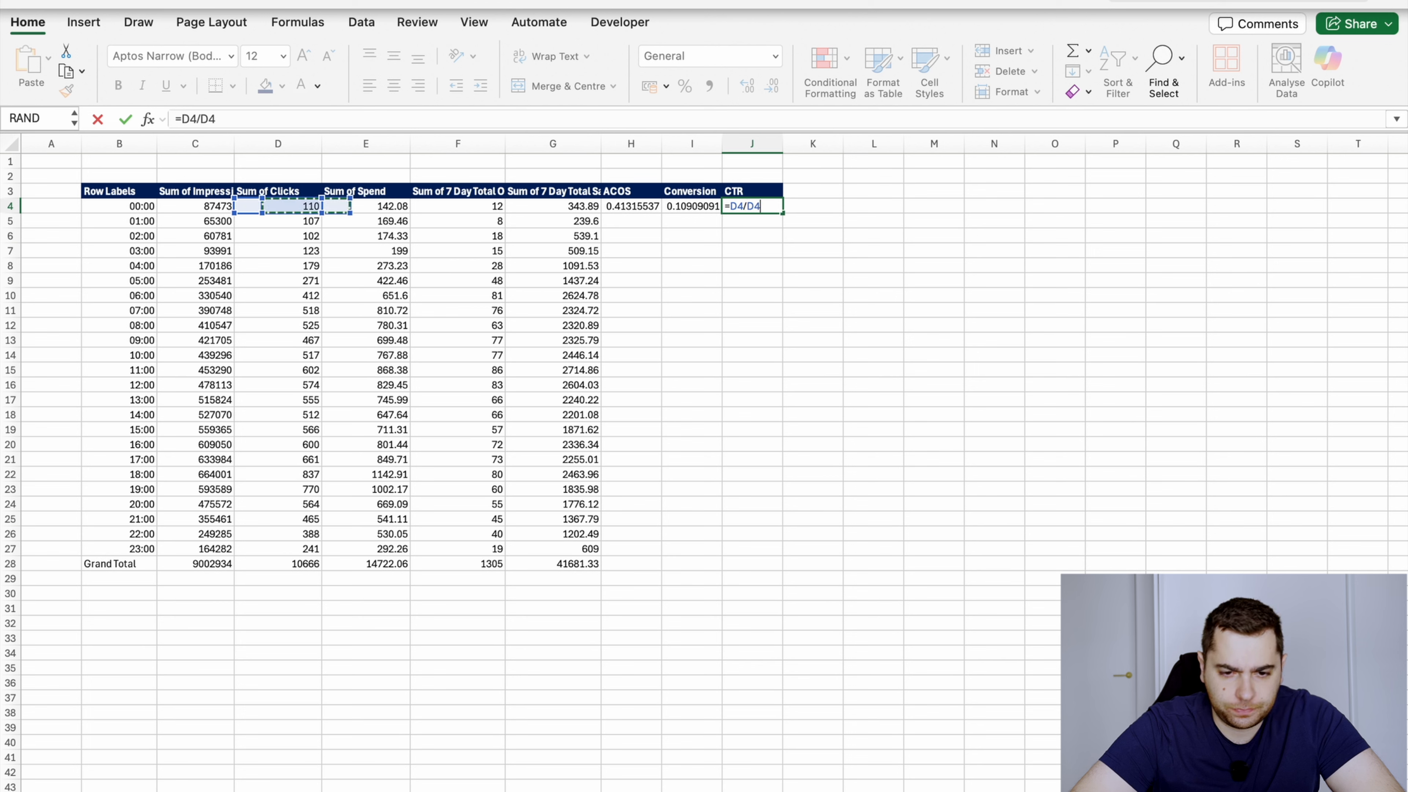
key("Return")
Copy the ACOS formula from H4 and paste it down the column through the Grand Total row, H28
key("Up")
key("Left")
key("Left")
key("Left")
key("ctrl+Down")
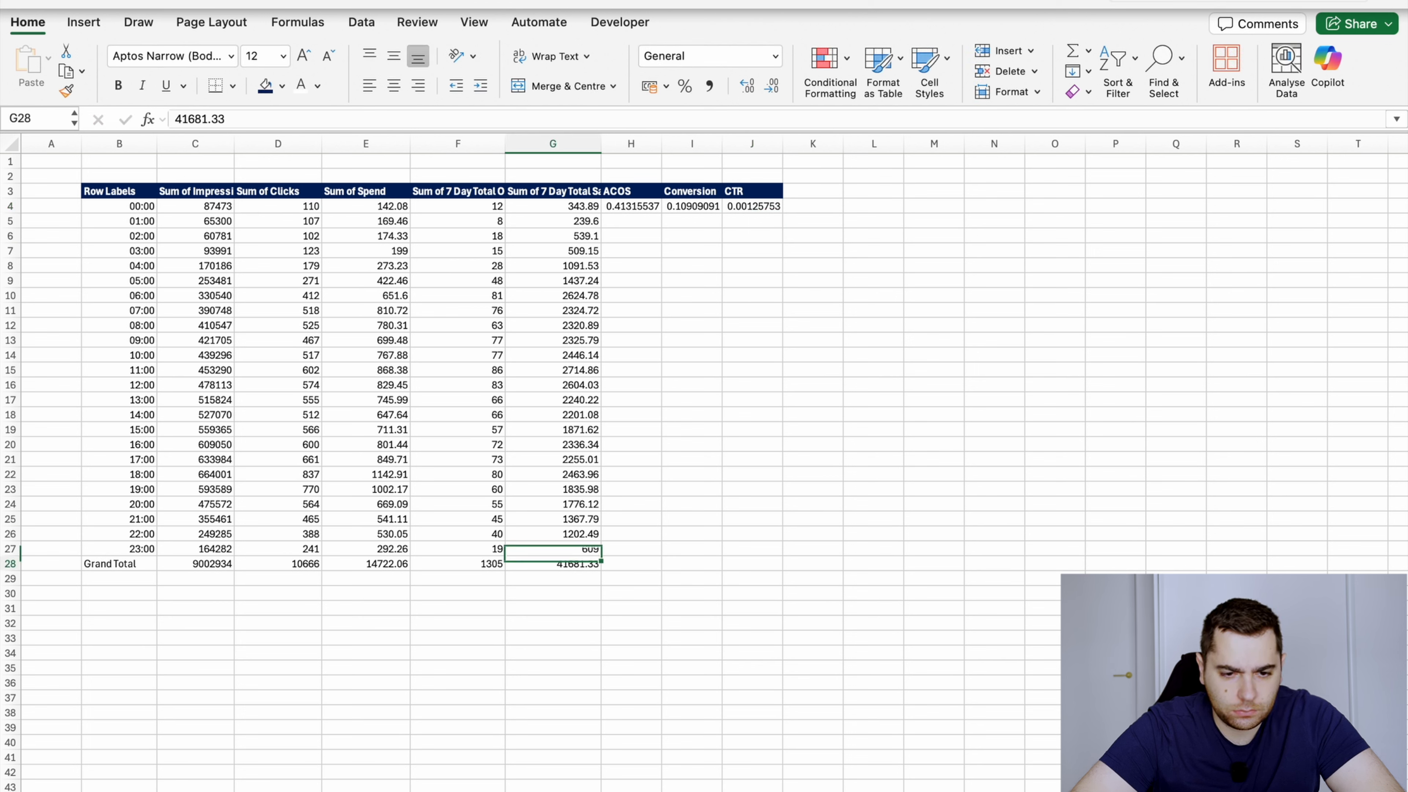
key("Up")
key("ctrl+Up")
key("Down")
key("Right")
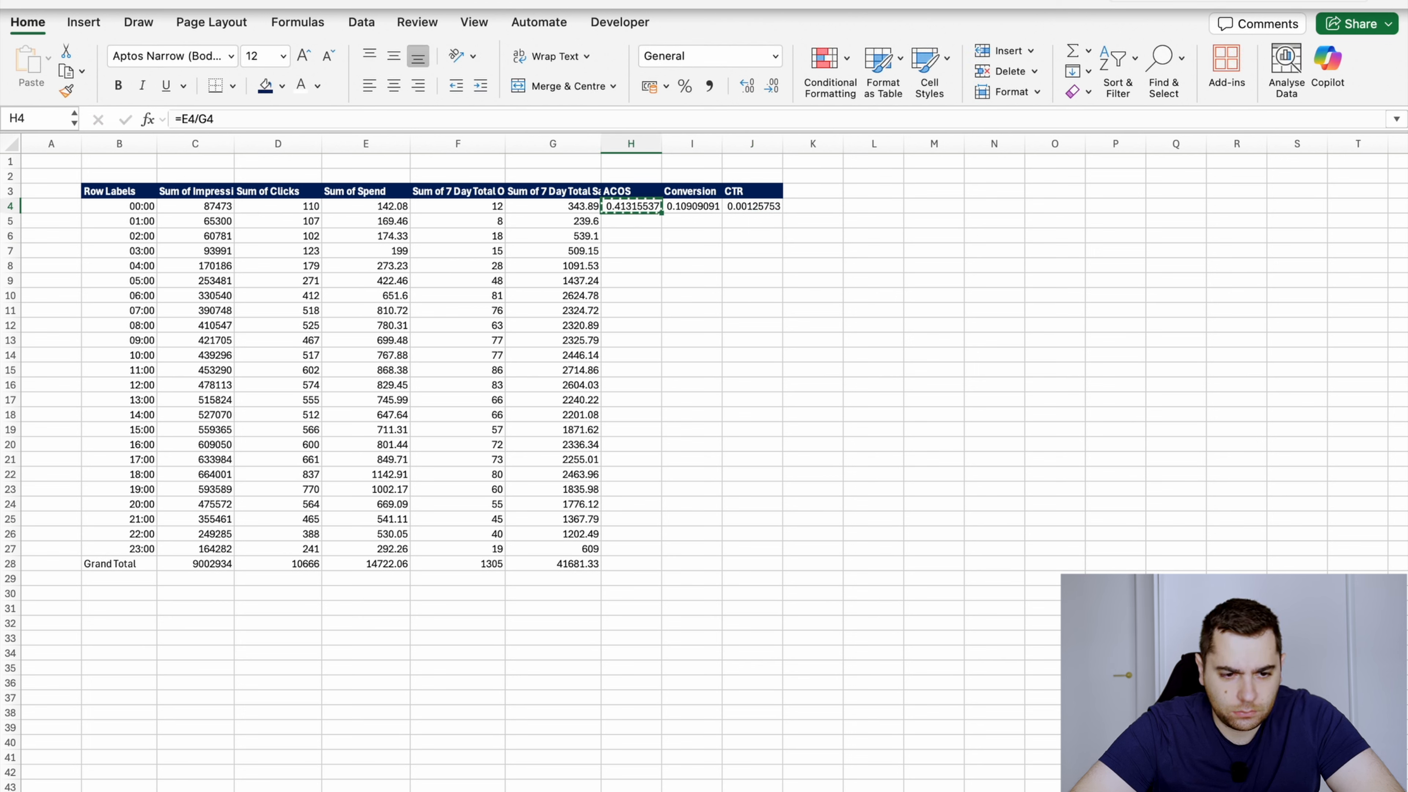
key("shift+Down")
key("shift+Down")
key("shift+Down")
key("shift+Down")
key("shift+Down")
key("shift+Down")
key("shift+Down")
key("shift+Down")
key("shift+Down")
key("shift+Down")
key("shift+Down")
key("shift+Down")
key("shift+Down")
key("shift+Down")
key("shift+Down")
key("shift+Down")
key("shift+Down")
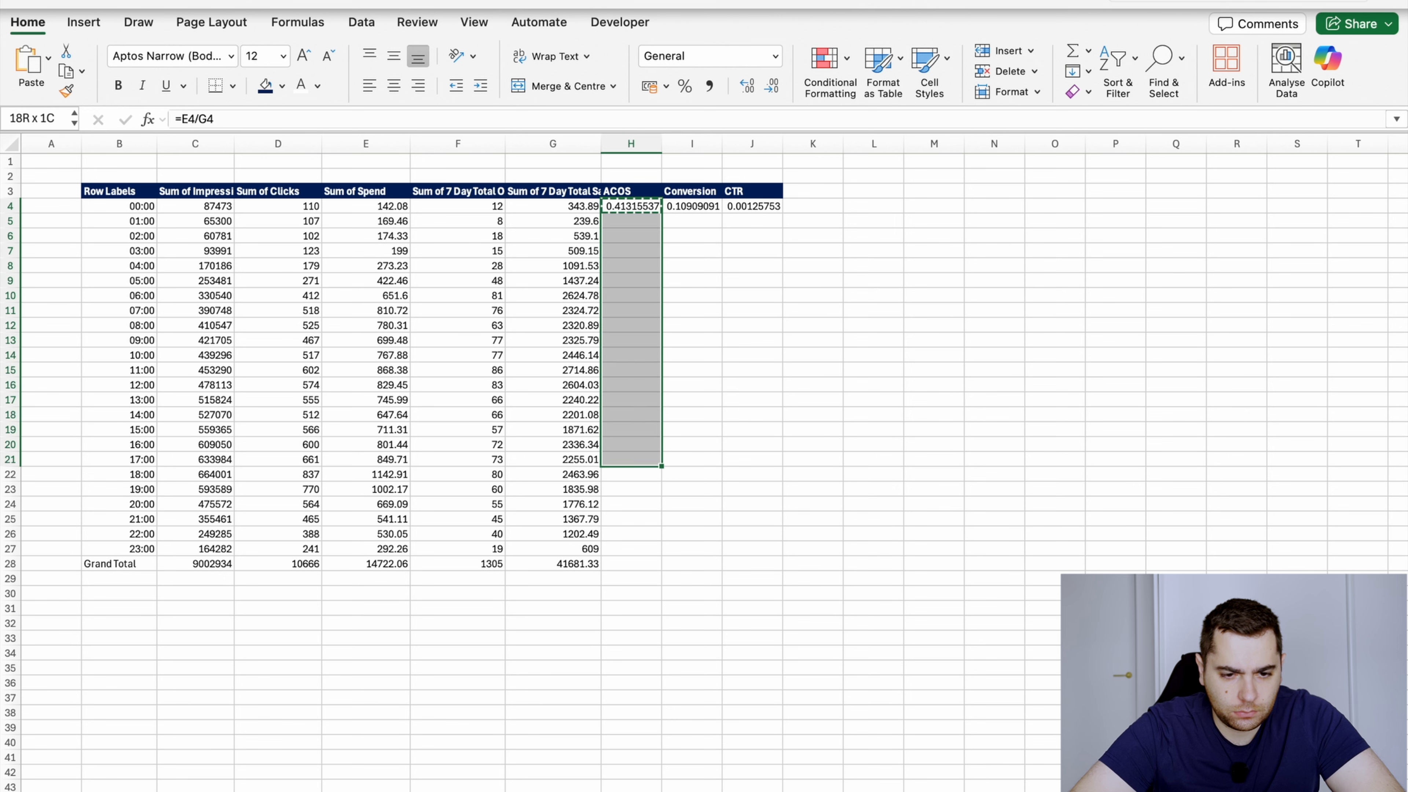
key("shift+Down")
key("shift+Down")
key("shift+Down")
key("shift+Down")
key("shift+Down")
key("shift+Down")
key("shift+Down")
key("ctrl+super+v")
key("Return")
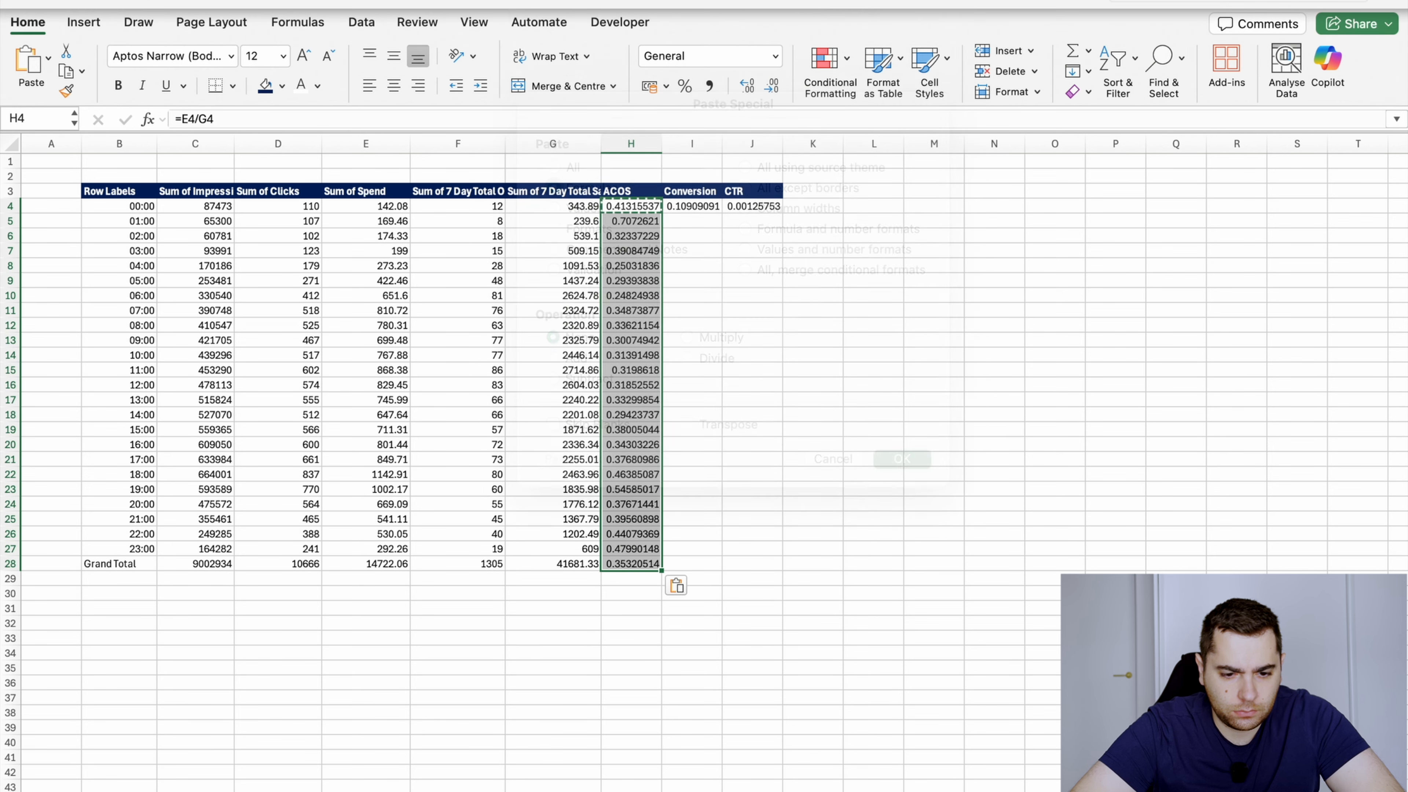
key("Escape")
Fill the Conversion and CTR formulas from I4 and J4 down to the Grand Total in row 28
key("Down")
key("ctrl+Down")
key("ctrl+Up")
key("Down")
key("Right")
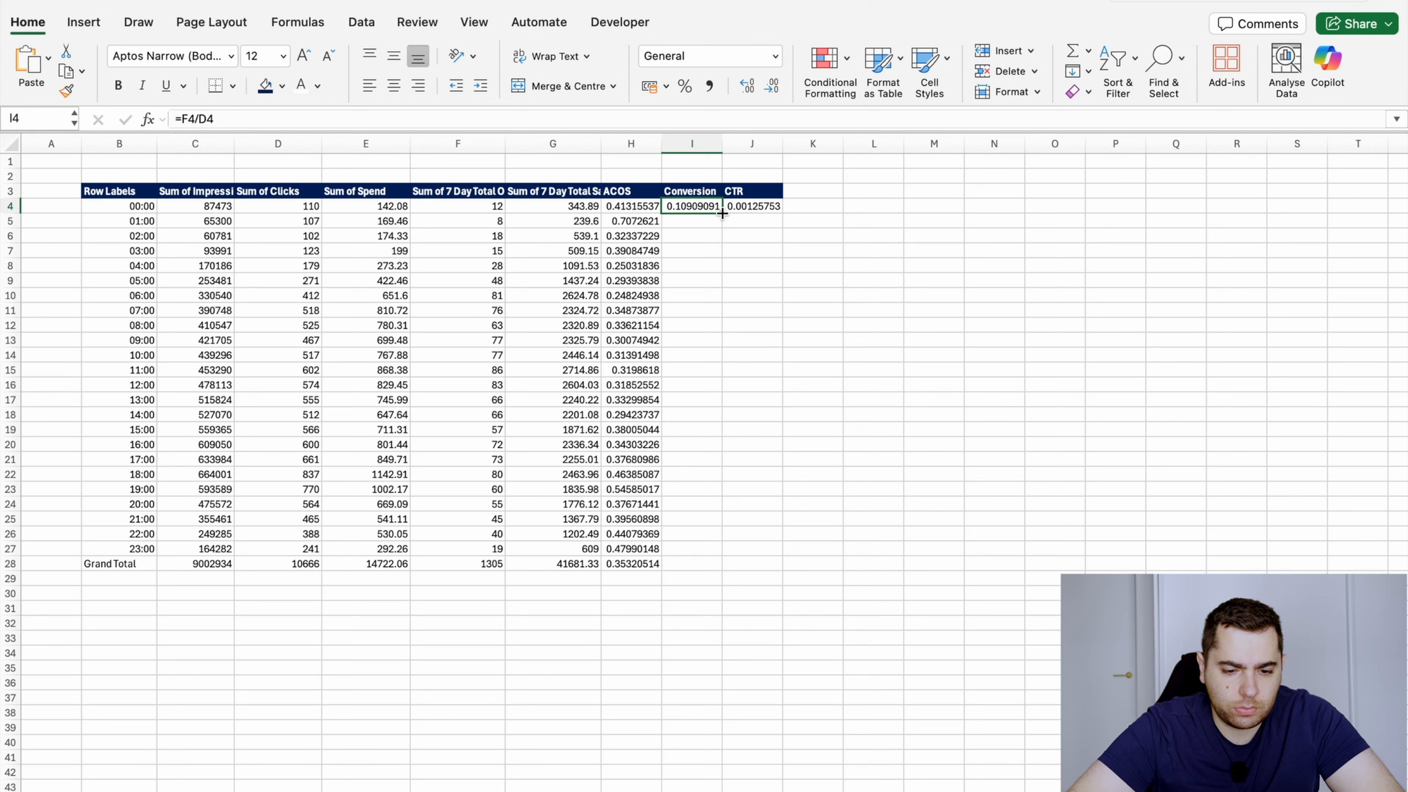
left_click_drag(722, 213, 704, 569)
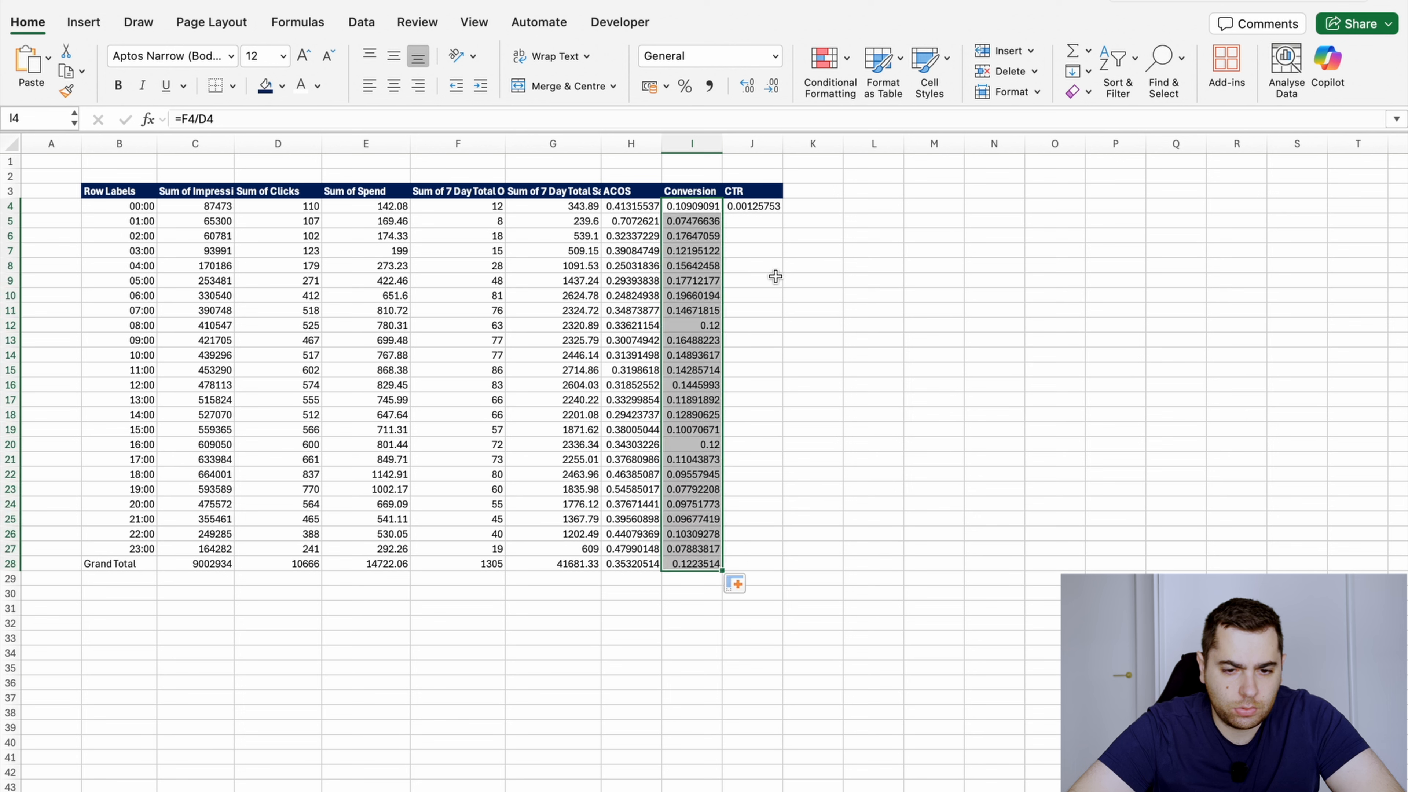
left_click(770, 206)
left_click_drag(784, 214, 784, 571)
left_click(735, 300)
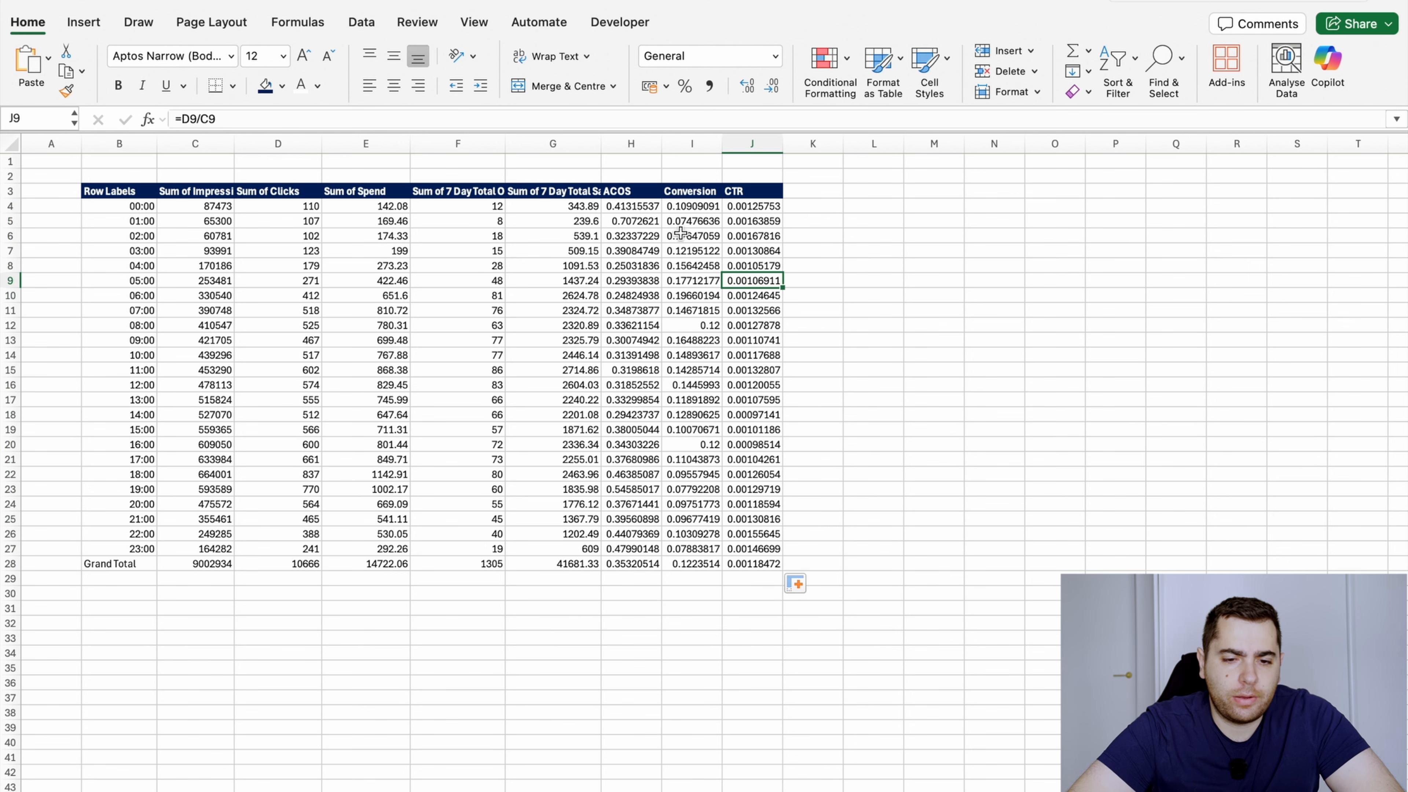
Format the ACOS, Conversion and CTR values in H4:J28 as percentages
left_click_drag(638, 208, 723, 434)
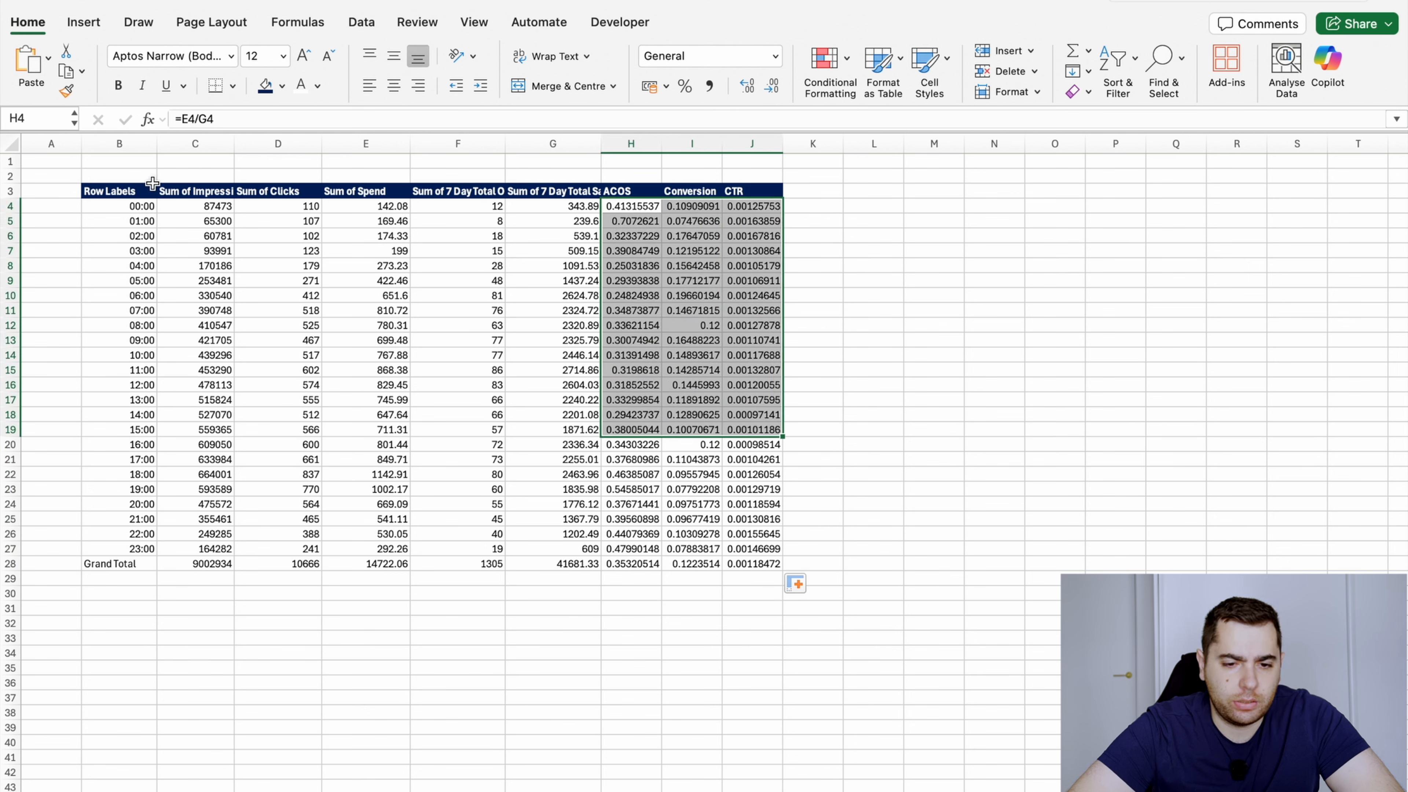
left_click_drag(152, 183, 776, 565)
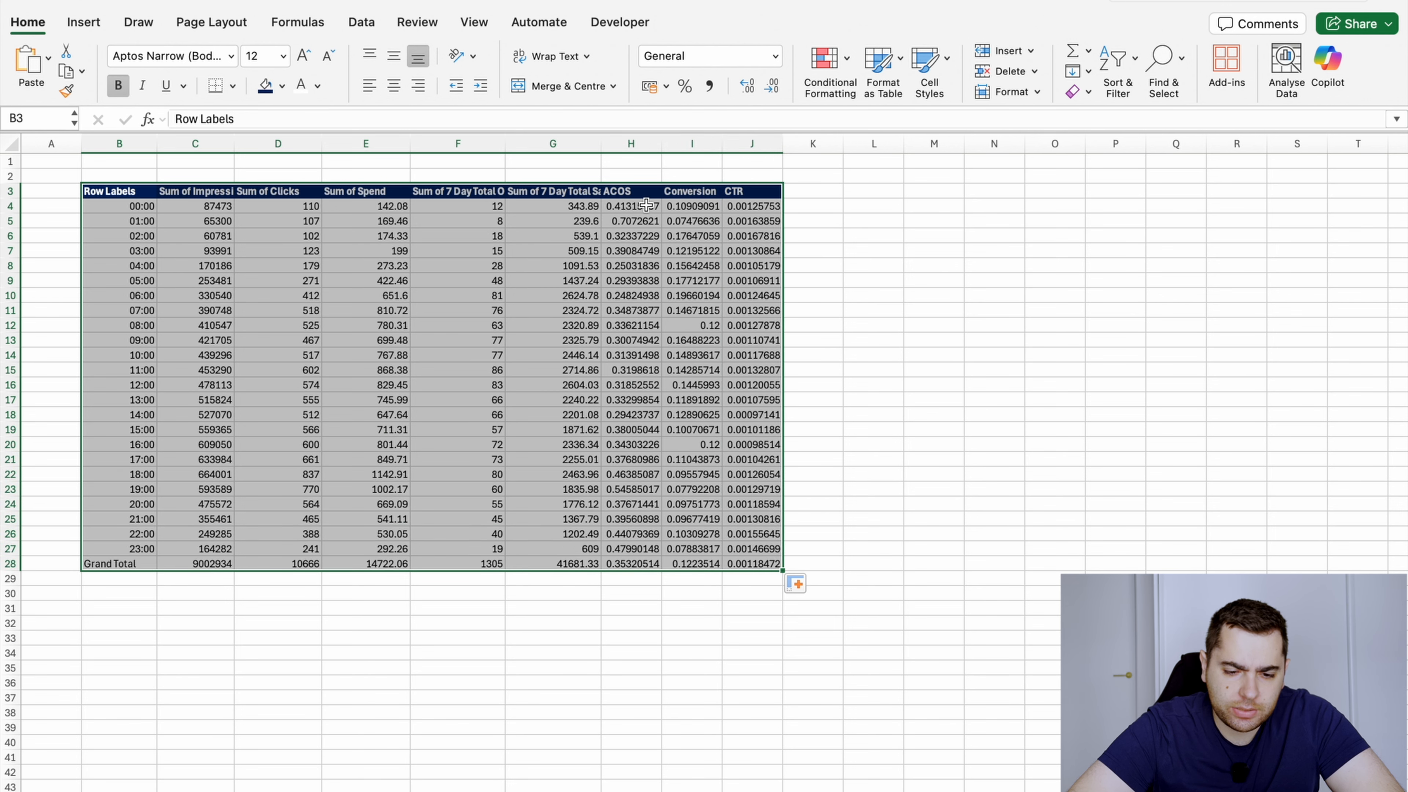
left_click_drag(647, 206, 770, 563)
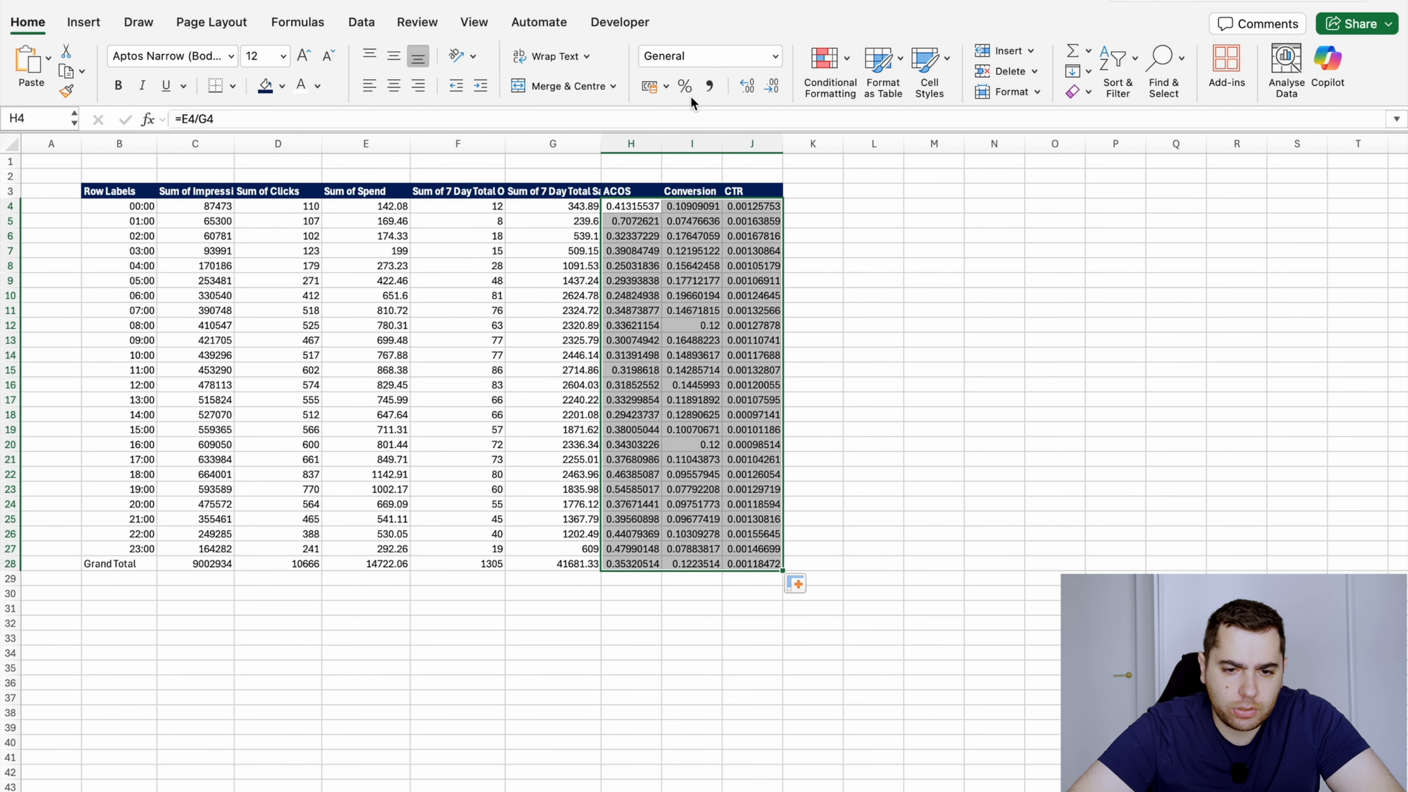
left_click(685, 86)
Show the CTR percentages with two decimal places and the Conversion percentages with one decimal place
left_click_drag(752, 206, 763, 569)
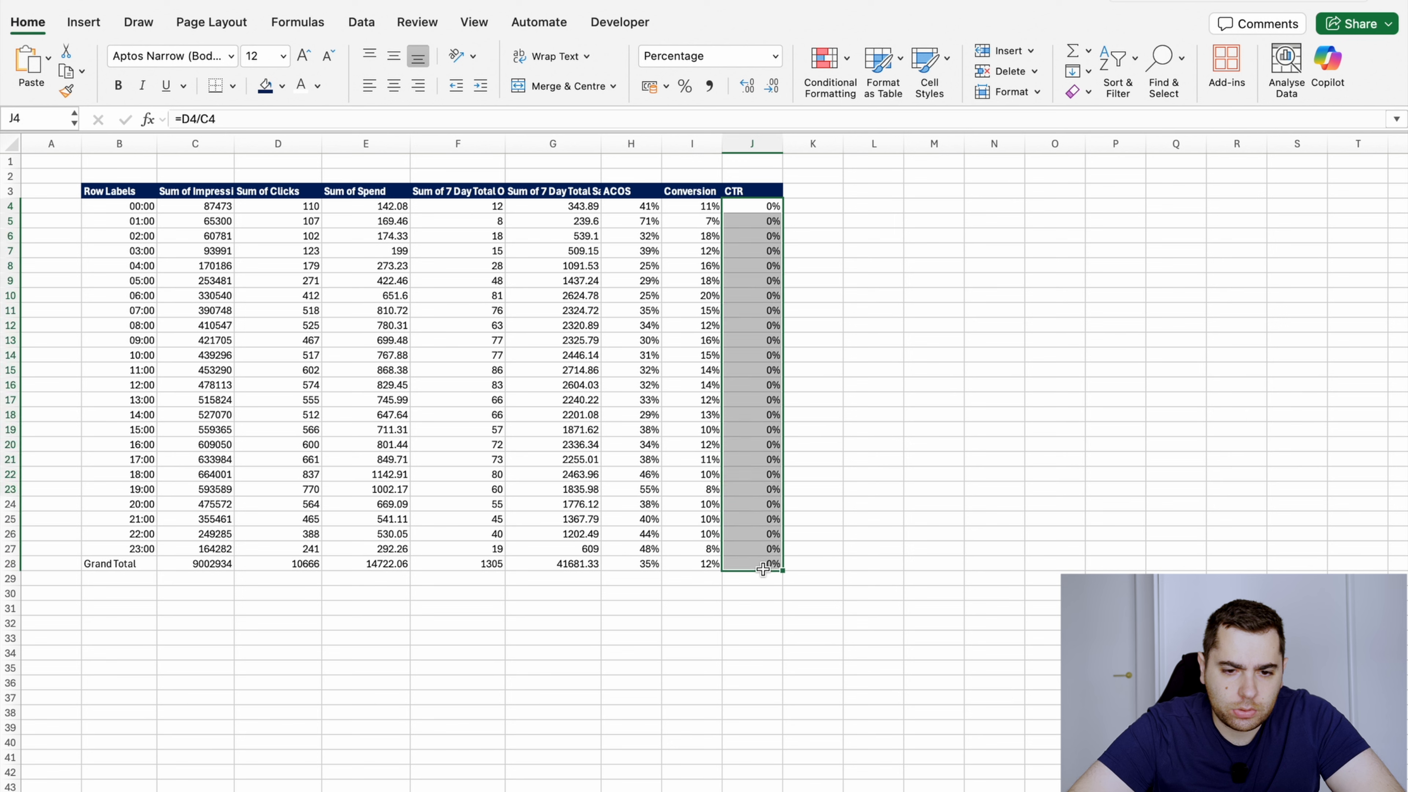
left_click(747, 86)
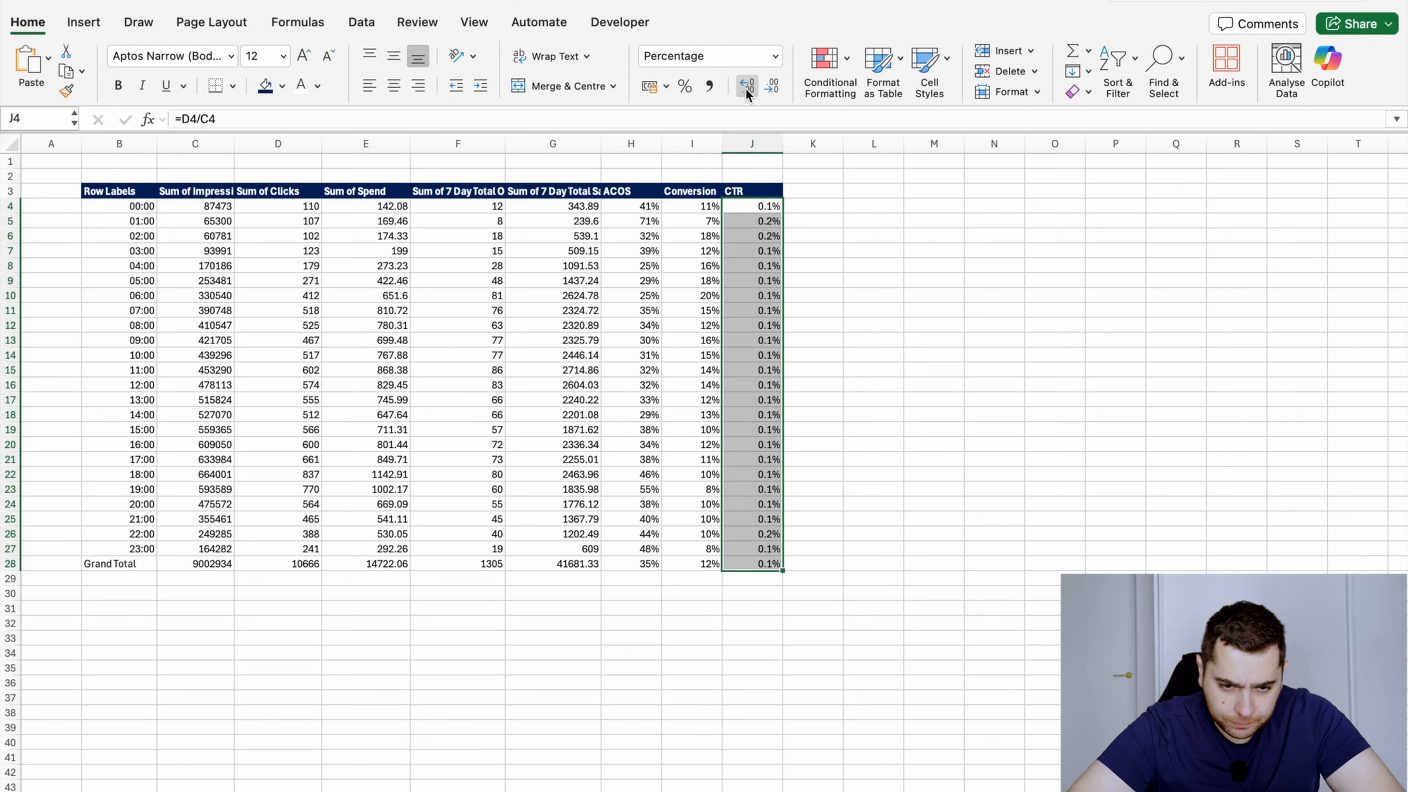
left_click(747, 85)
left_click_drag(699, 206, 692, 567)
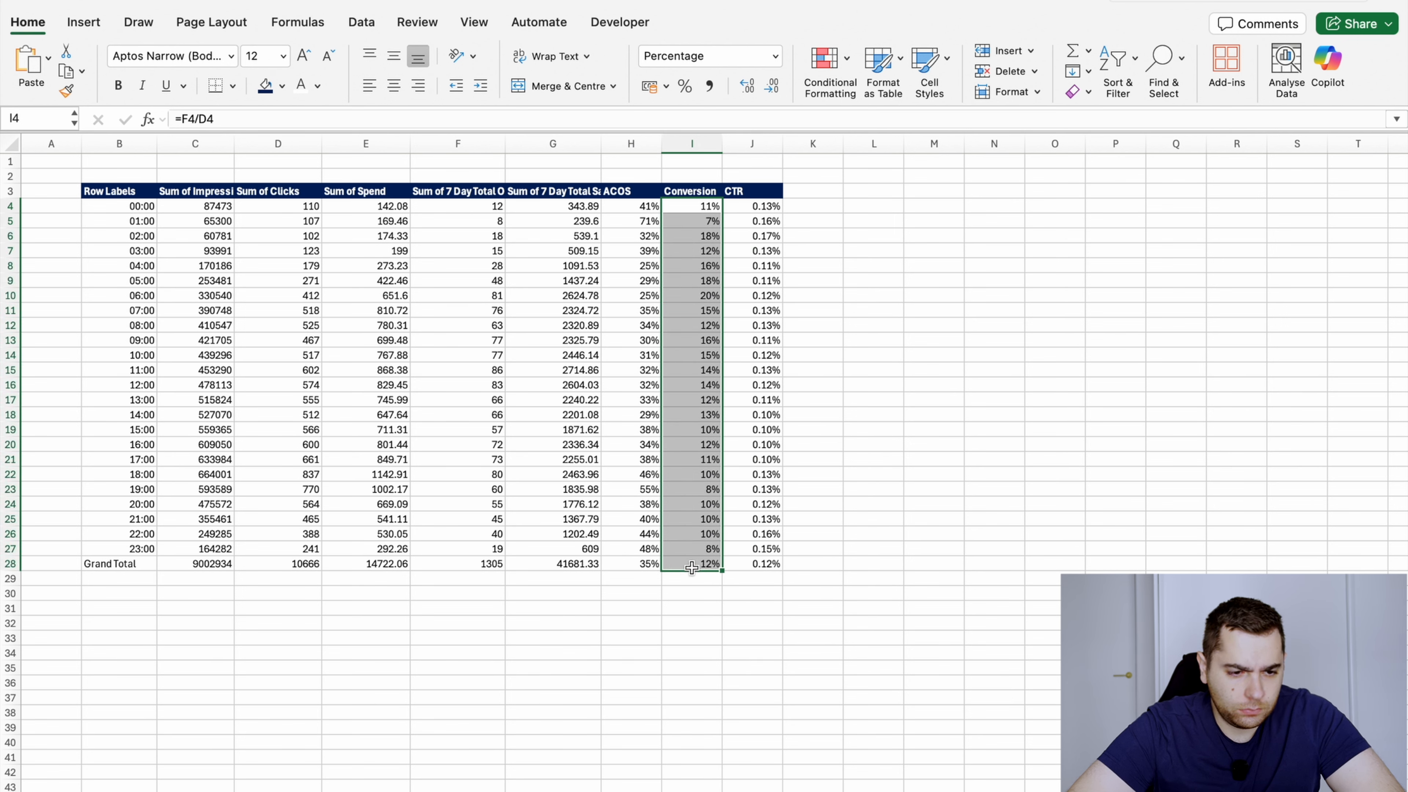
left_click(747, 86)
left_click(582, 281)
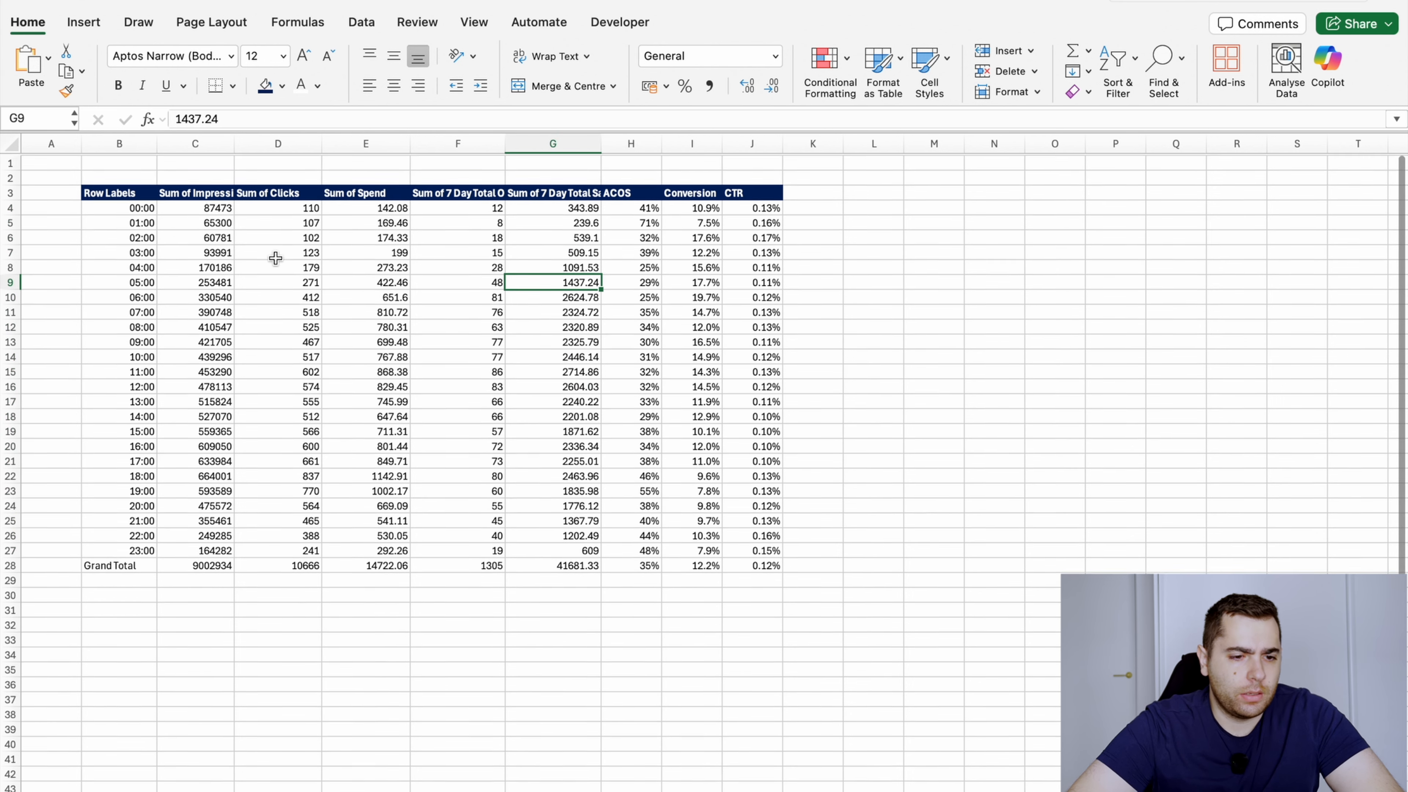
Add outside borders around the whole hourly table, B3:J28
left_click_drag(139, 193, 755, 566)
left_click(233, 86)
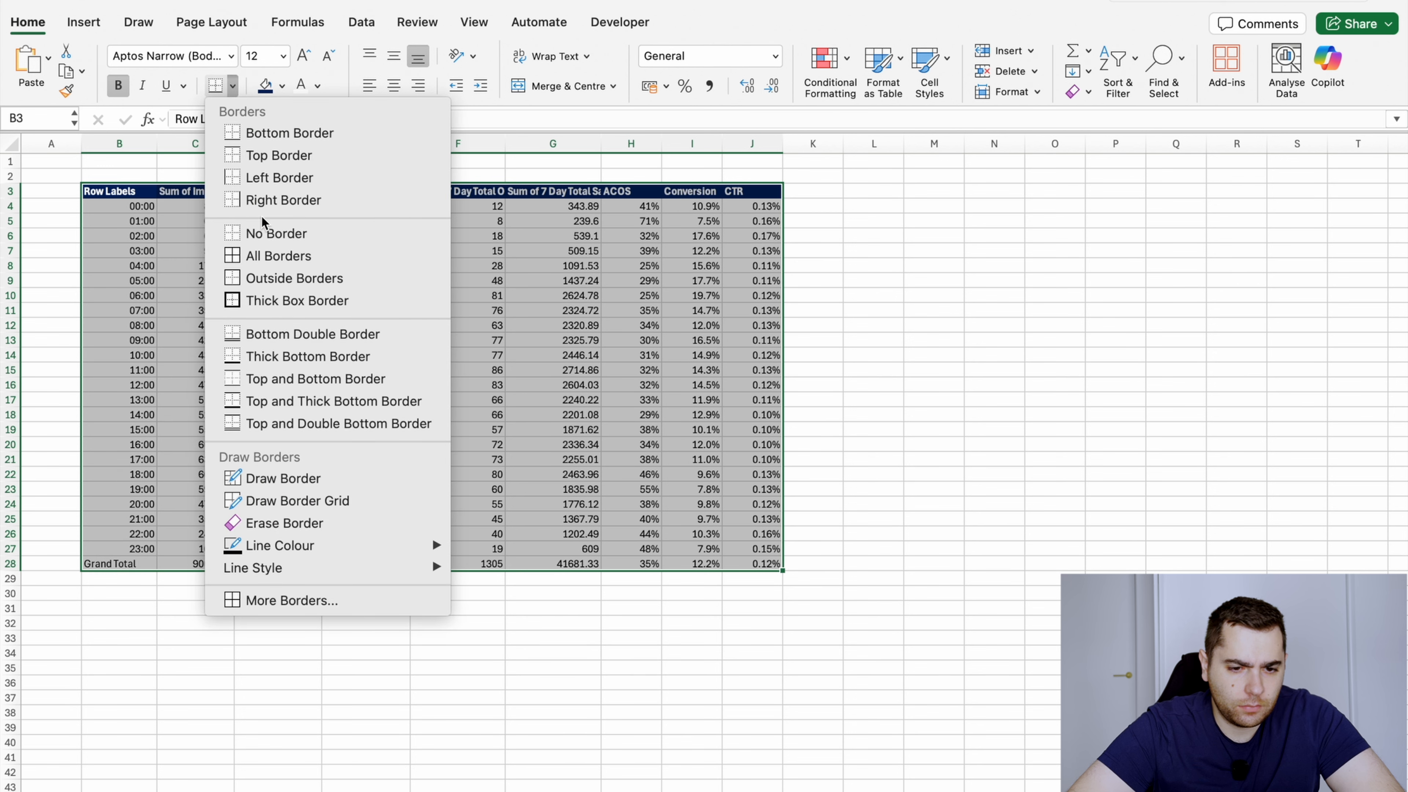
left_click(272, 277)
left_click(566, 268)
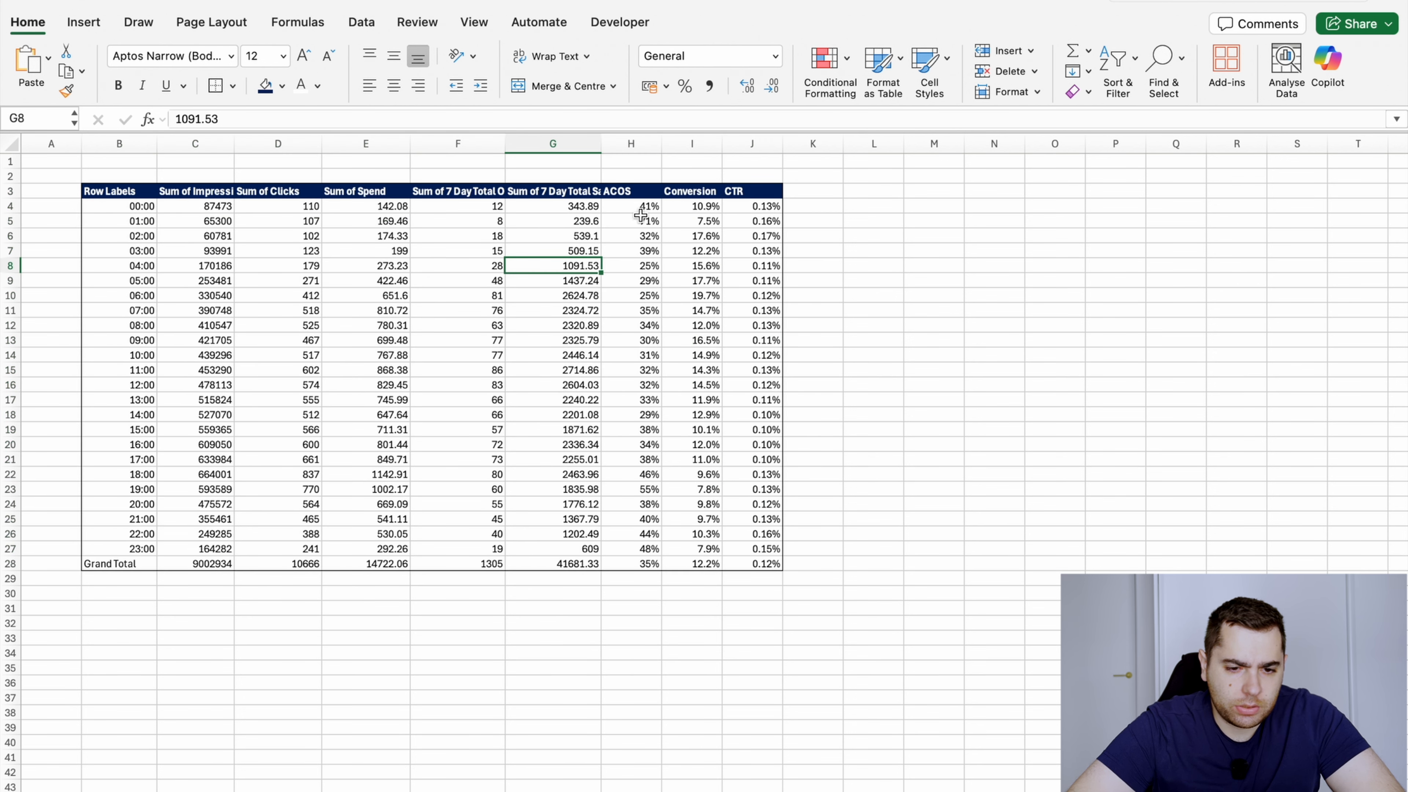
Apply the Red - Yellow - Green colour scale to the ACOS values in H4:H28 so that high ACOS is red
left_click(641, 218)
key("shift+Down")
key("shift+Down")
key("shift+Down")
key("shift+Down")
left_click_drag(644, 205, 653, 568)
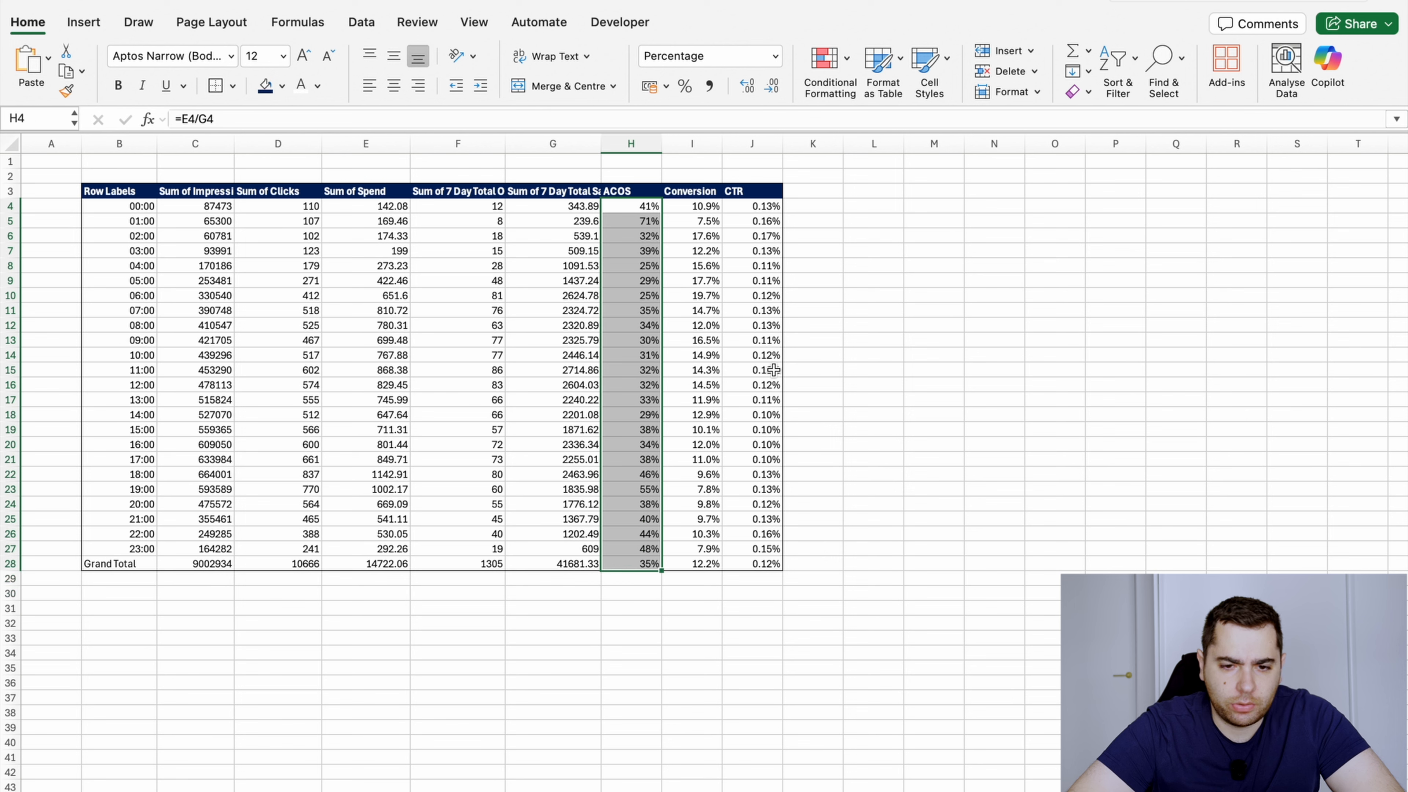
left_click(835, 62)
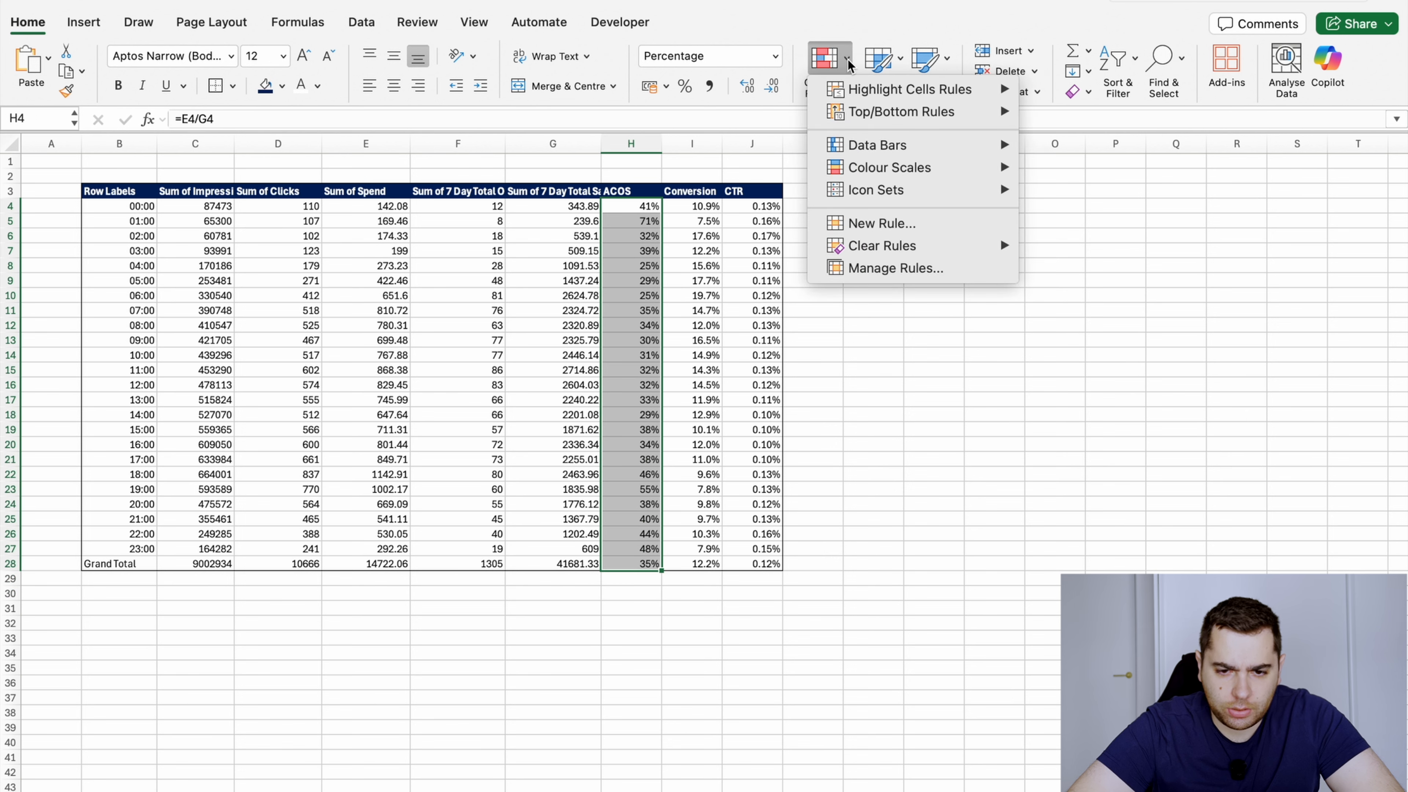
mouse_move(871, 110)
left_click(836, 65)
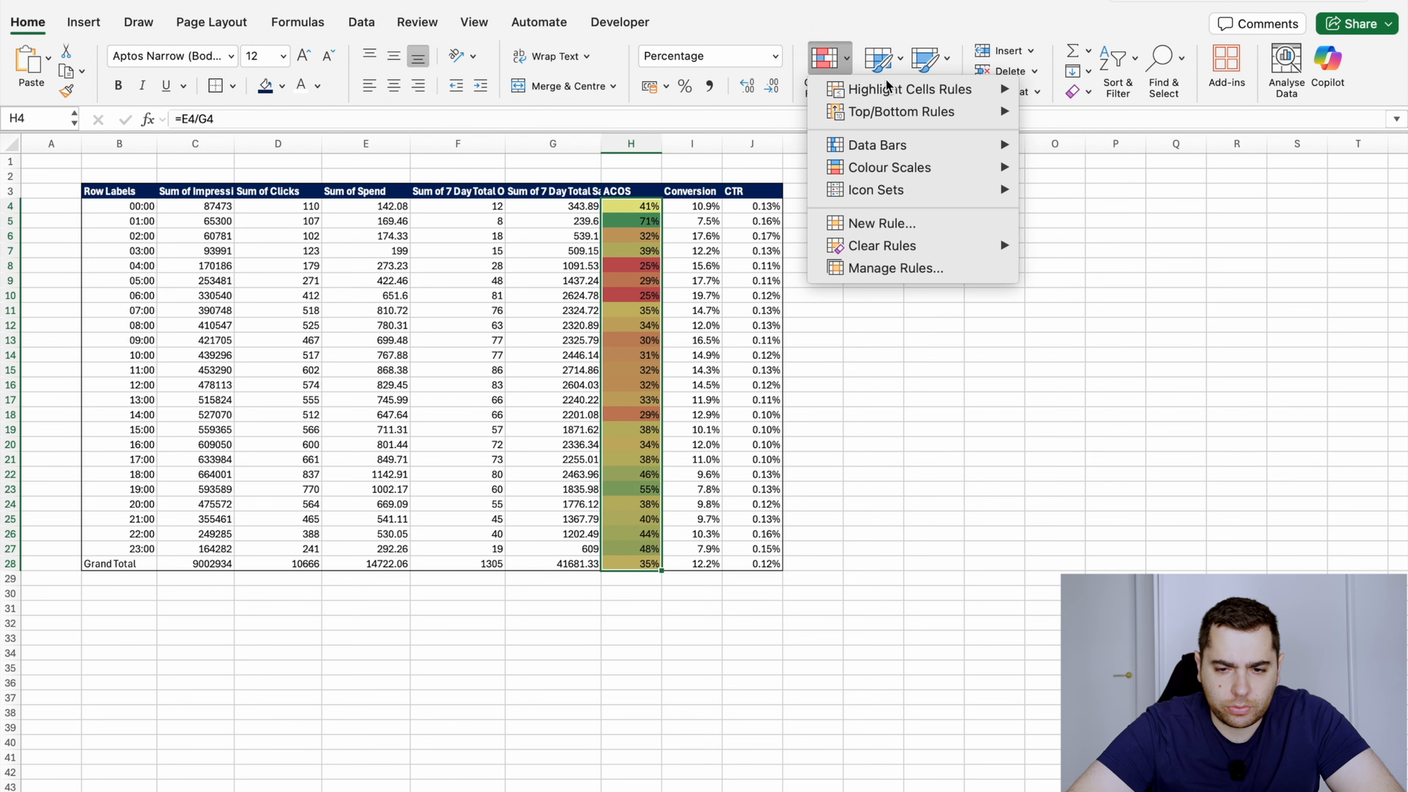
mouse_move(1005, 176)
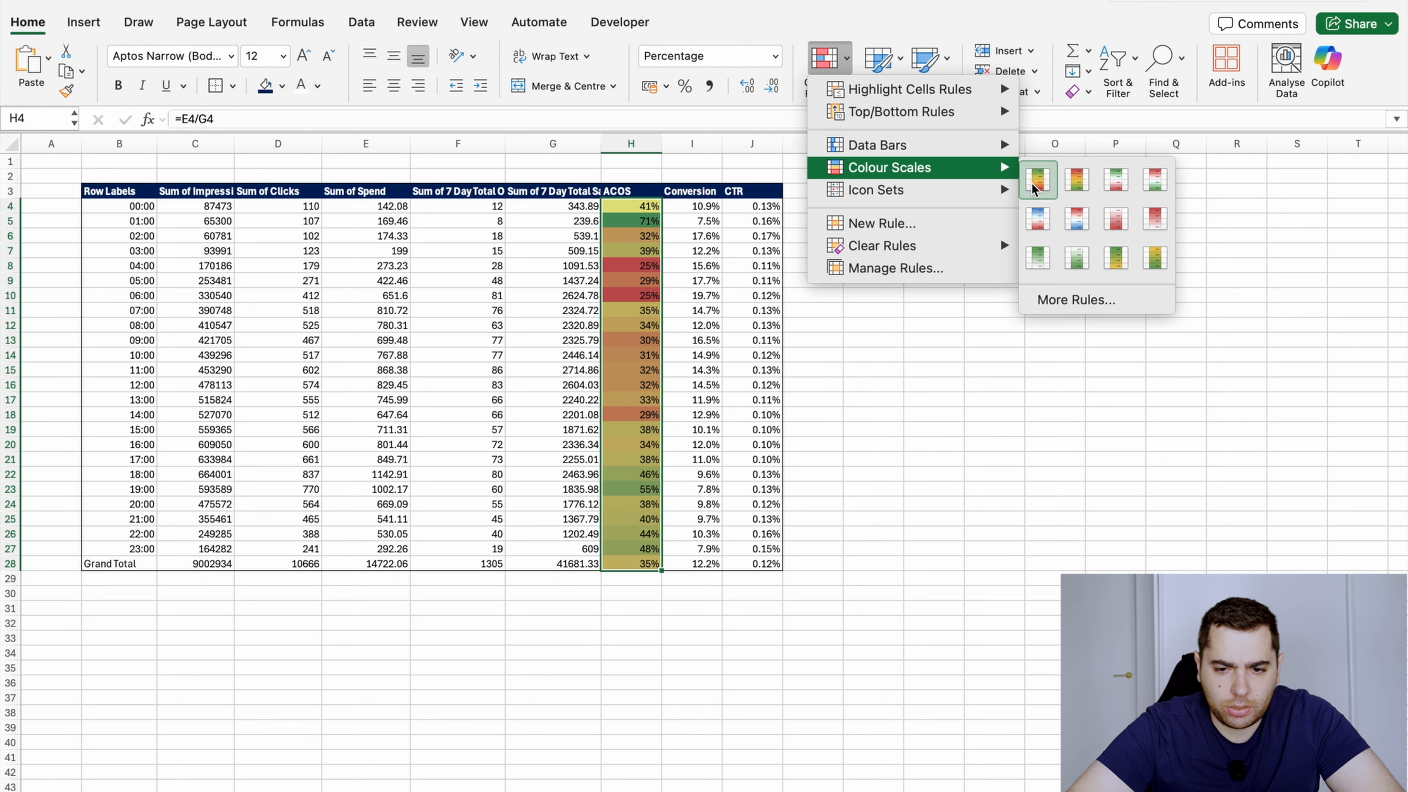
left_click(1085, 186)
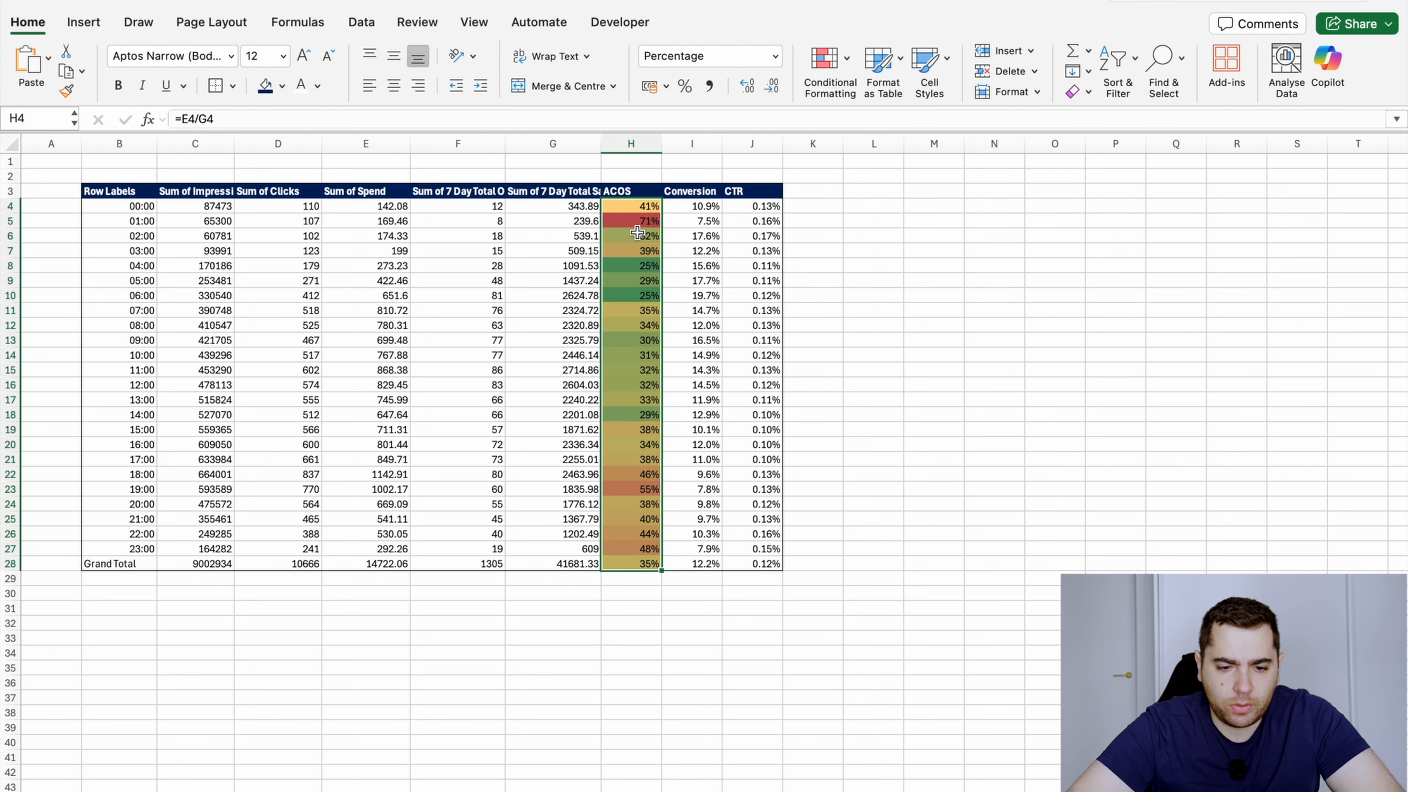
left_click(640, 414)
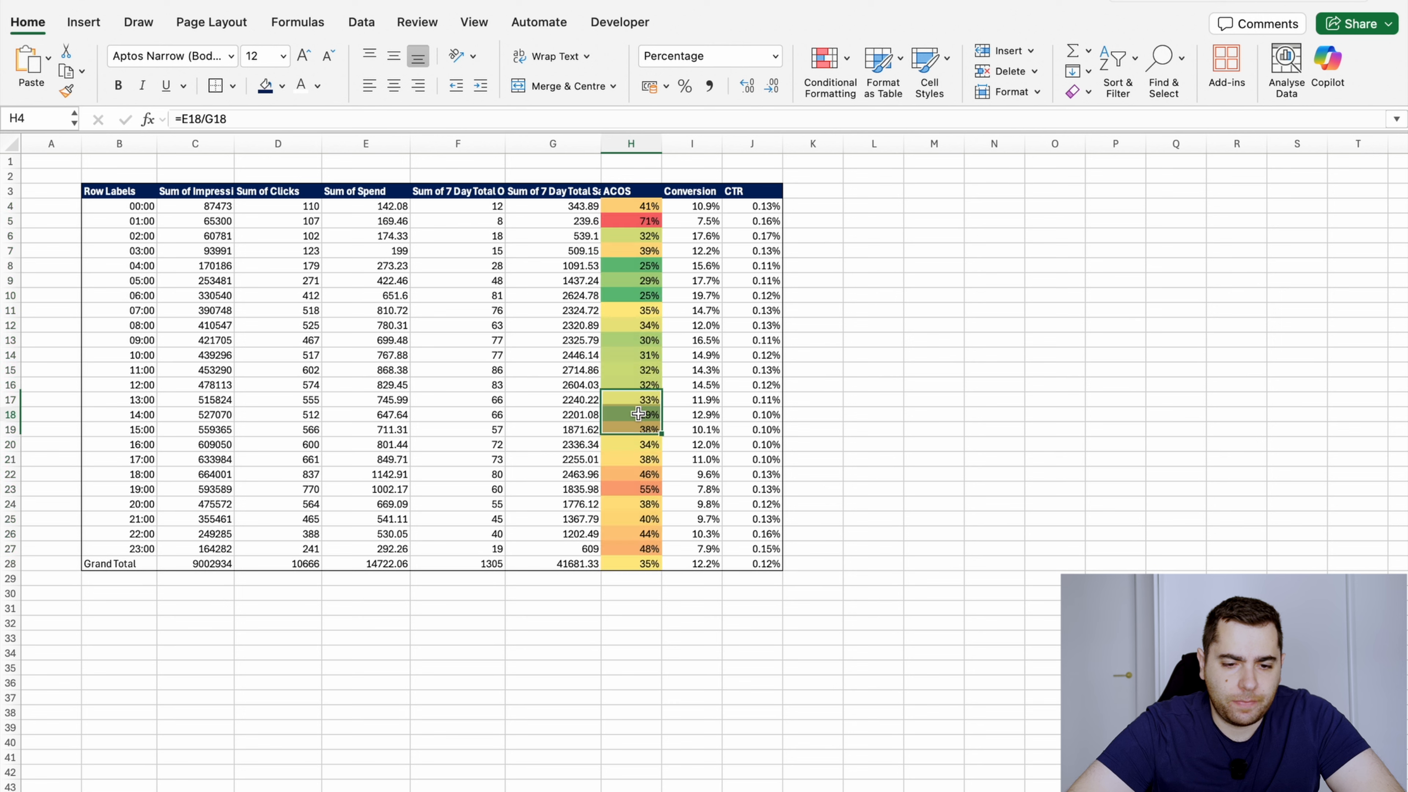
left_click(635, 296)
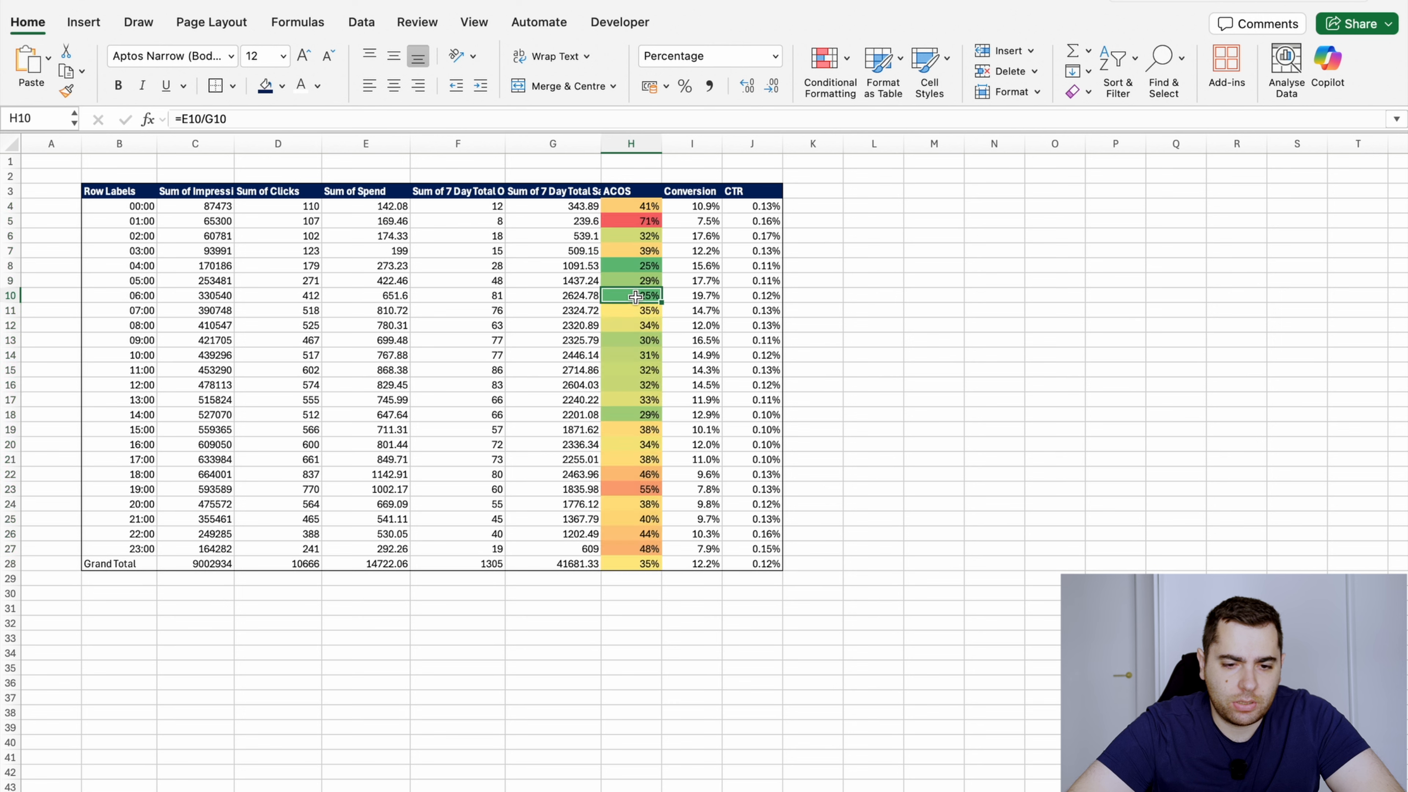
left_click(646, 221)
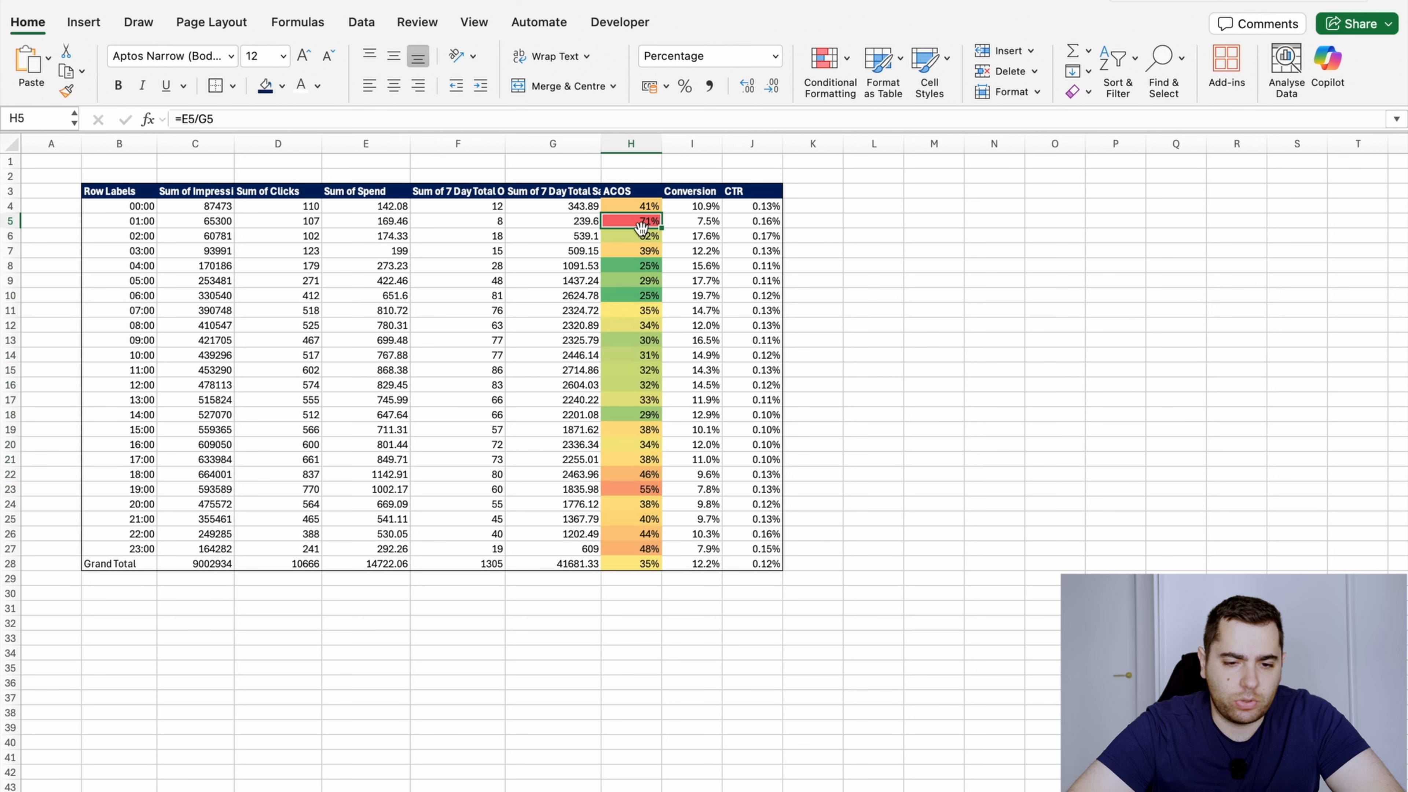
Apply the Green - Yellow - Red colour scale to the Conversion values in I4:I28 so that high conversion is green
left_click_drag(637, 535, 700, 566)
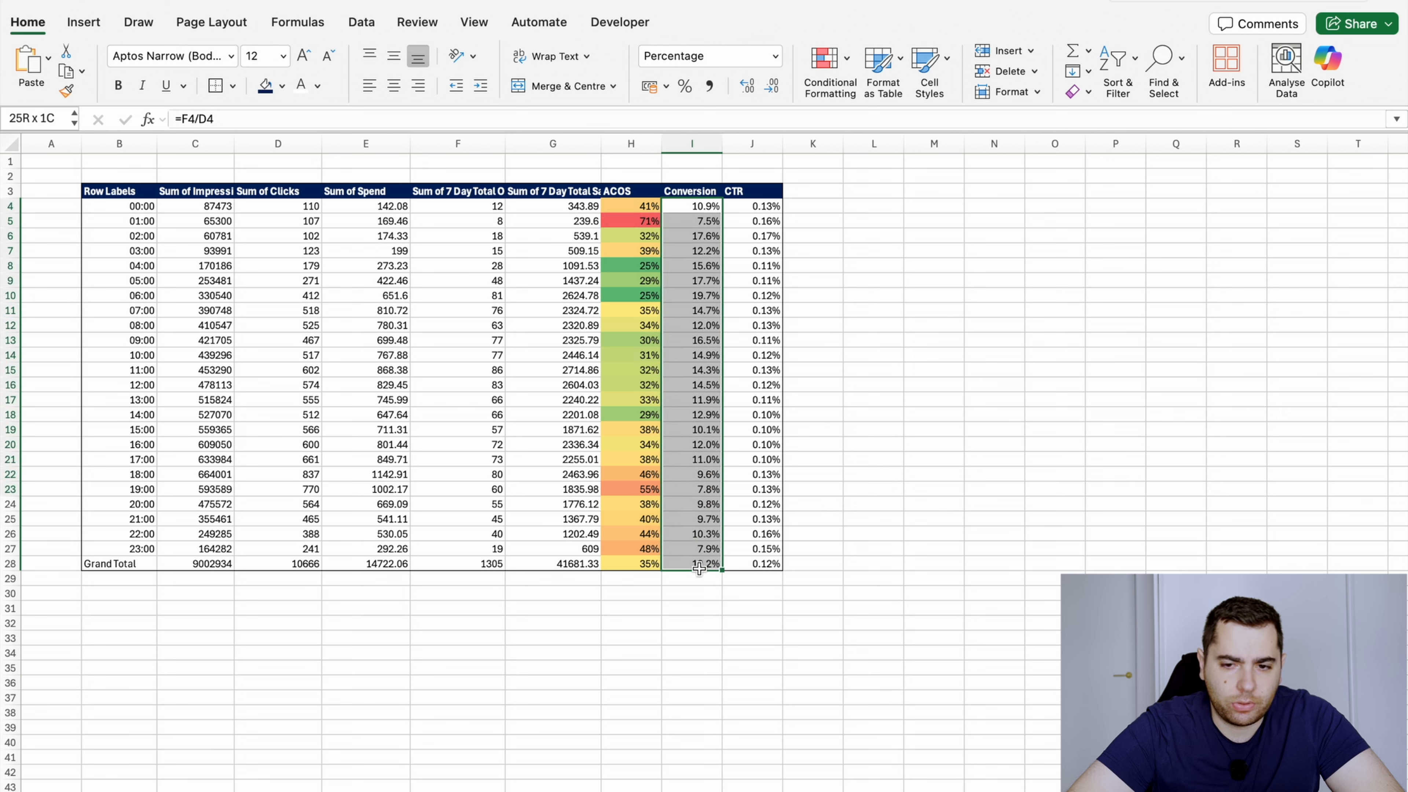
left_click(1115, 65)
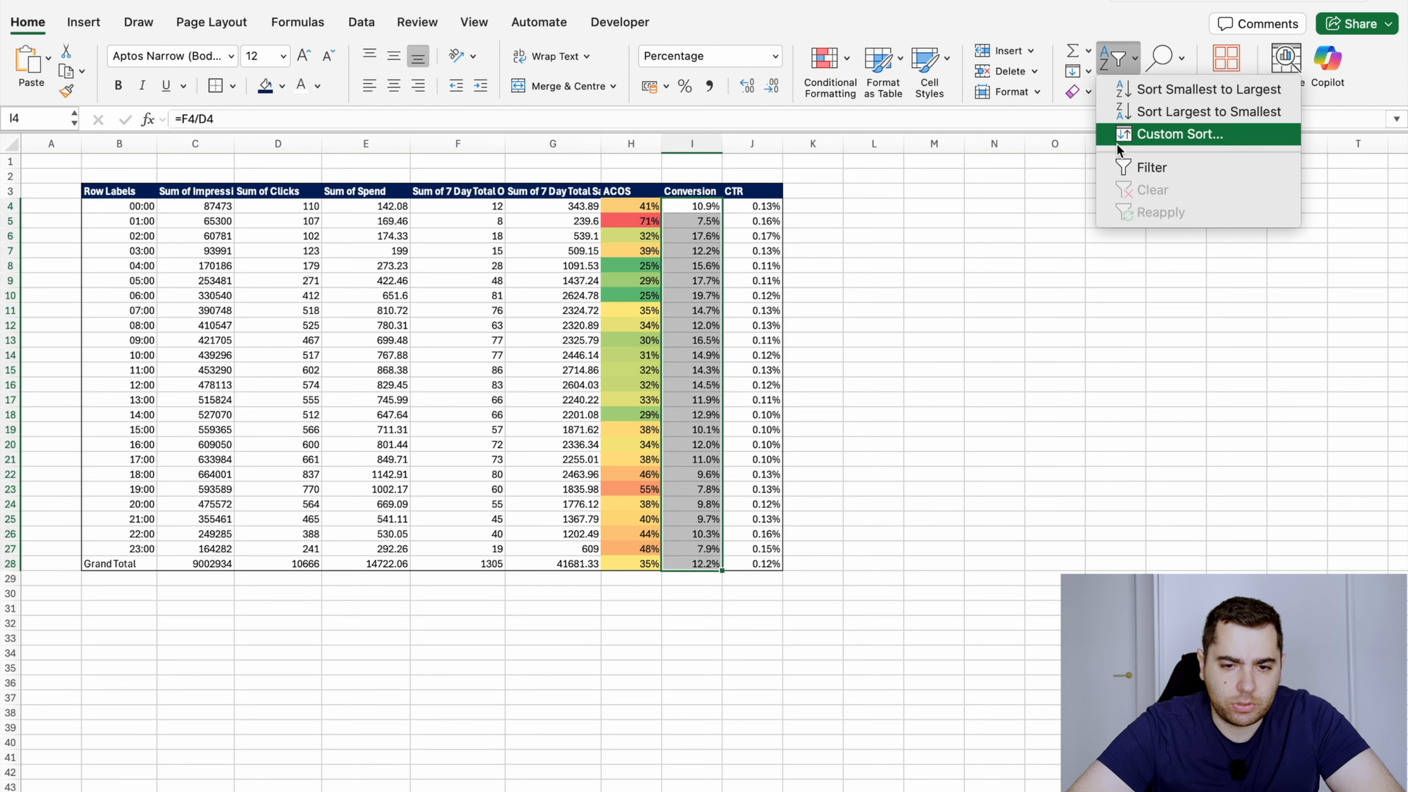
left_click(826, 60)
left_click(827, 61)
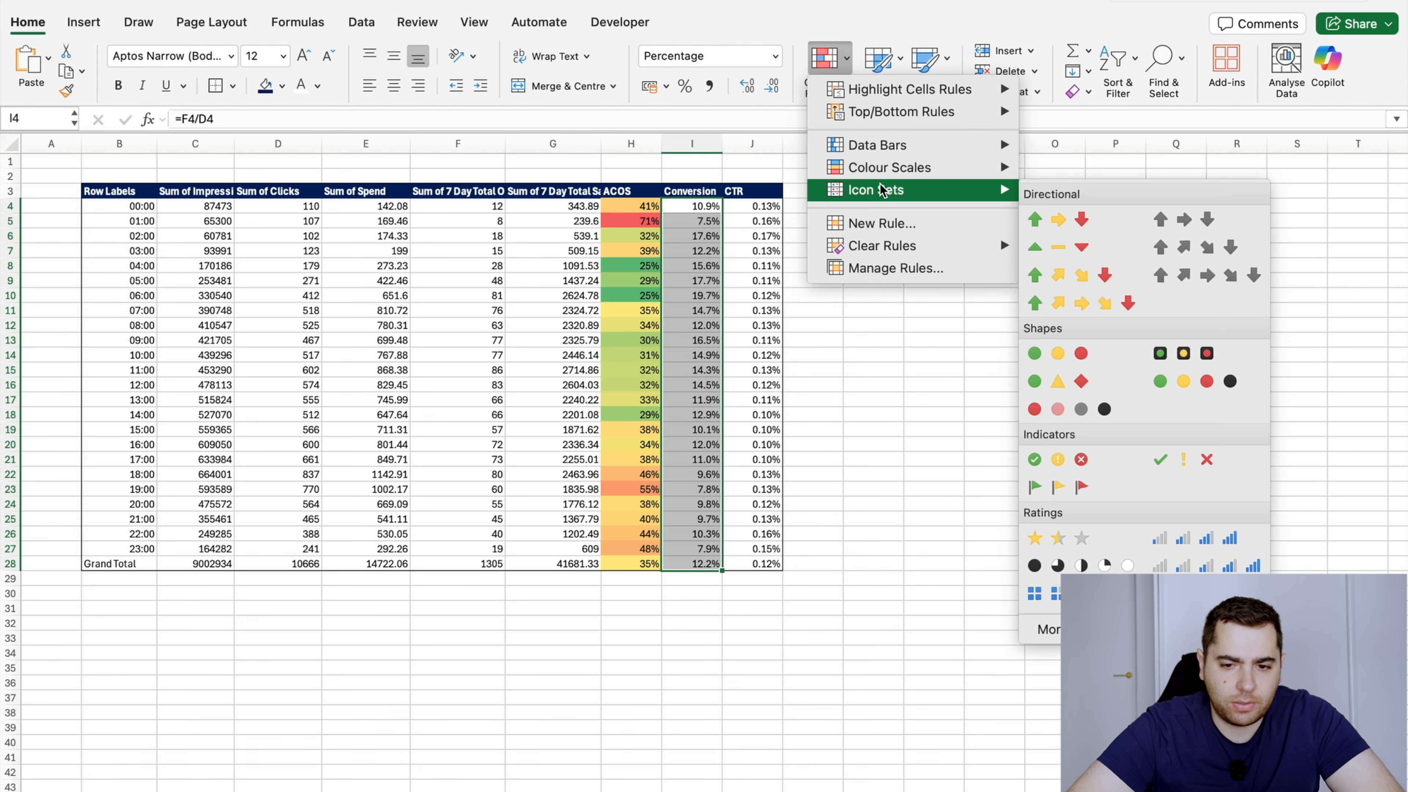
mouse_move(987, 167)
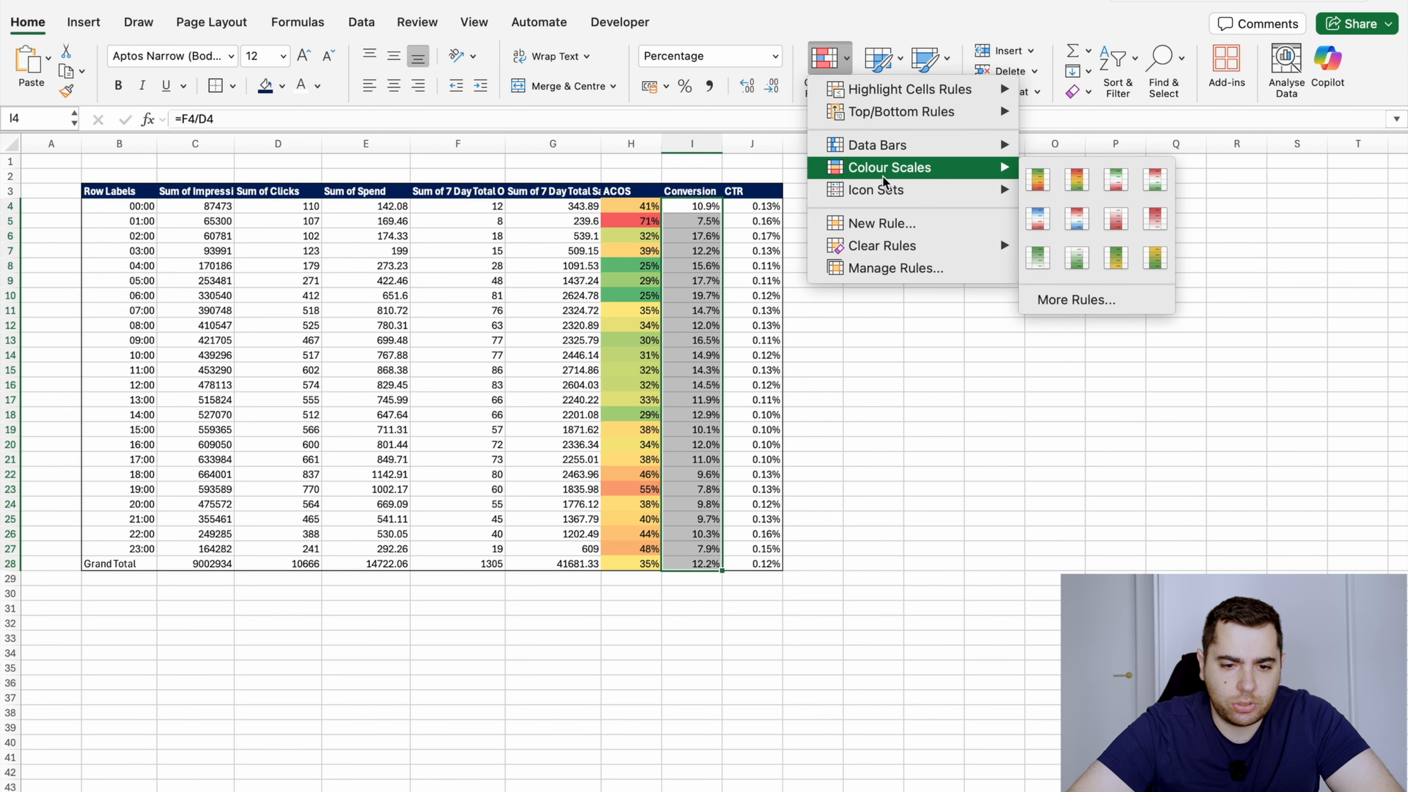
left_click(1040, 180)
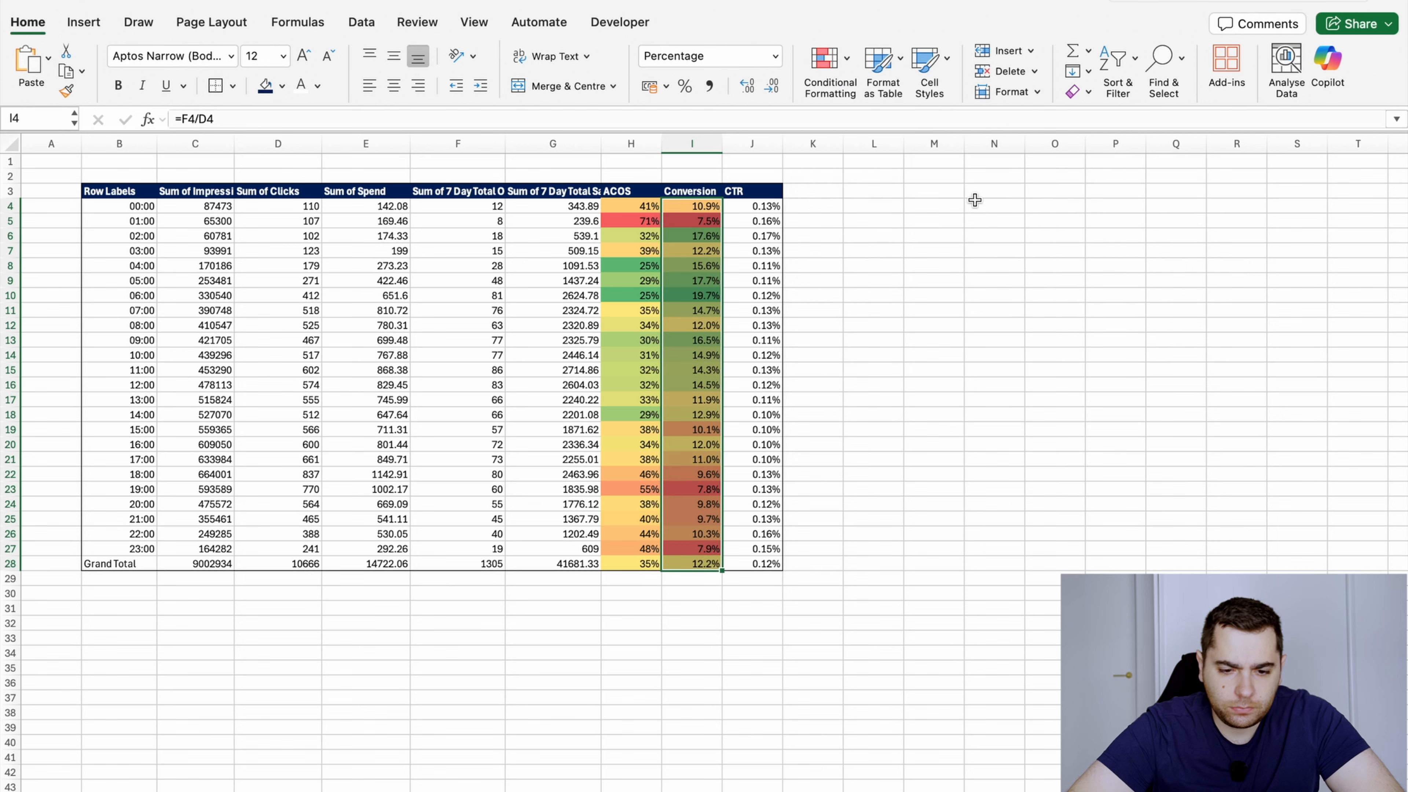
Apply the Green - Yellow - Red colour scale to the CTR values in J4:J28 so that high CTR is green
left_click_drag(768, 206, 760, 564)
left_click(816, 71)
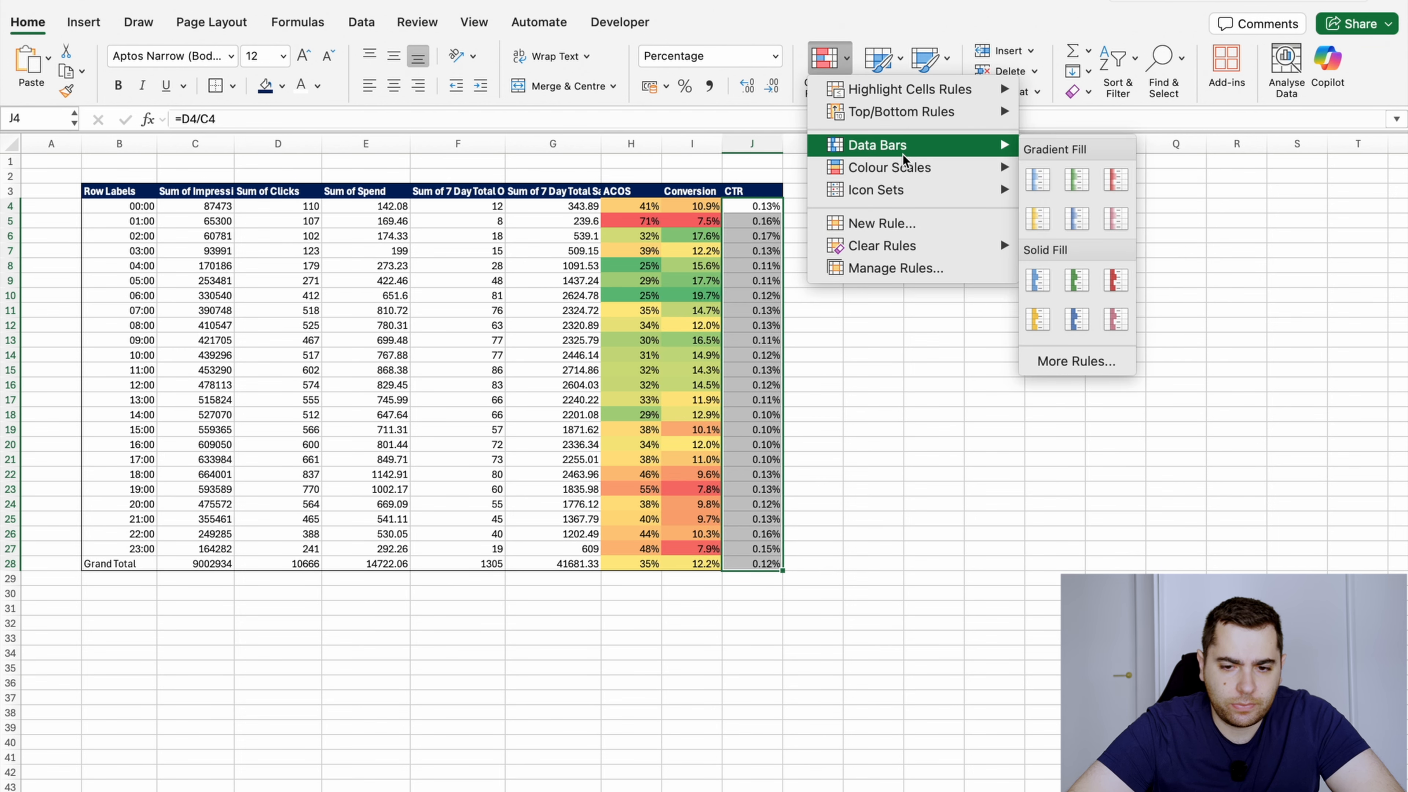
mouse_move(976, 167)
left_click(1052, 185)
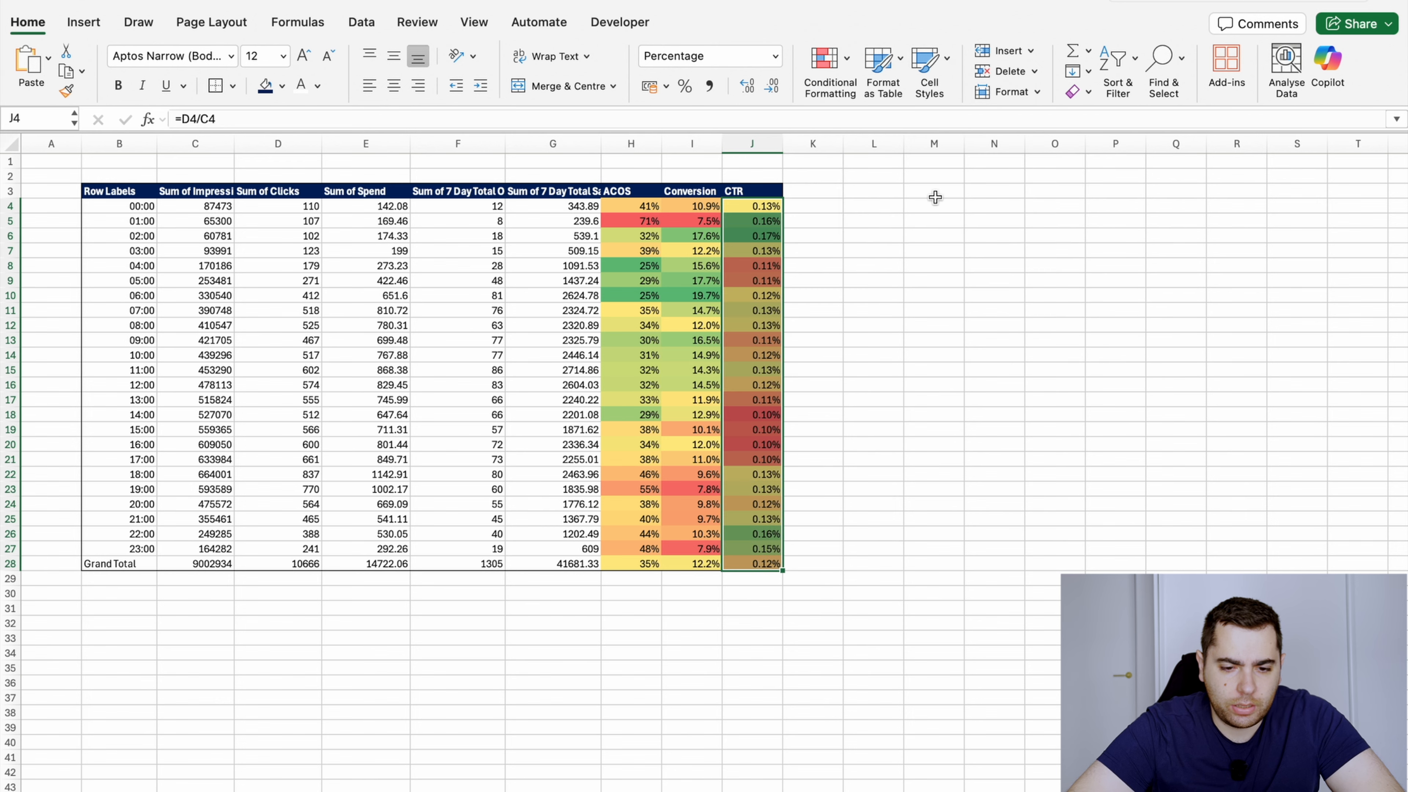
left_click(775, 206)
left_click_drag(776, 206, 779, 564)
left_click(805, 506)
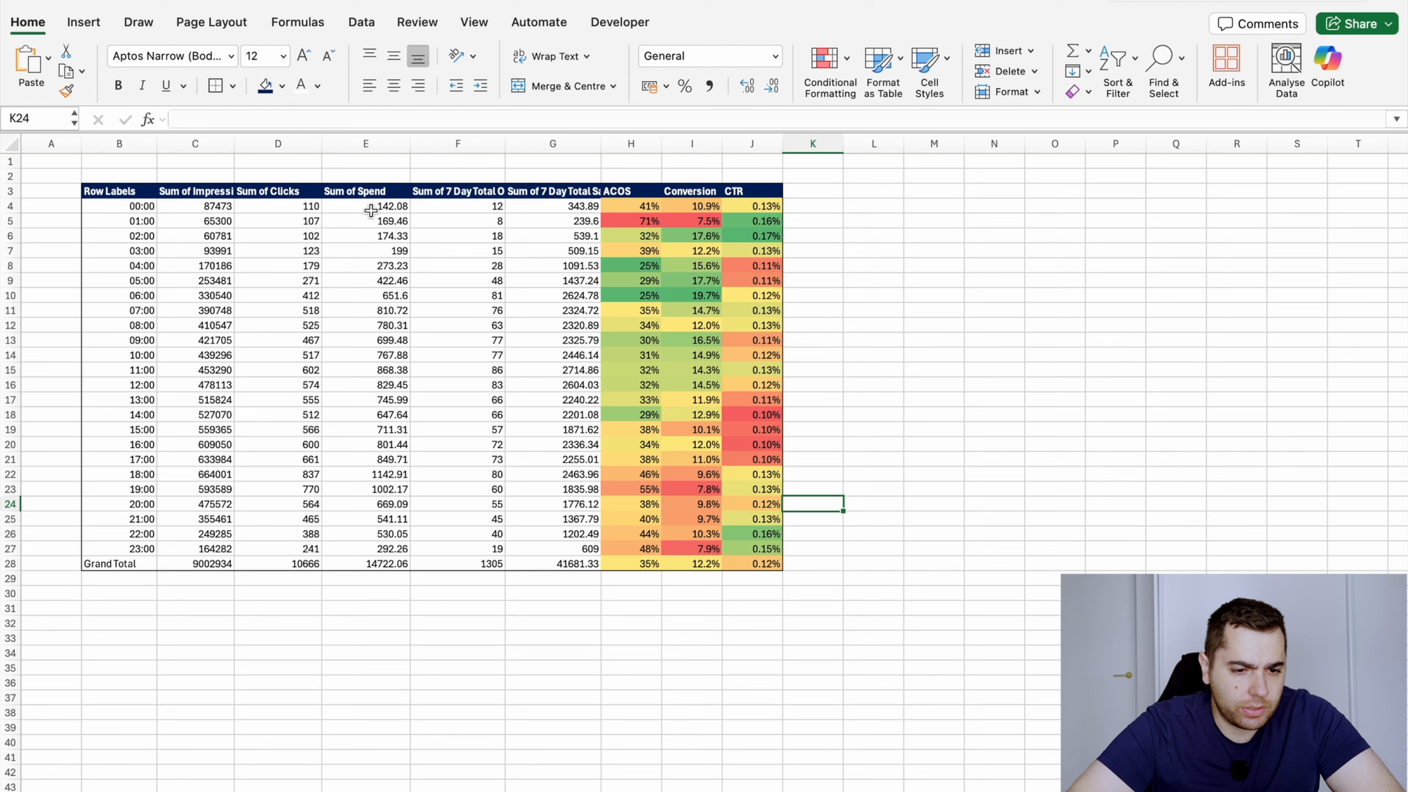
Apply the Green - White colour scale to the hourly Spend values in E4:E27, leaving out the grand total
left_click_drag(372, 207, 366, 551)
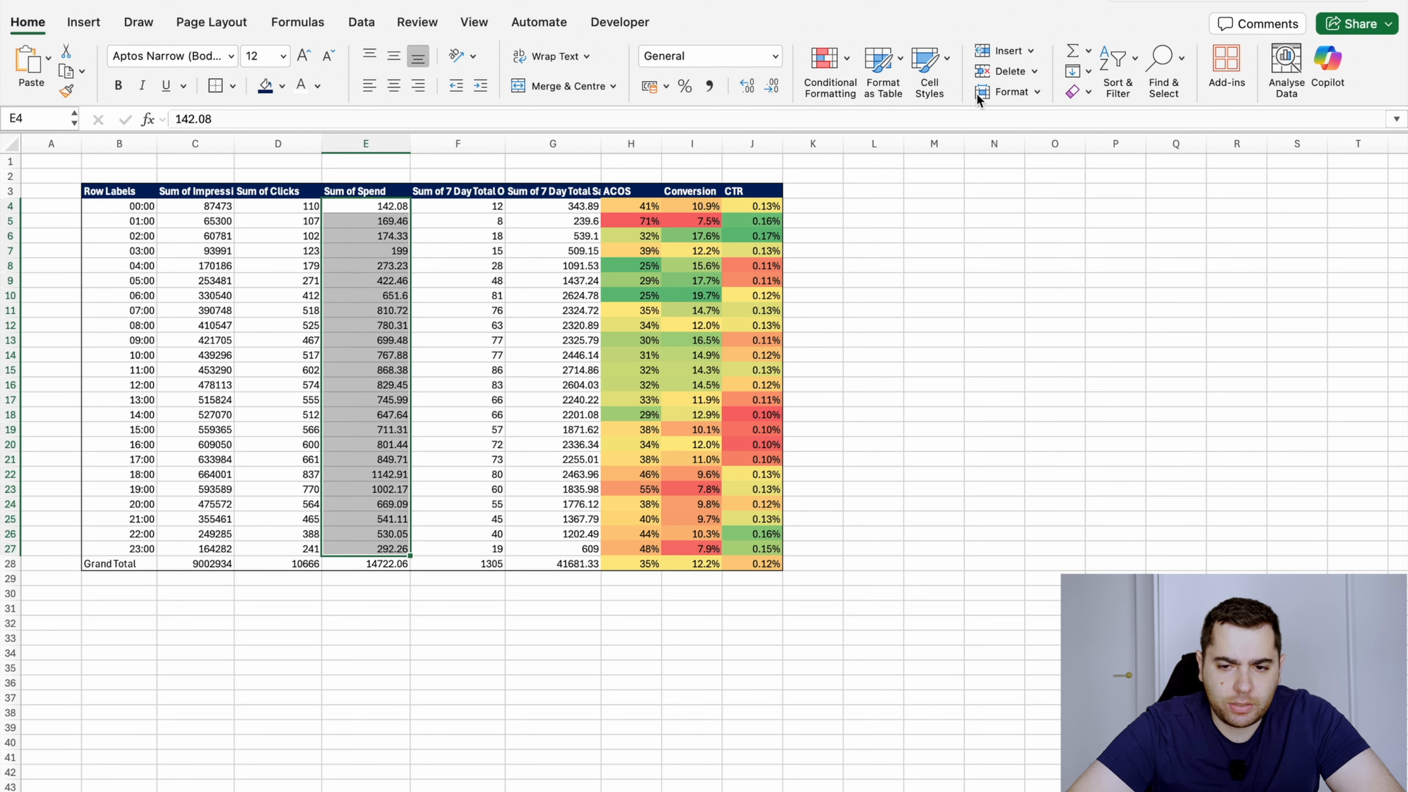
left_click(1111, 65)
left_click(1076, 68)
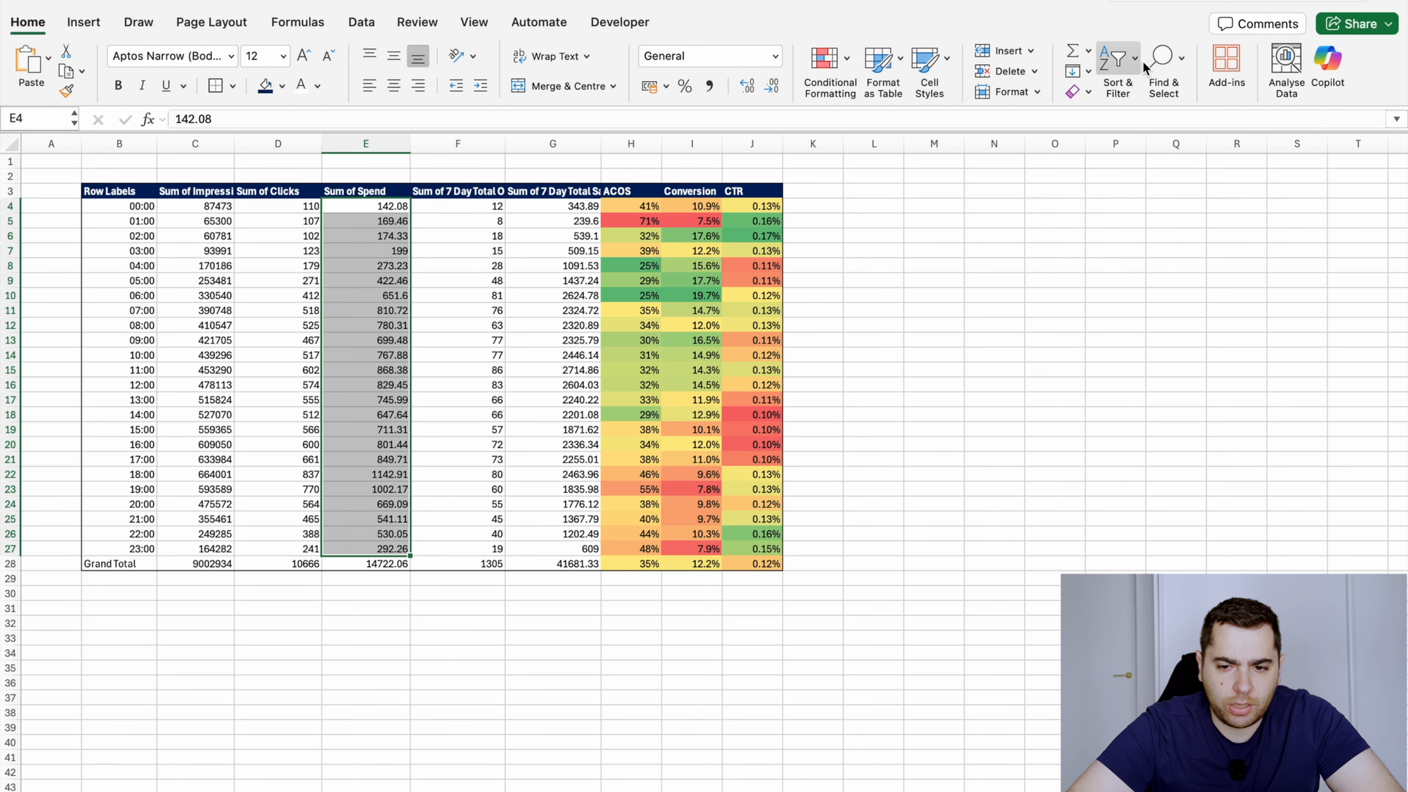
left_click(1160, 64)
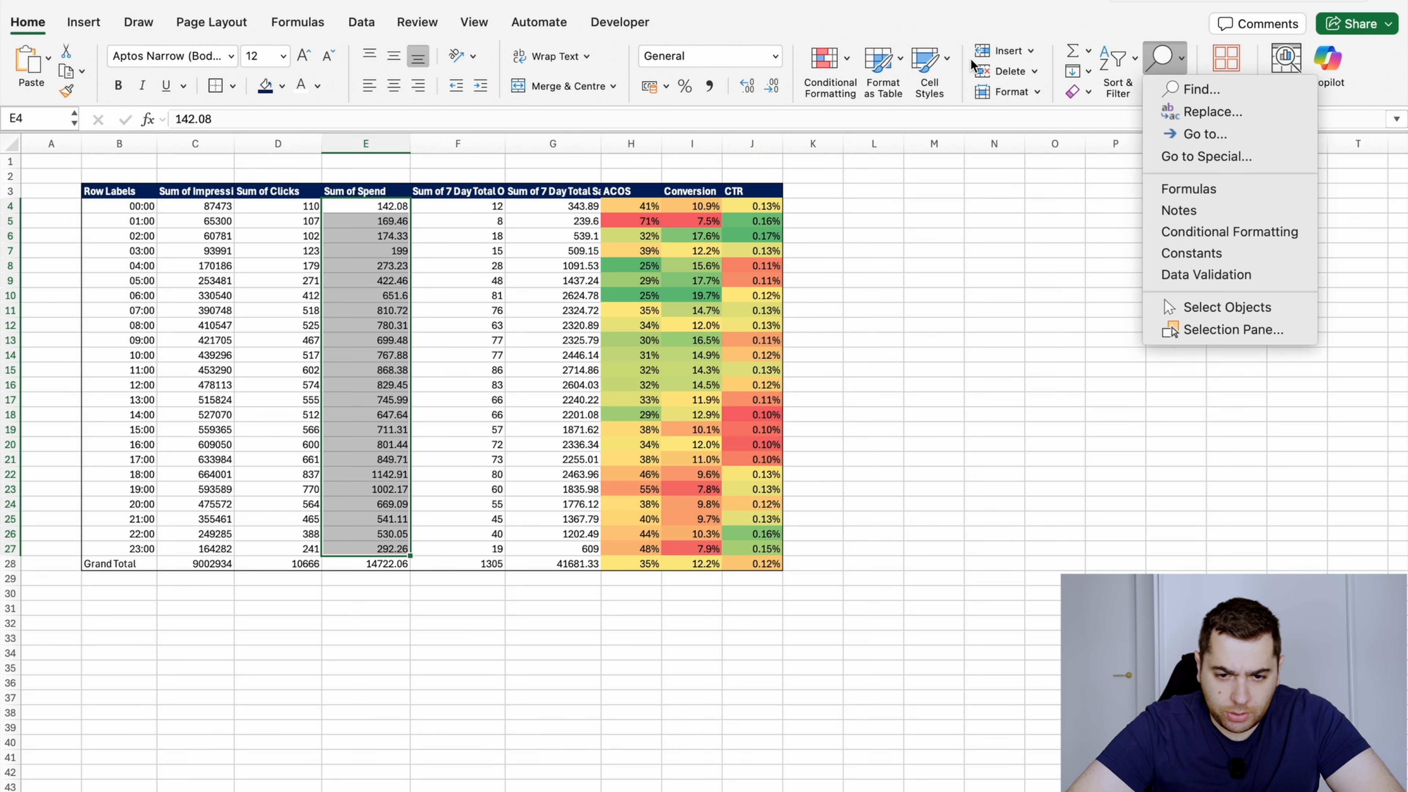
left_click(824, 59)
mouse_move(879, 150)
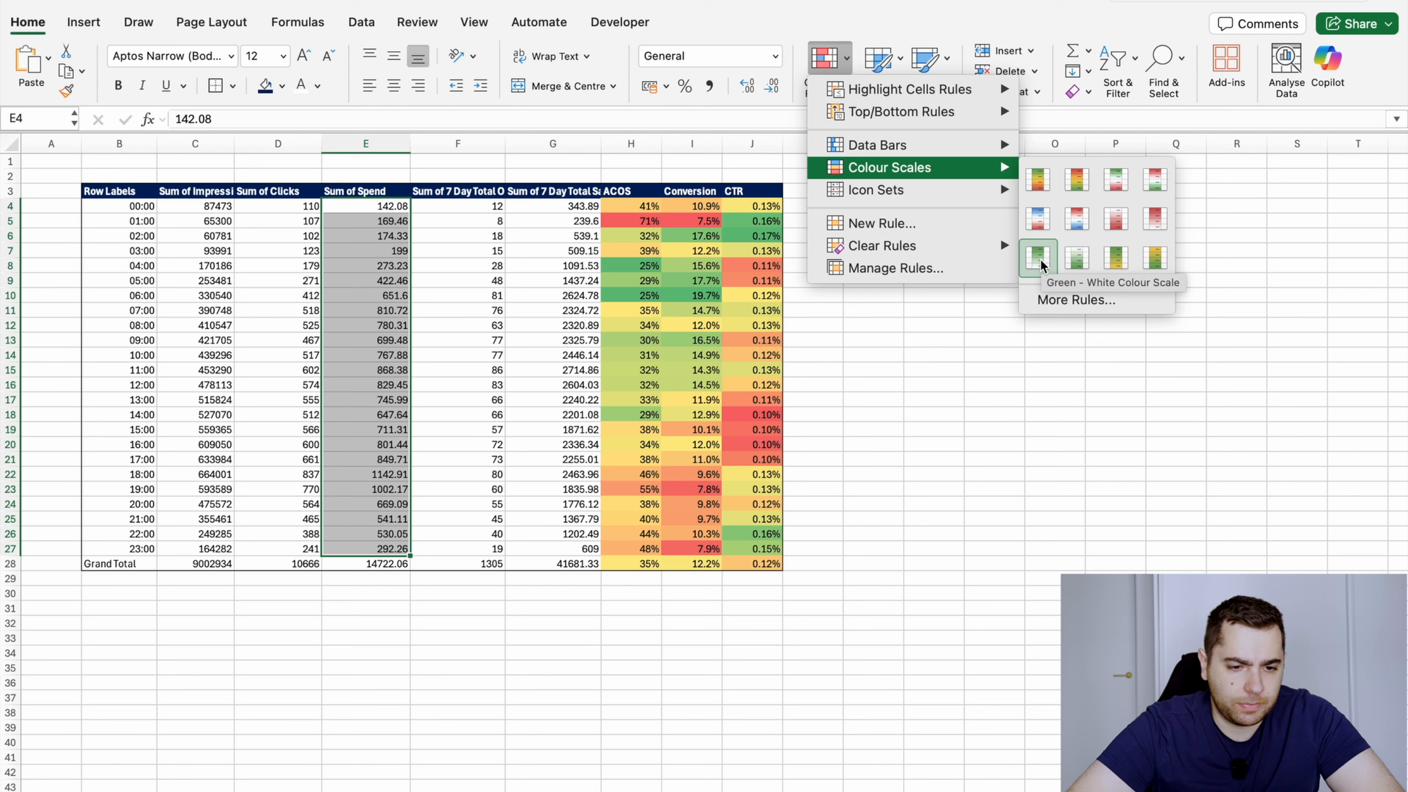
left_click(1040, 259)
left_click(382, 399)
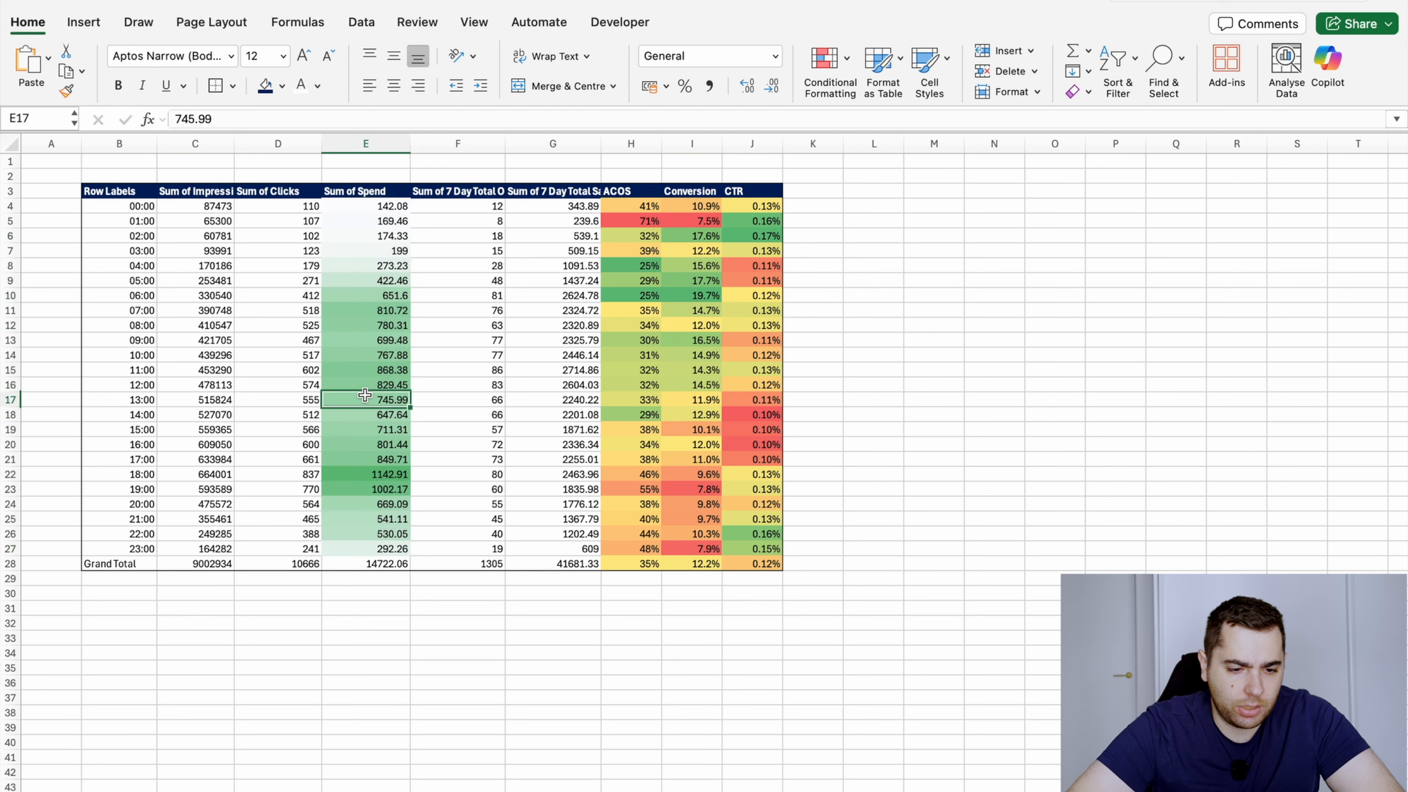
Examine the peak-spend hours in the Spend column and compare ACOS, Conversion and CTR for the early-morning hours 01:00 to 06:00
left_click_drag(403, 474, 404, 486)
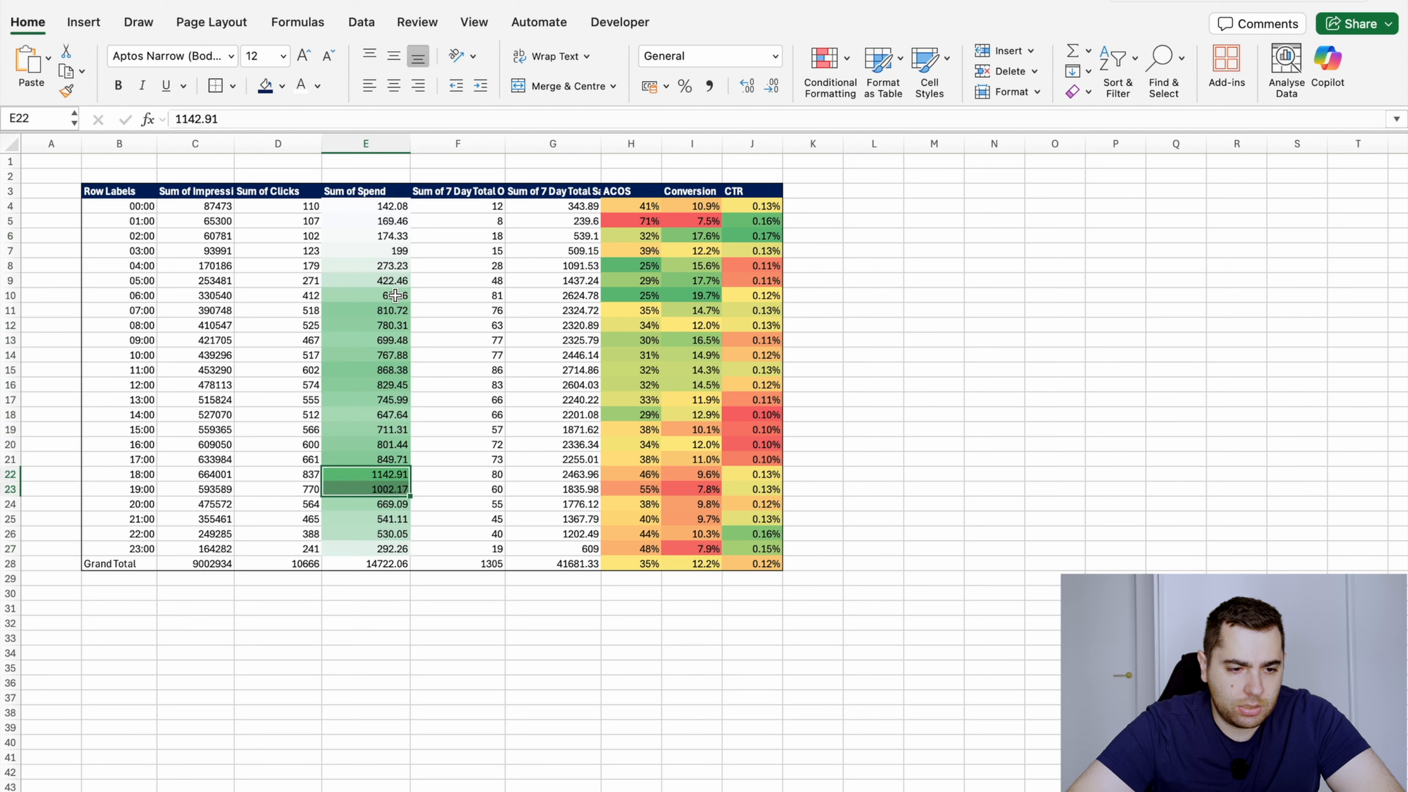
left_click_drag(394, 293, 388, 508)
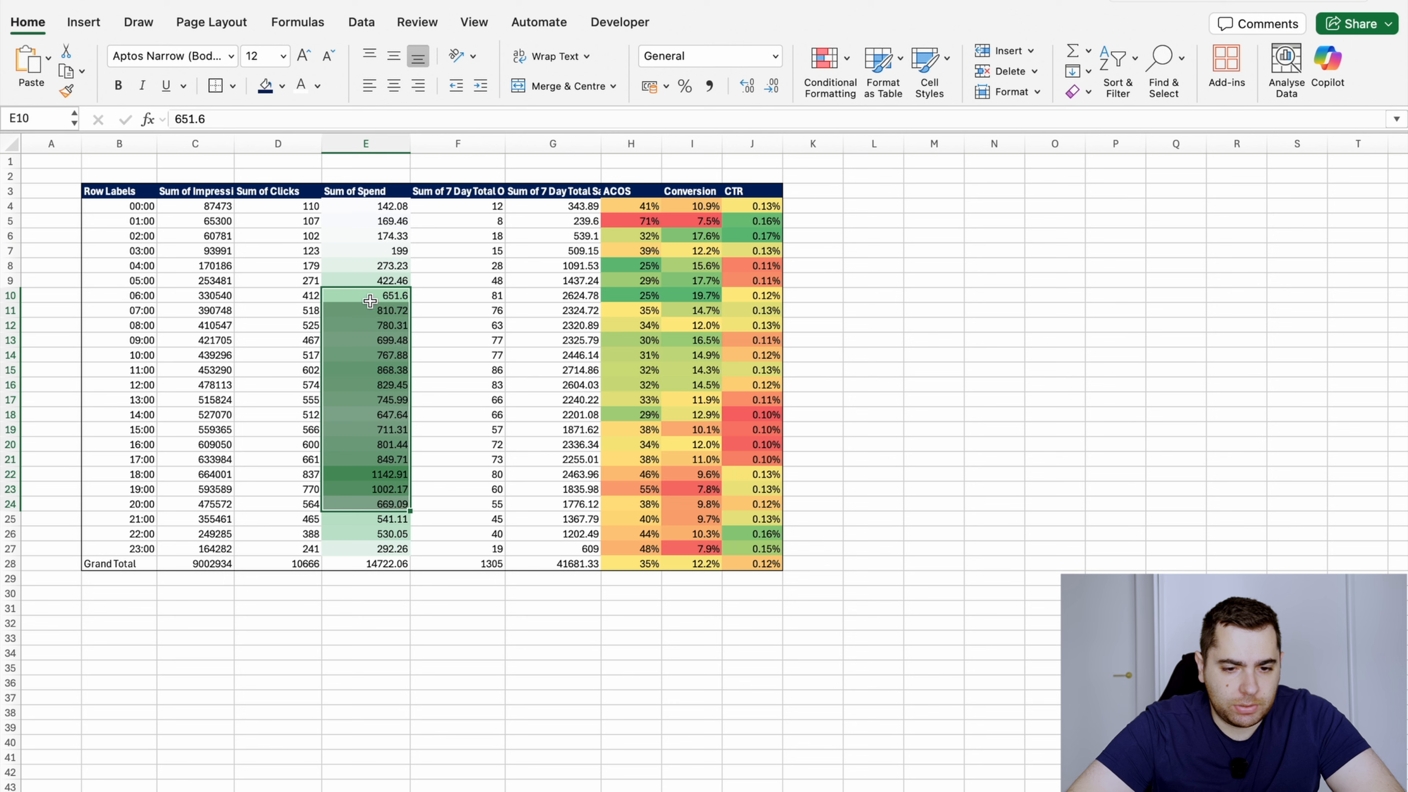
left_click_drag(369, 300, 397, 521)
left_click_drag(628, 267, 145, 281)
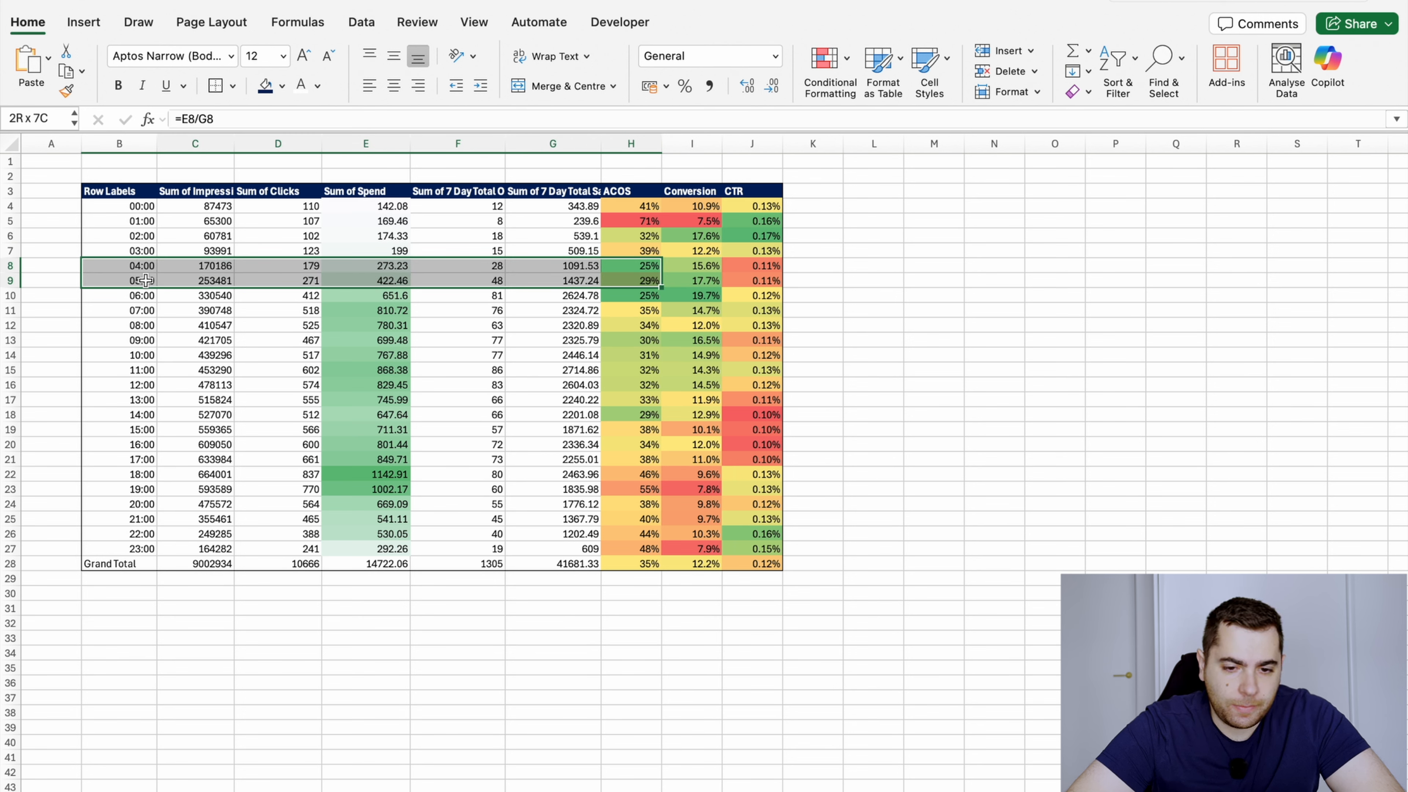
left_click_drag(144, 281, 145, 280)
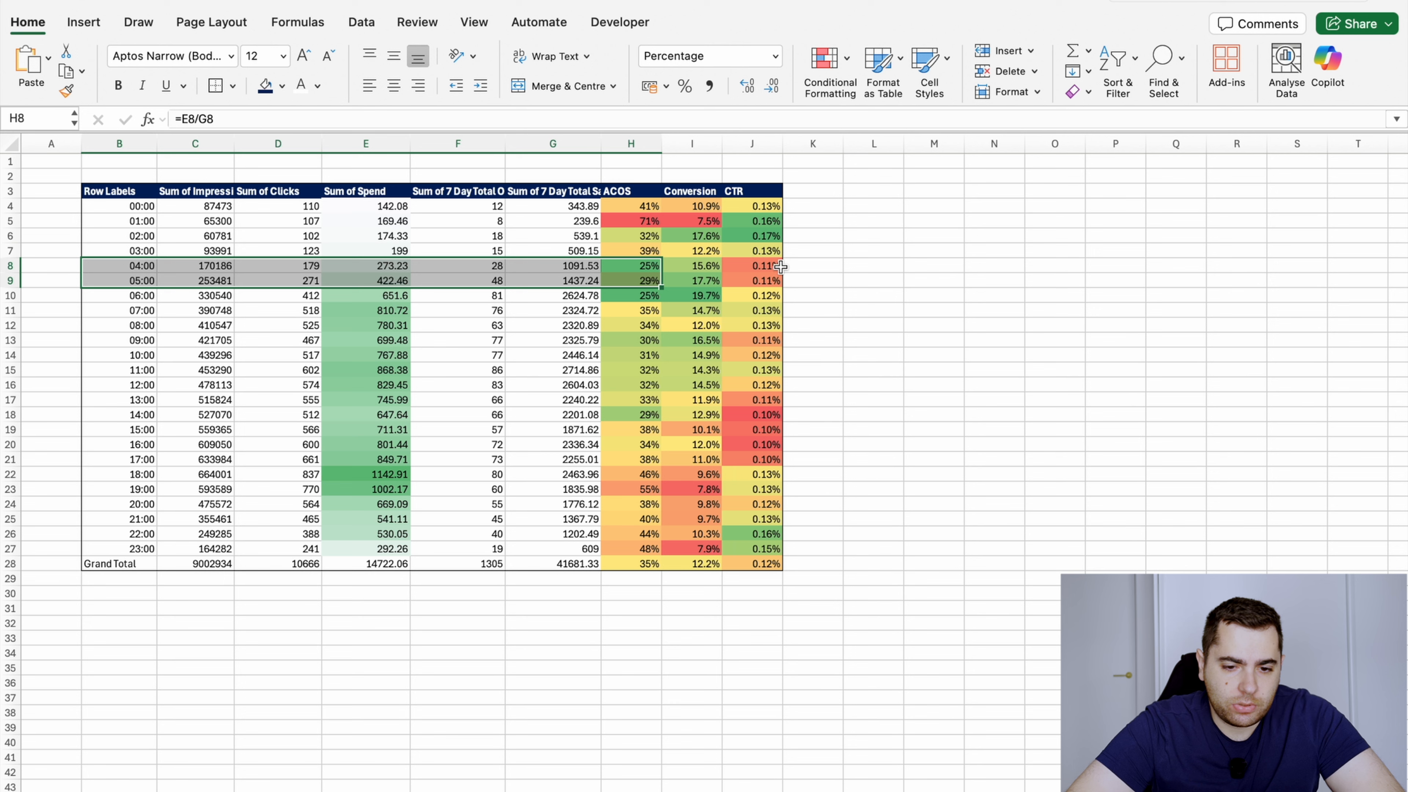
left_click_drag(779, 265, 779, 301)
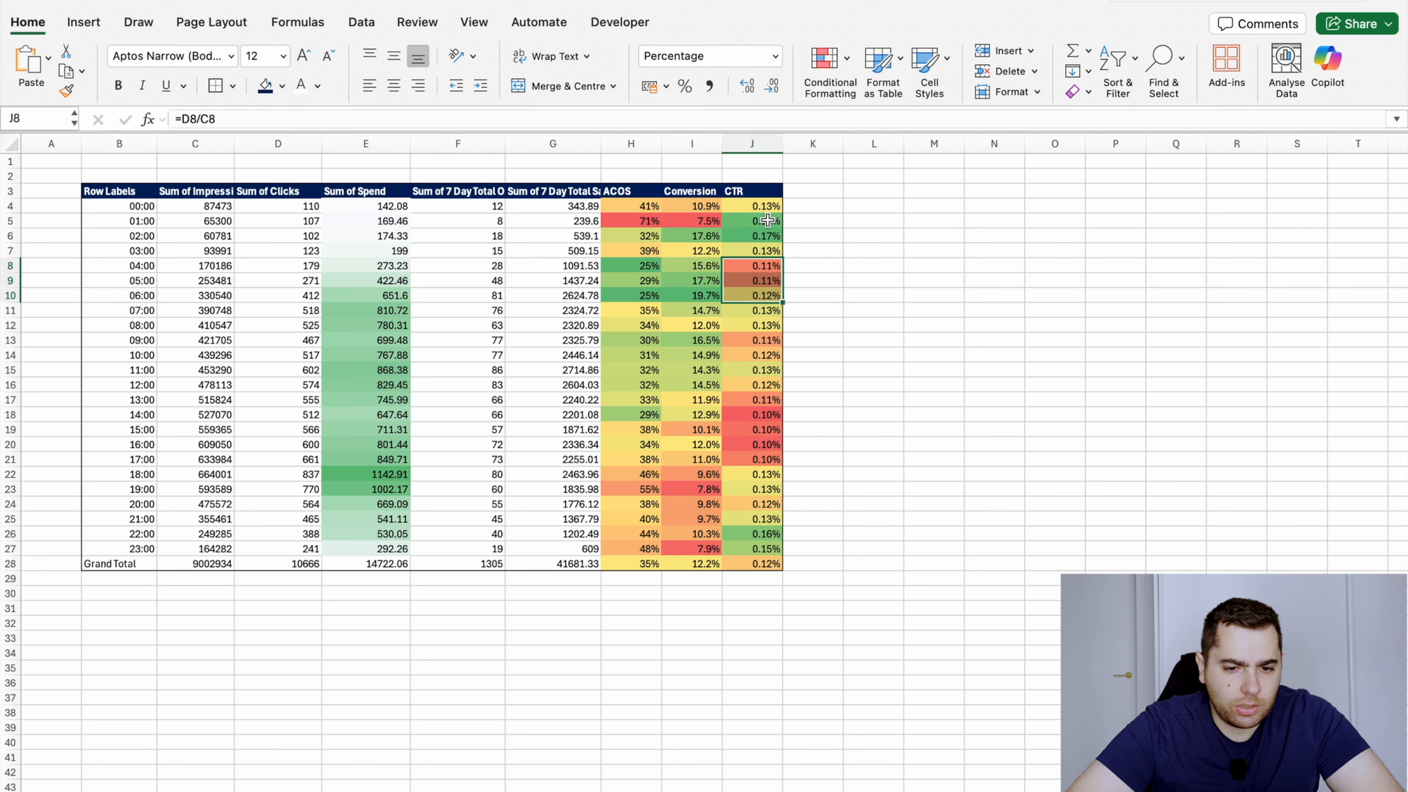
left_click_drag(767, 220, 146, 238)
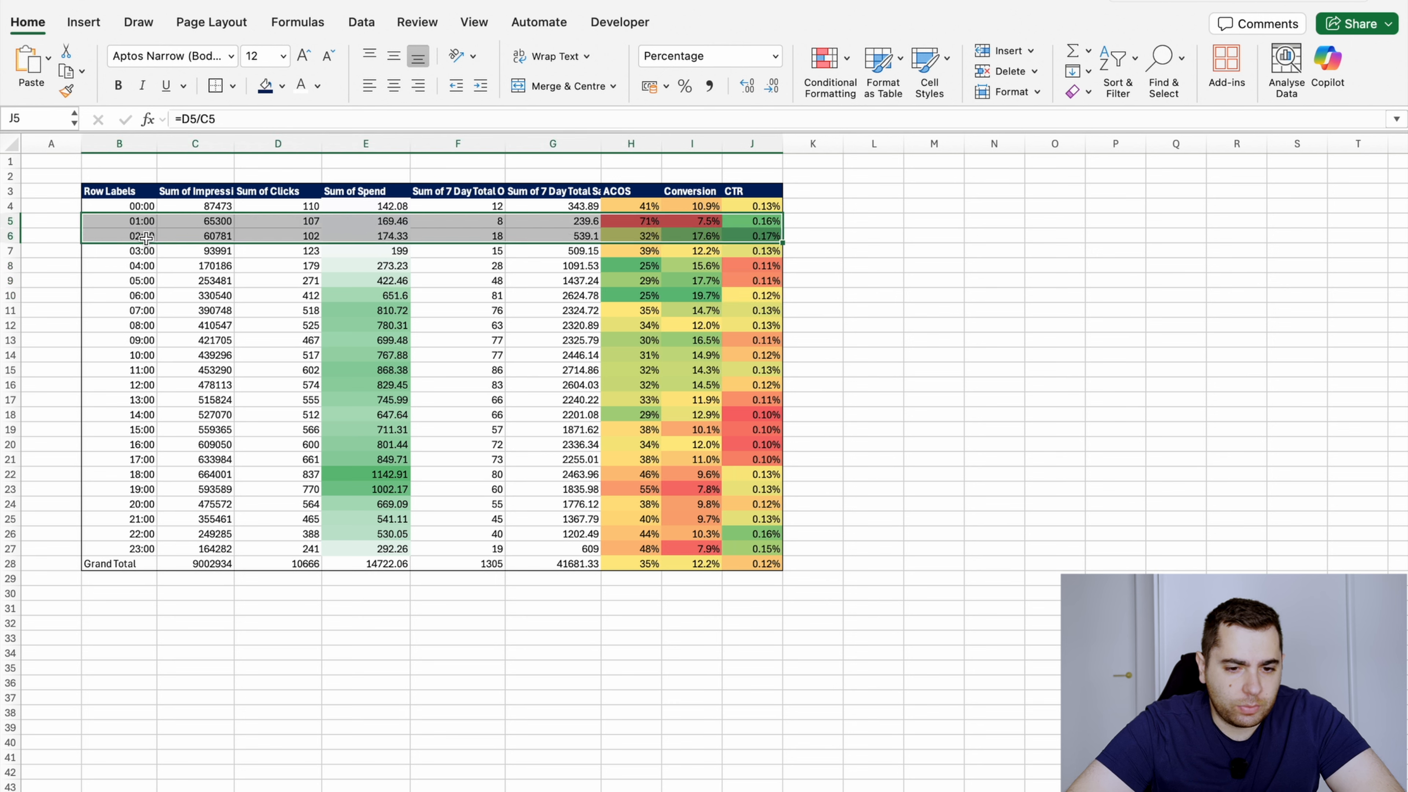
left_click(629, 226)
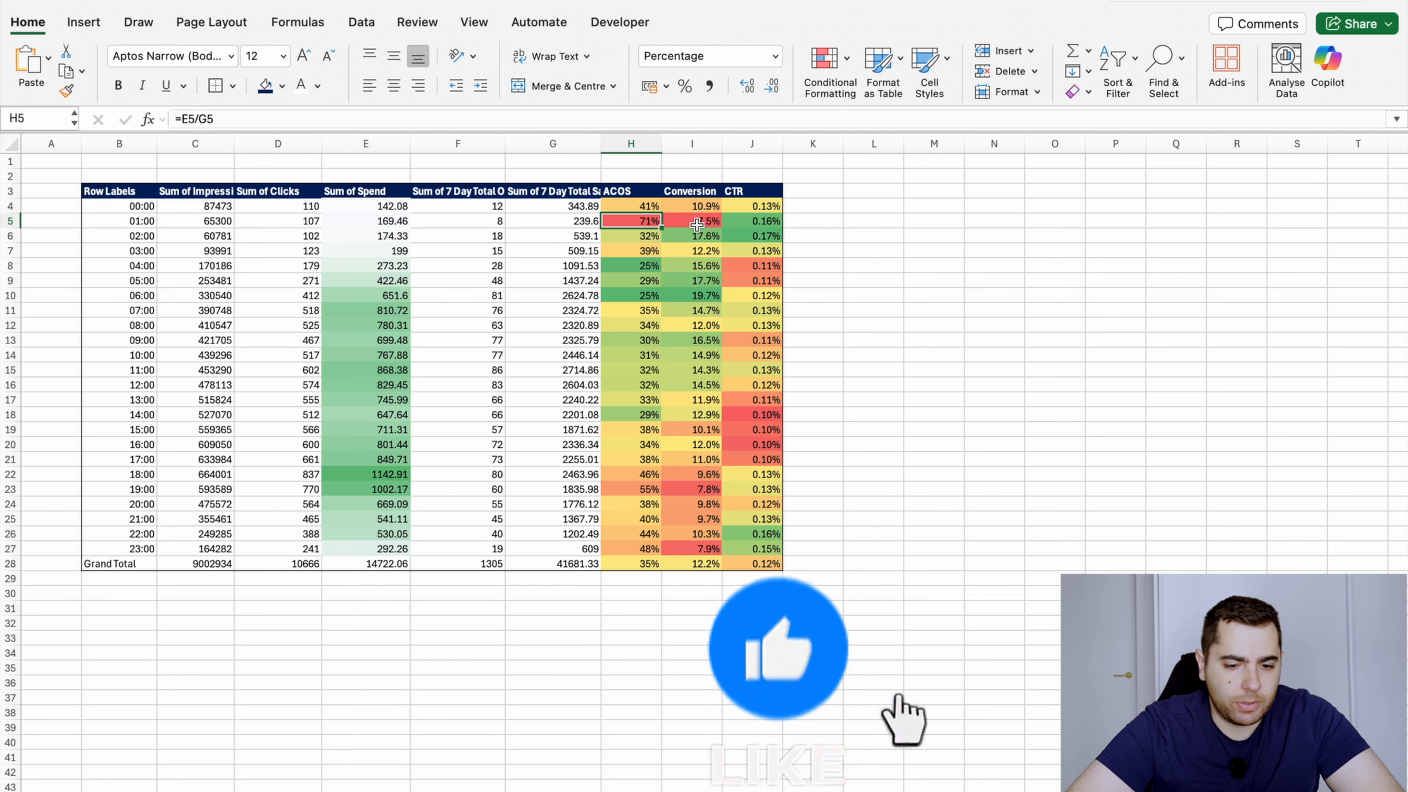